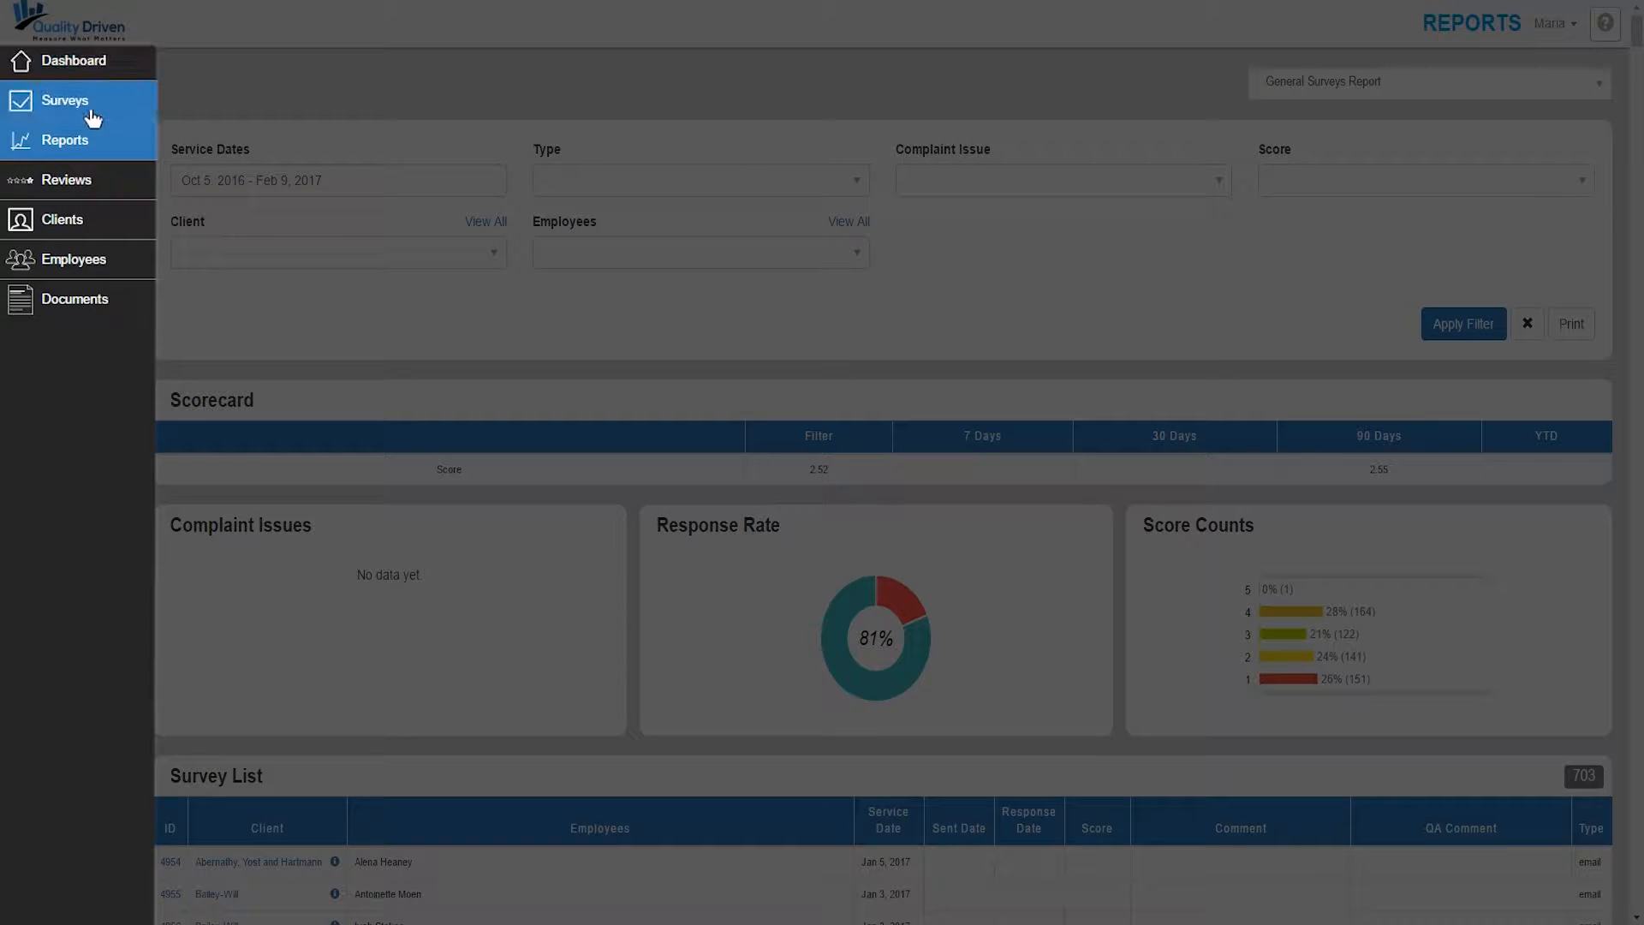
# - Start a blank survey template from the Surveys section's Templates menu
pyautogui.click(94, 108)
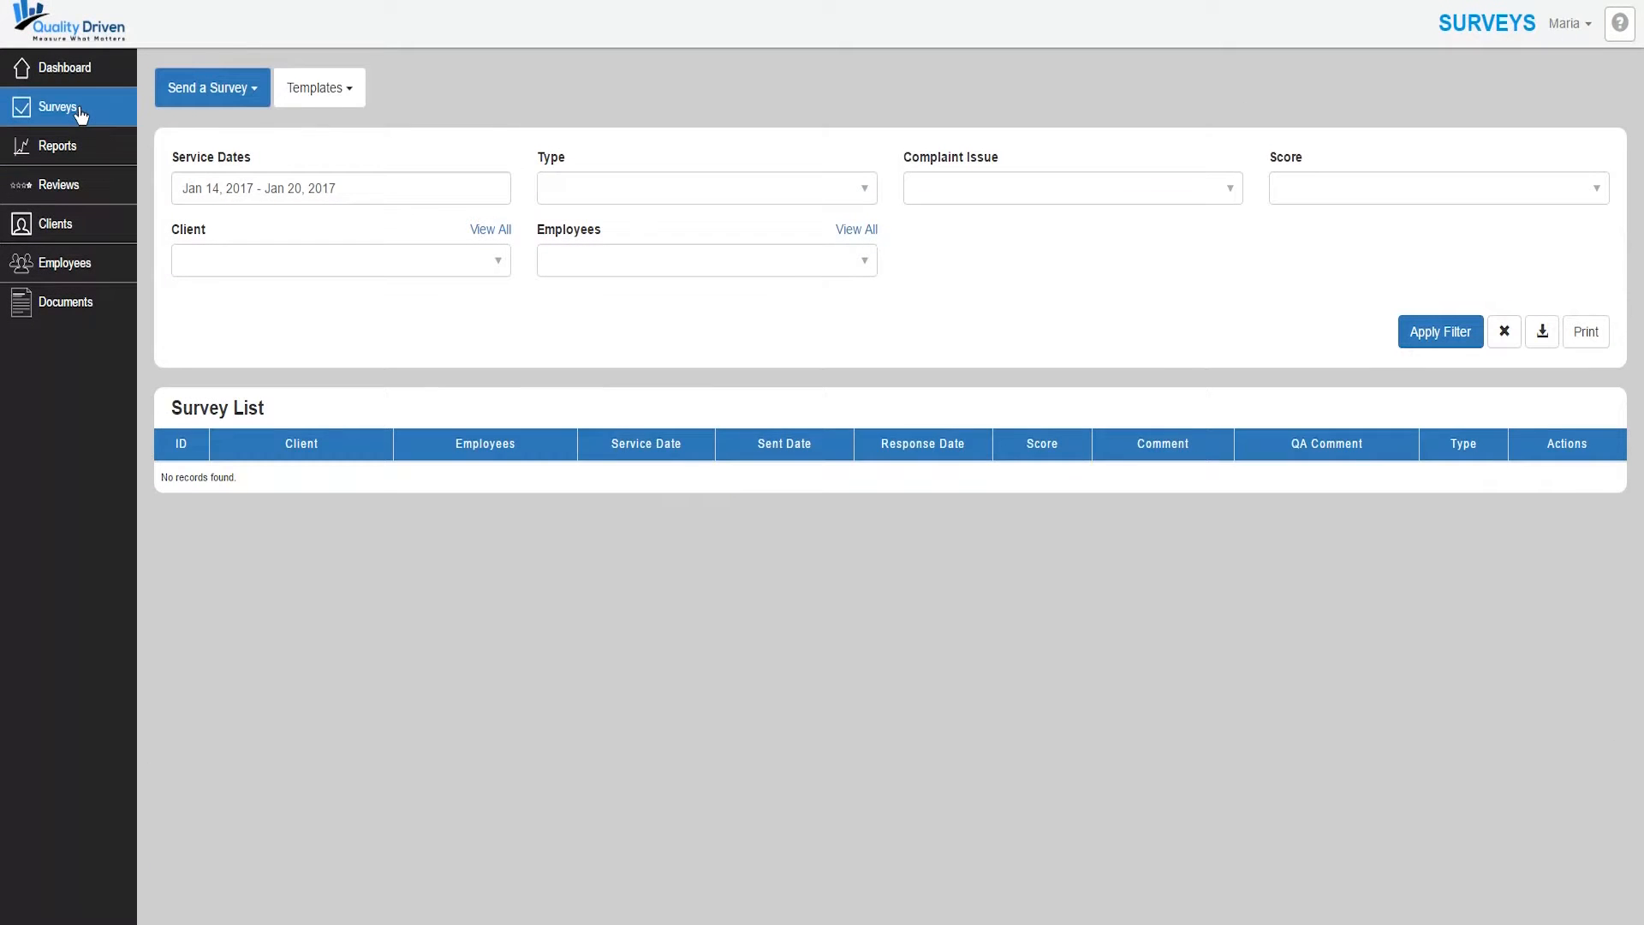
pyautogui.click(347, 99)
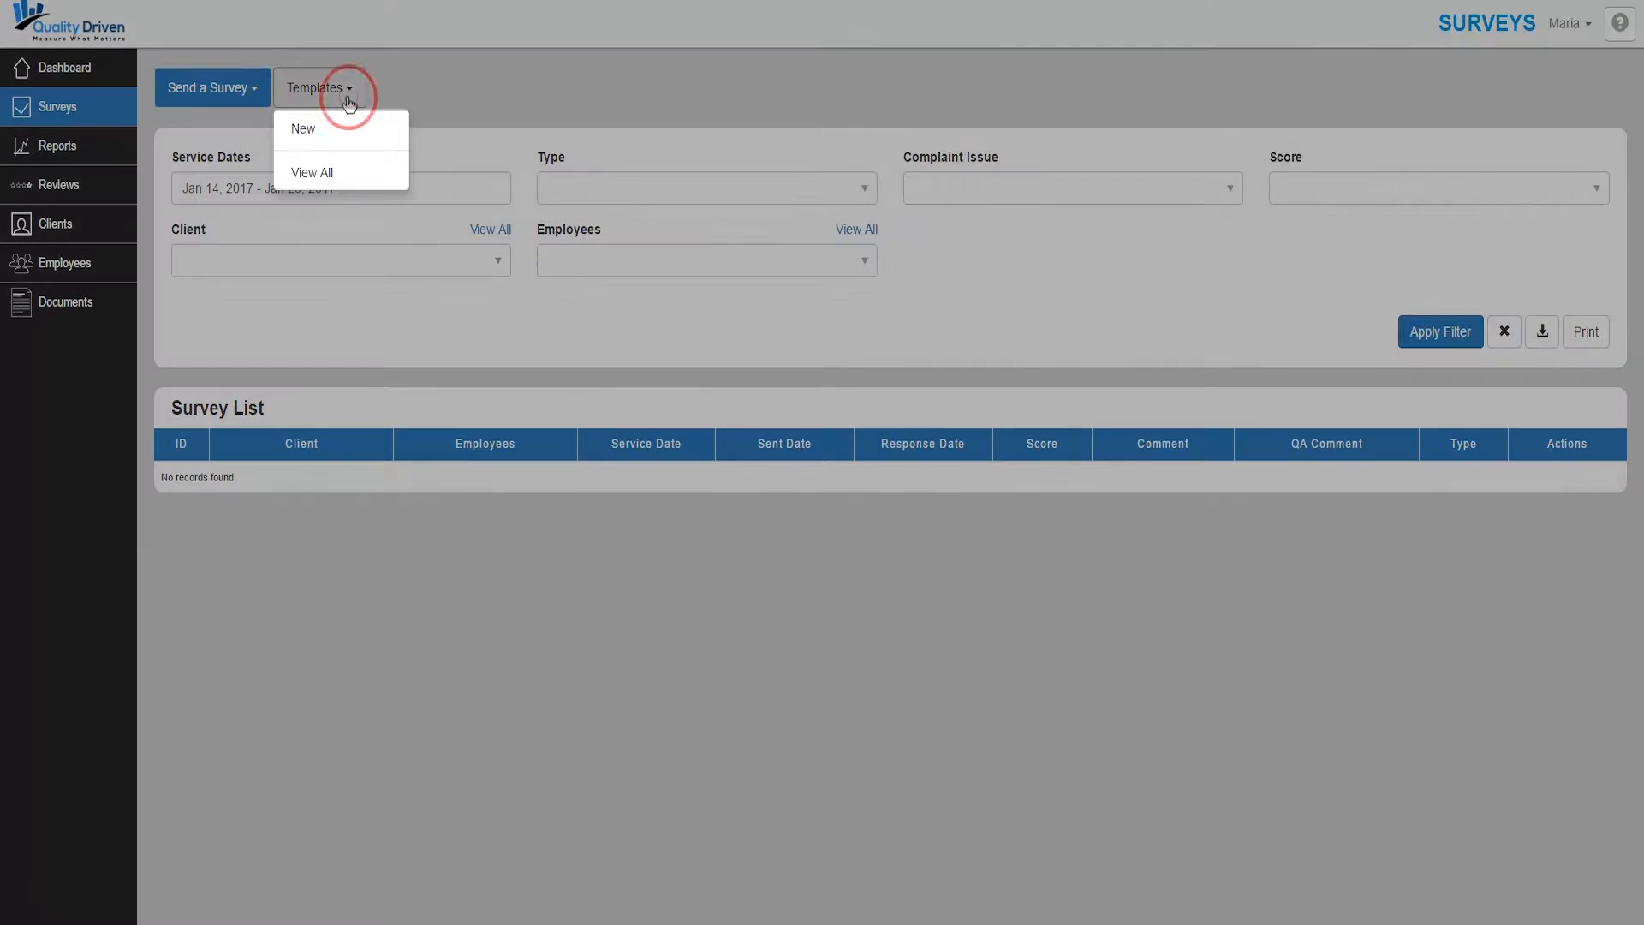
pyautogui.click(312, 172)
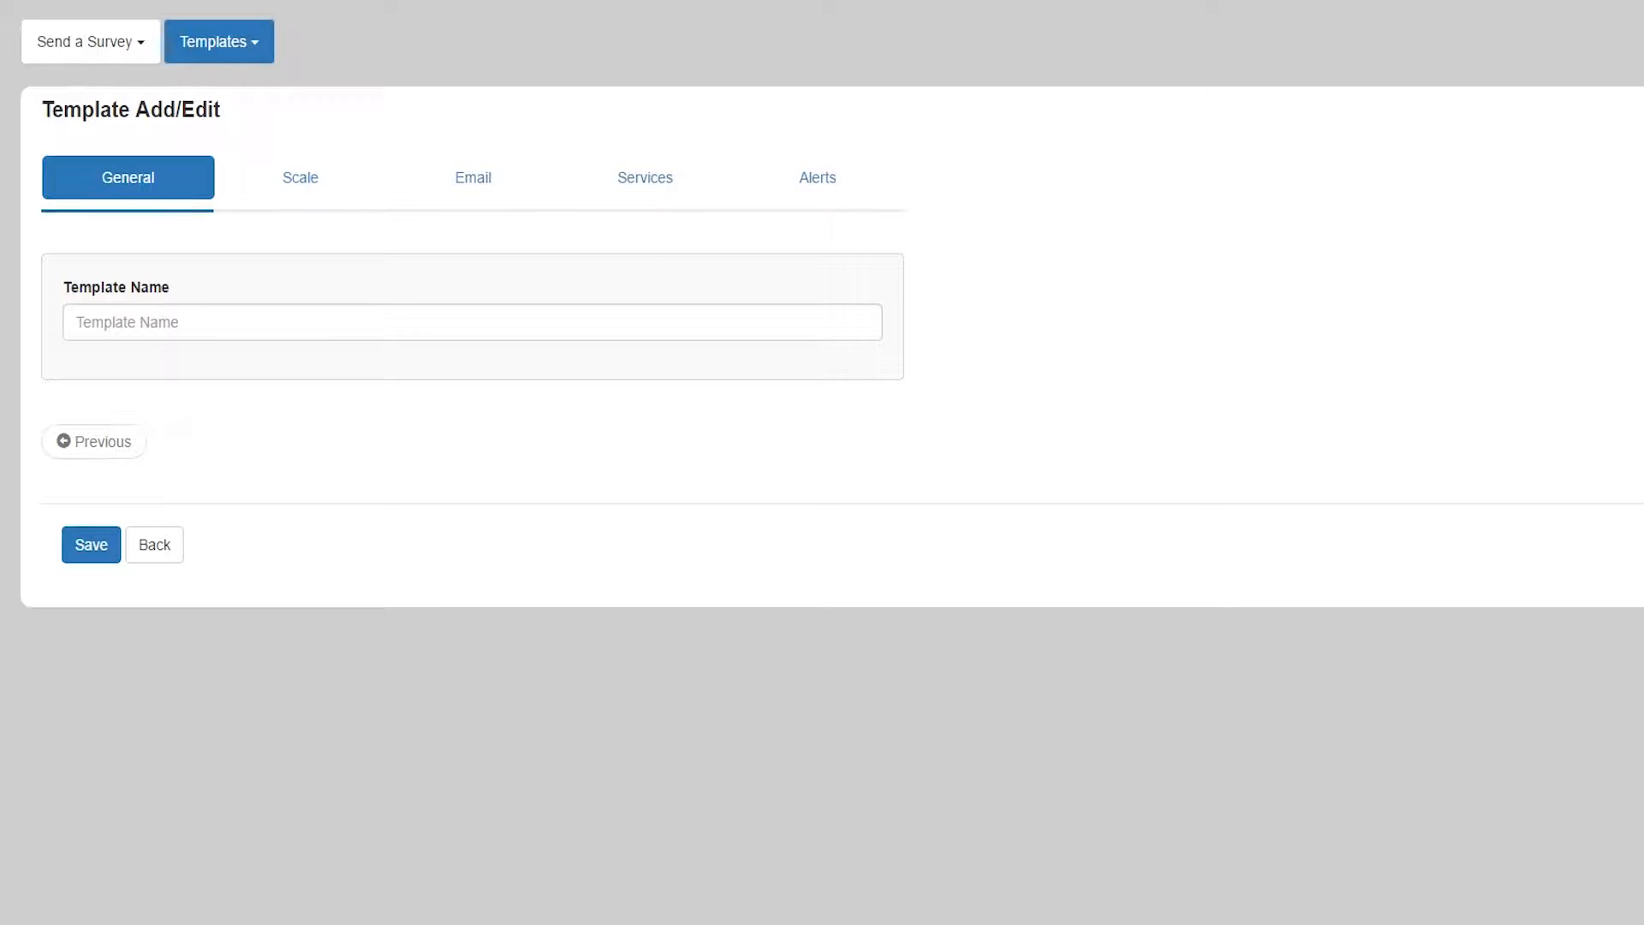
pyautogui.click(253, 50)
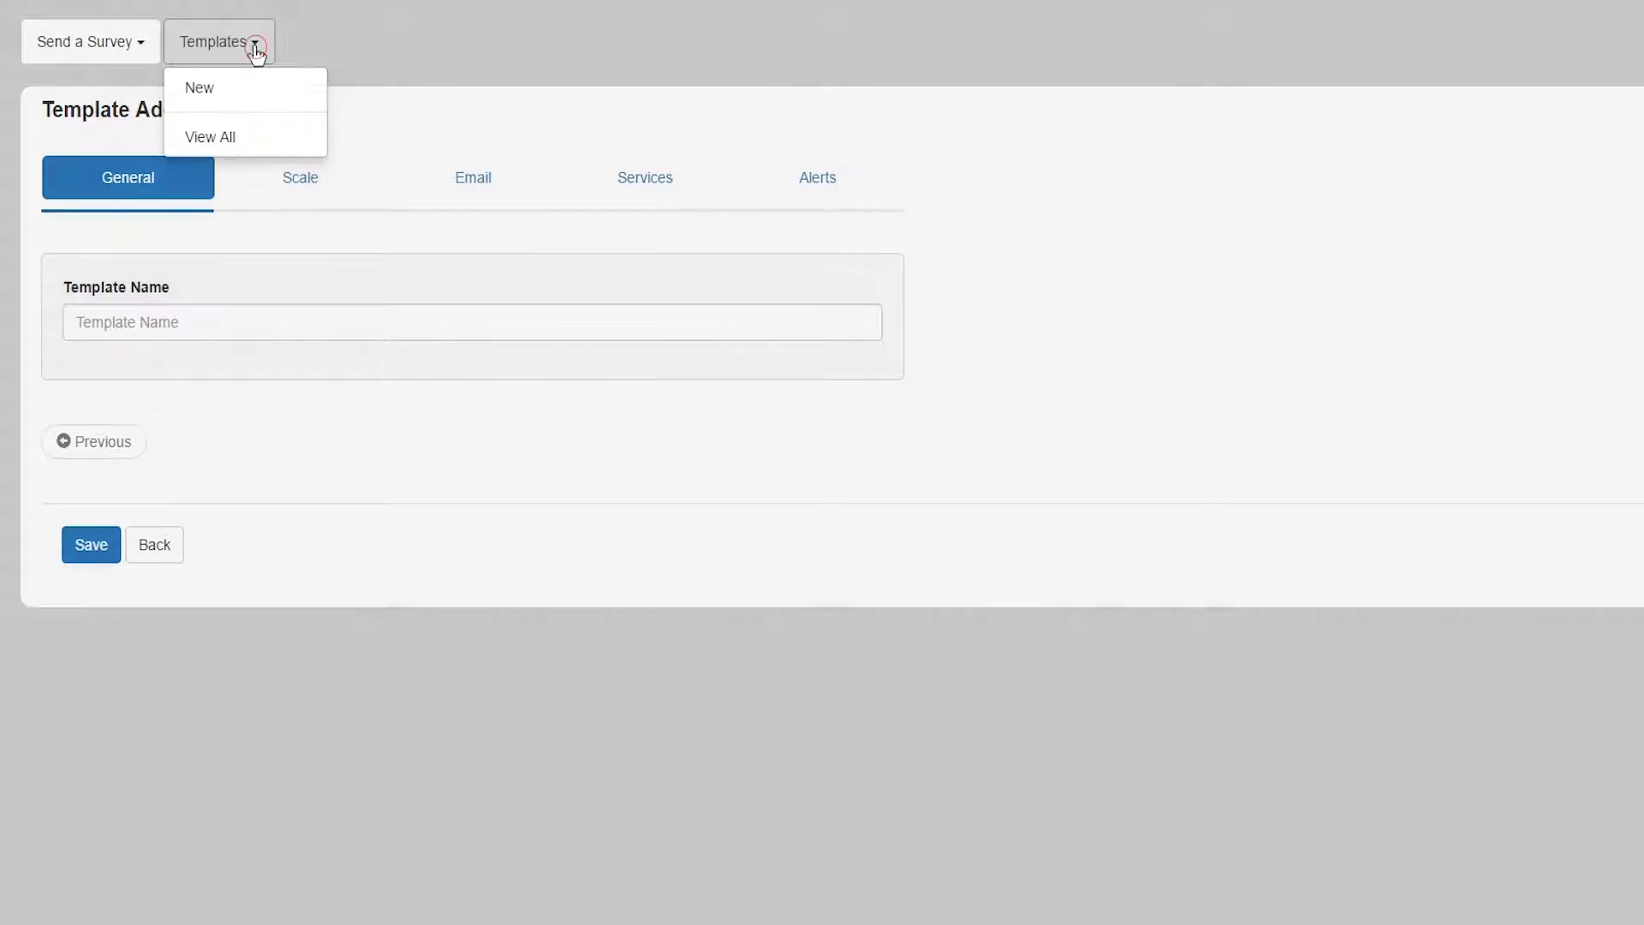
# - Open the Tree Trimming Template from the template list for editing and select its name
pyautogui.click(218, 138)
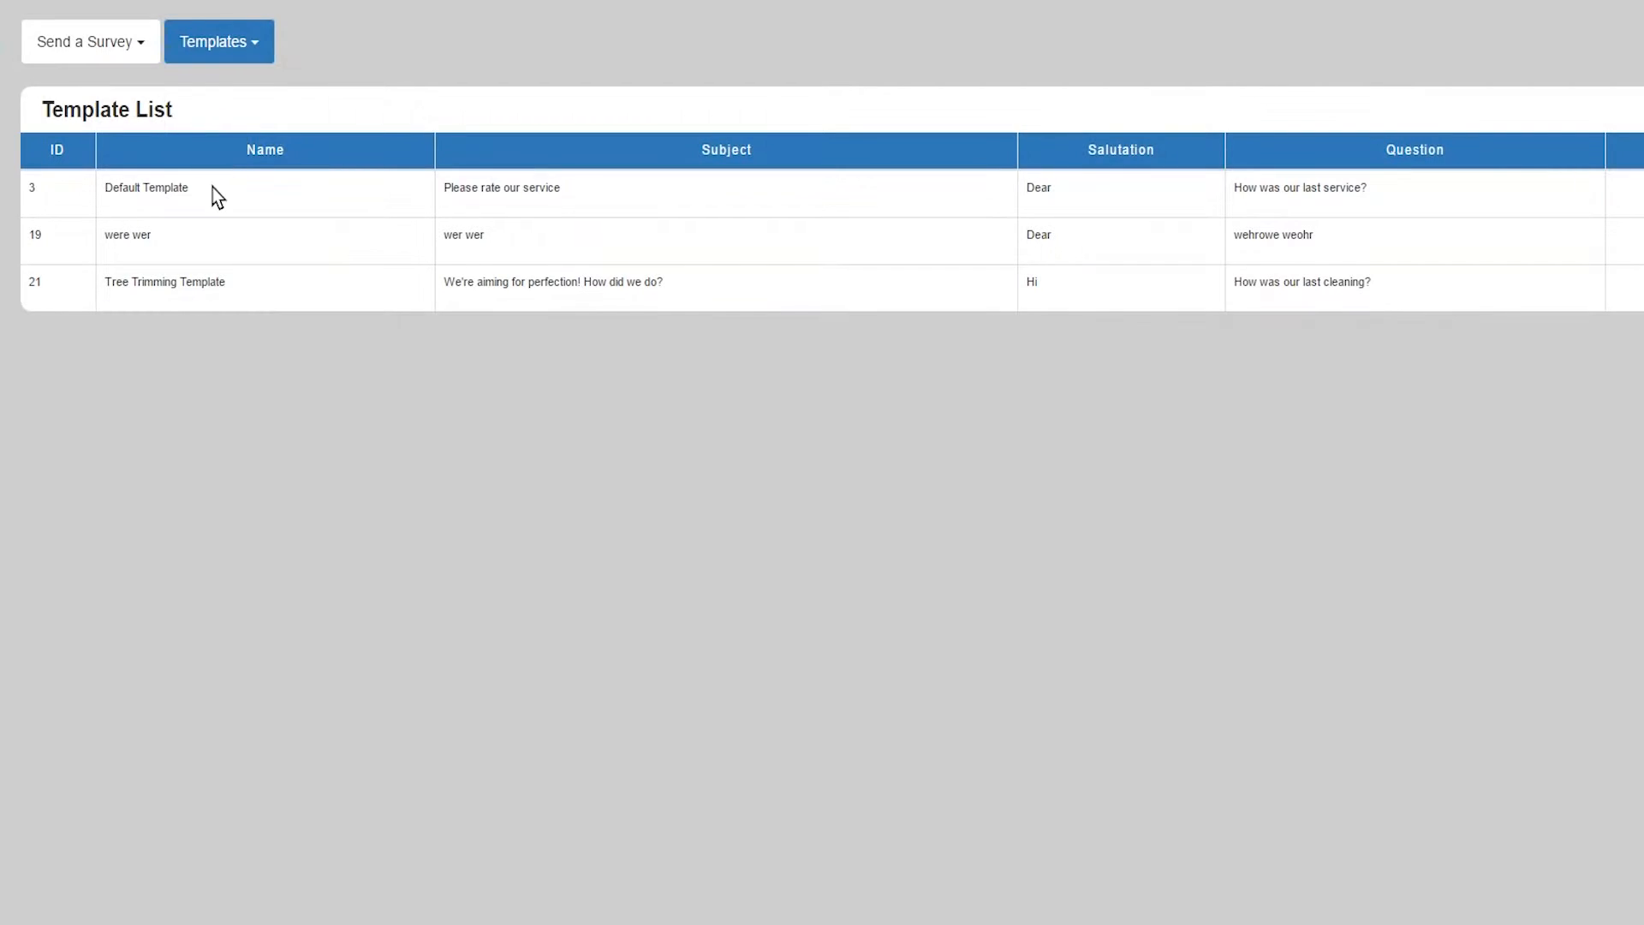
pyautogui.click(1539, 306)
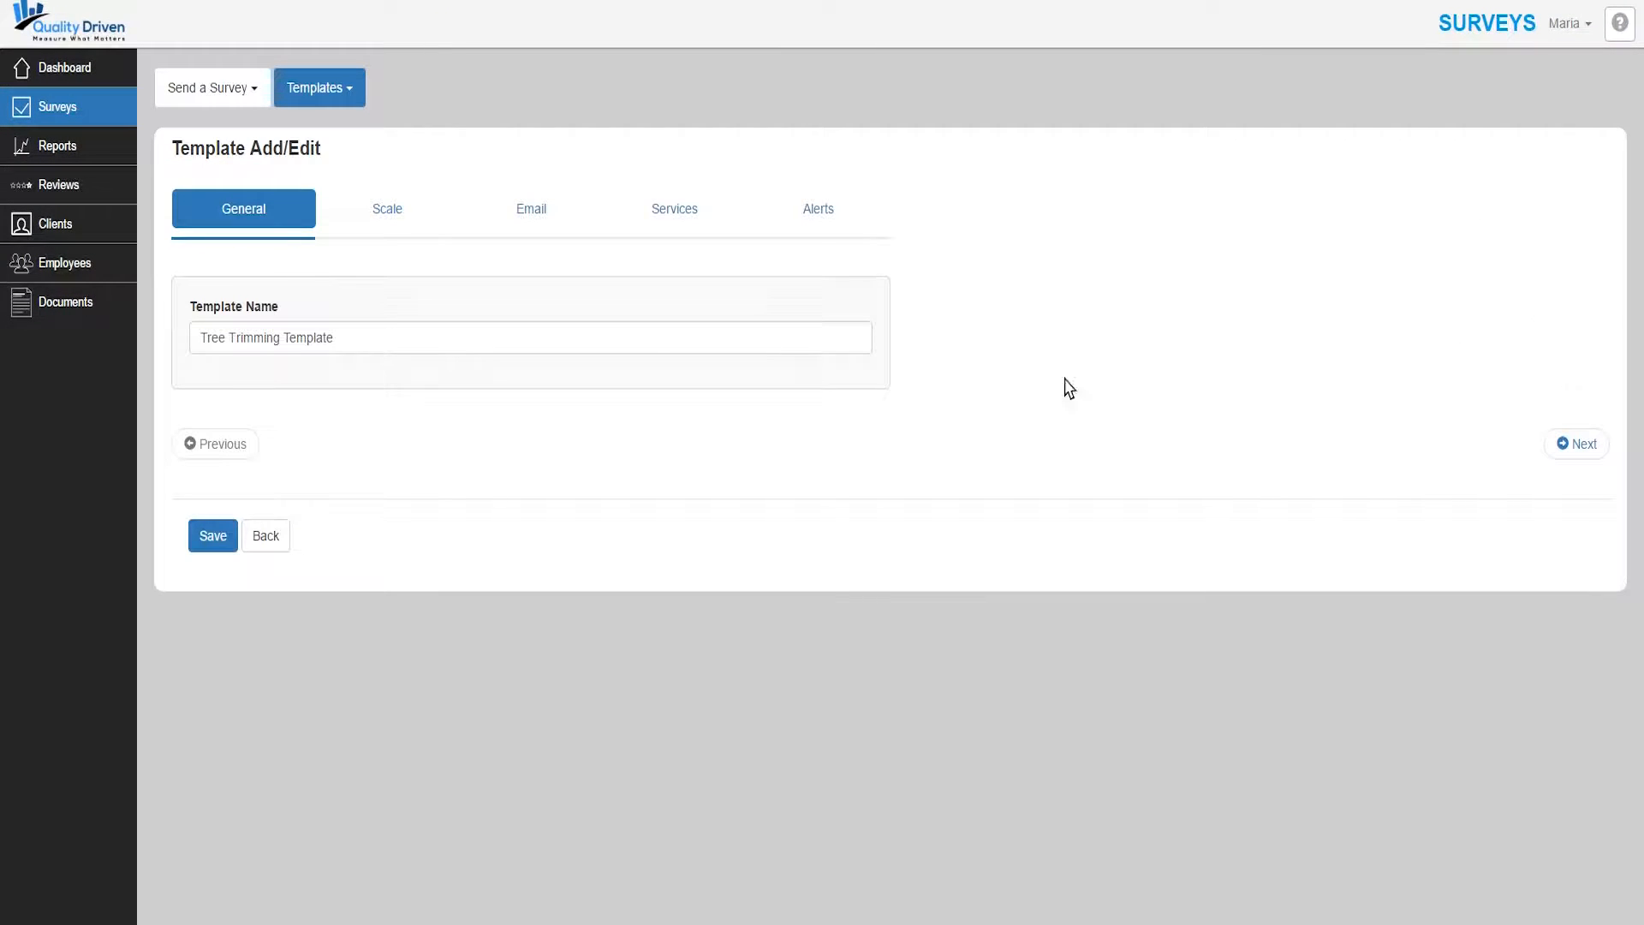
pyautogui.moveTo(358, 345); pyautogui.dragTo(207, 358)
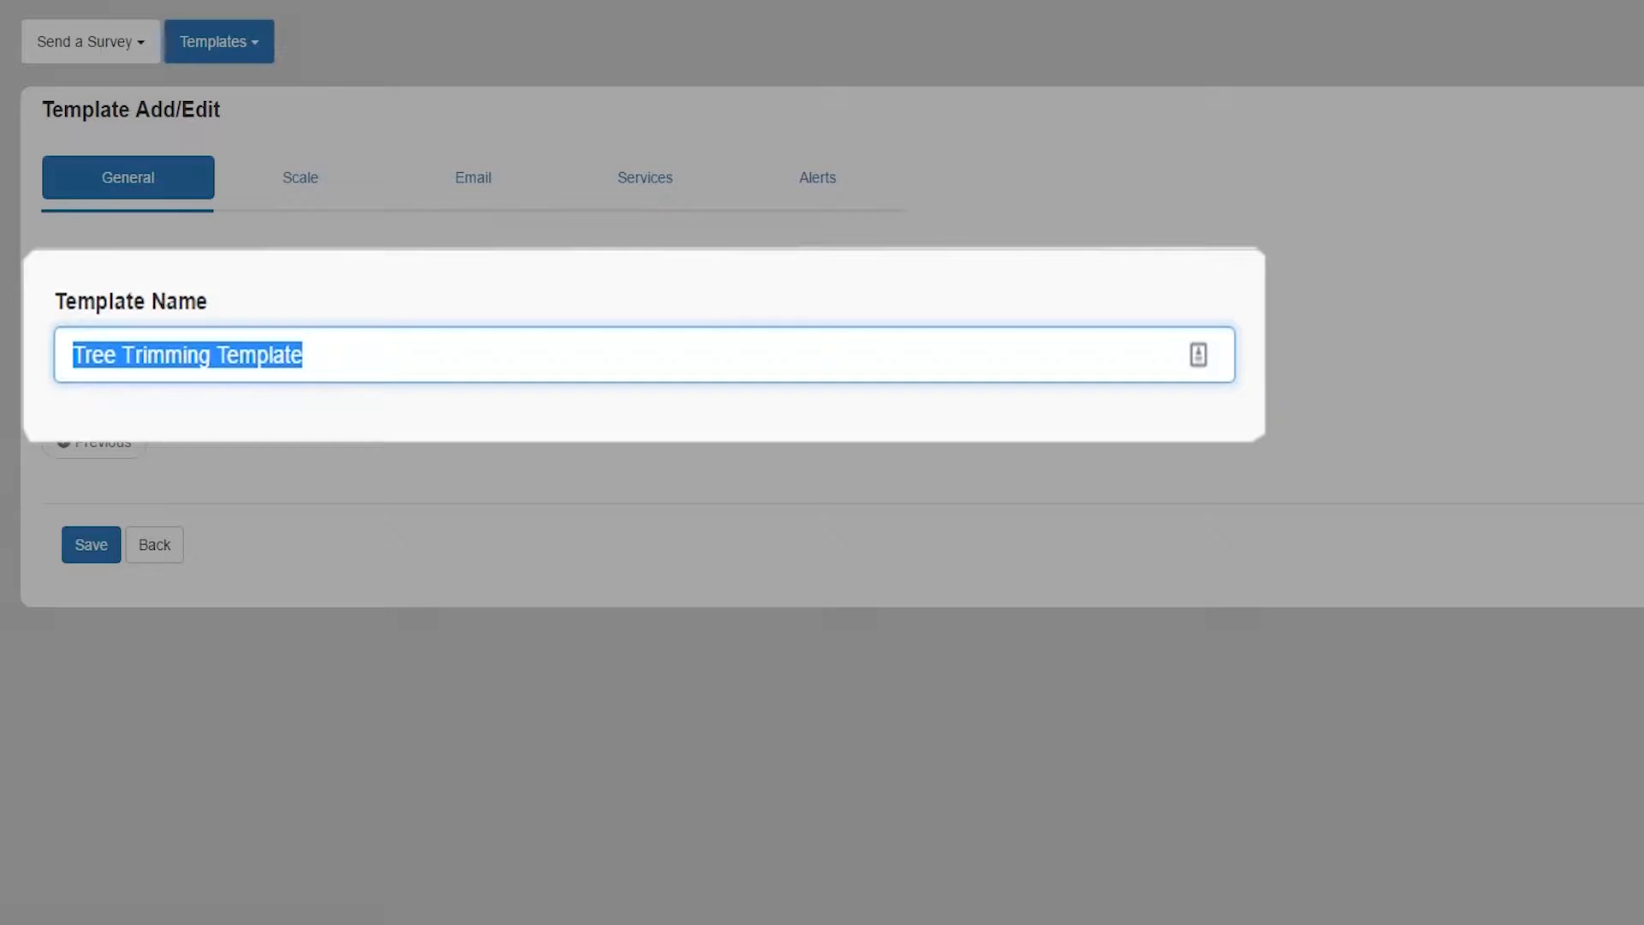
# - Rename the template to 'Residential Template' and continue to the Scale tab
pyautogui.write('Residenti')
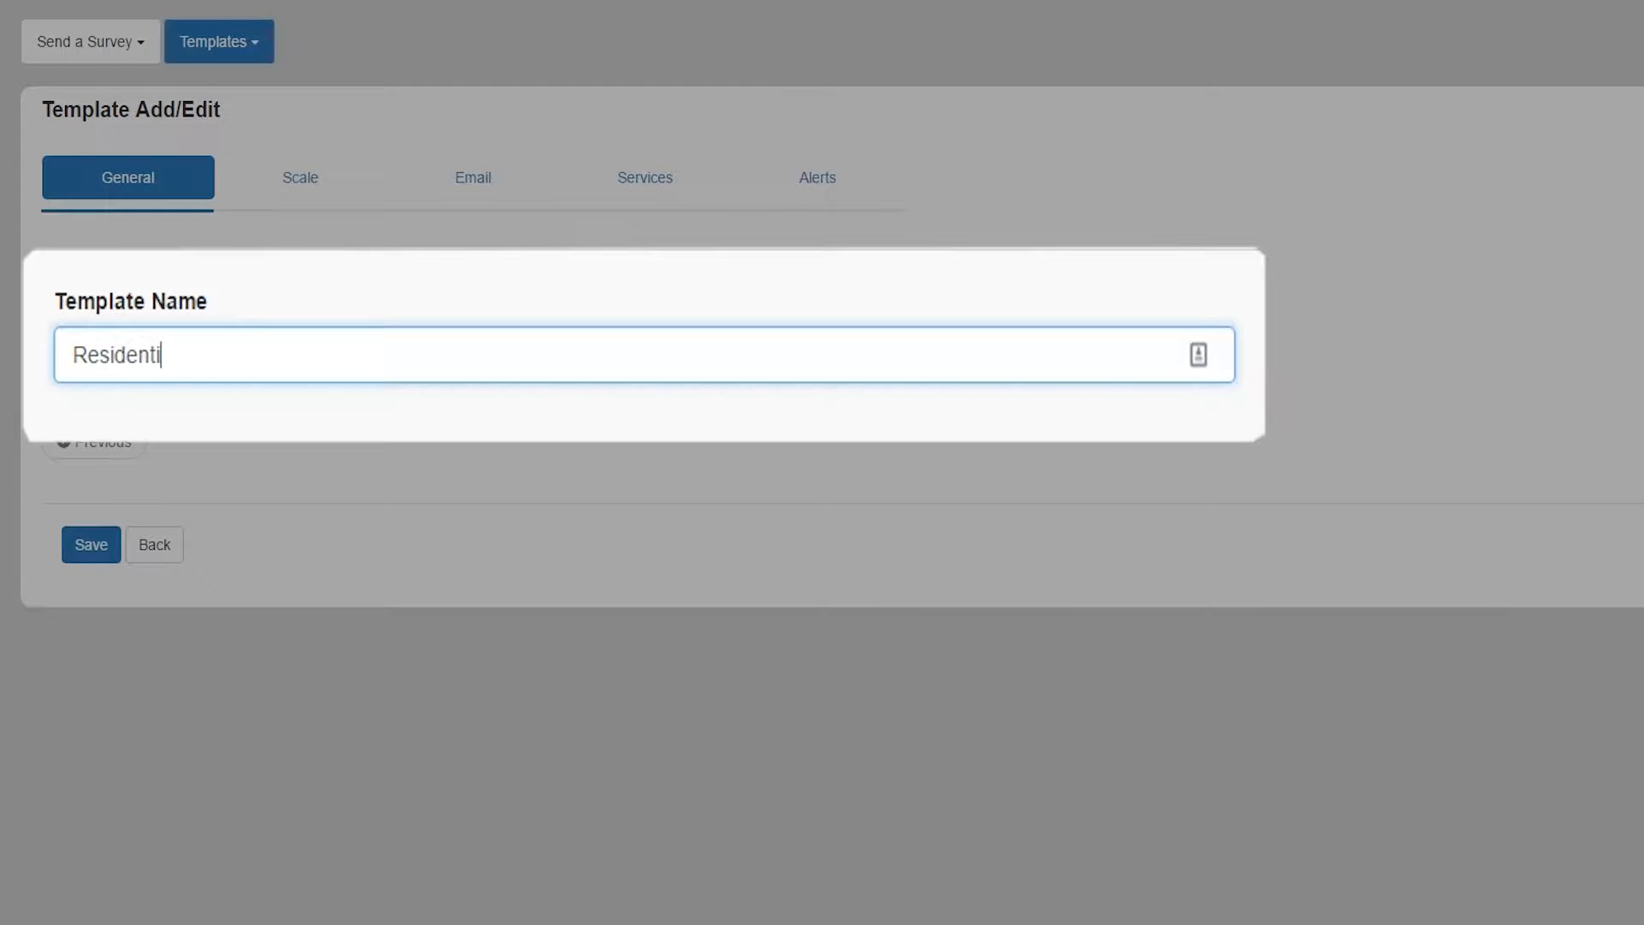
pyautogui.write('al Template')
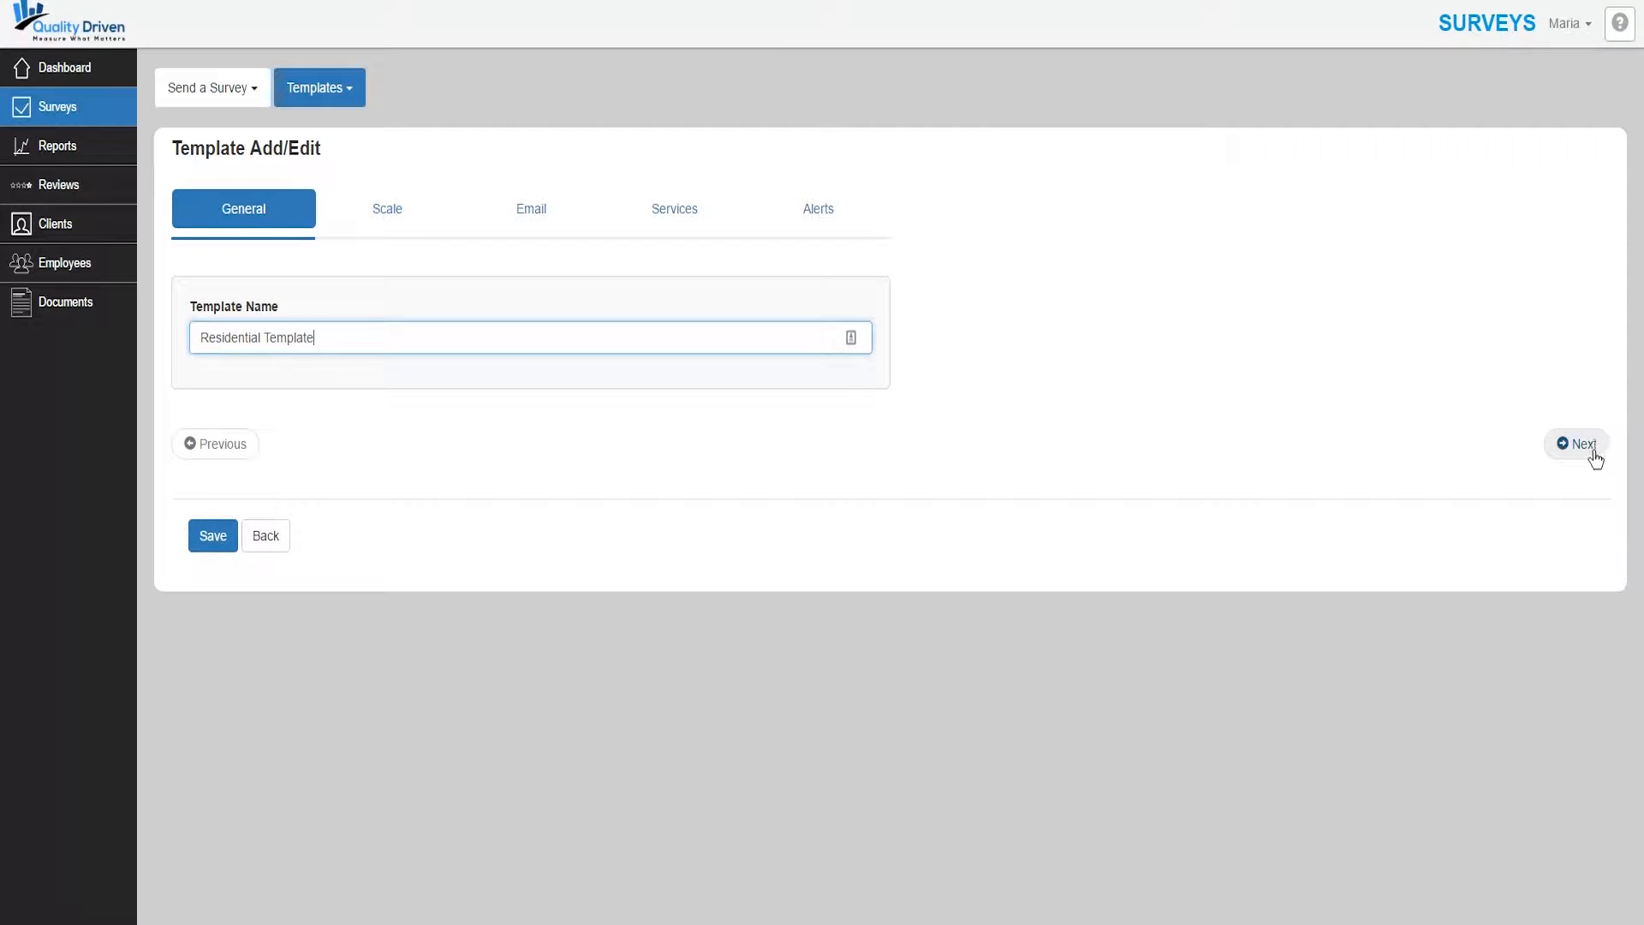
pyautogui.click(386, 224)
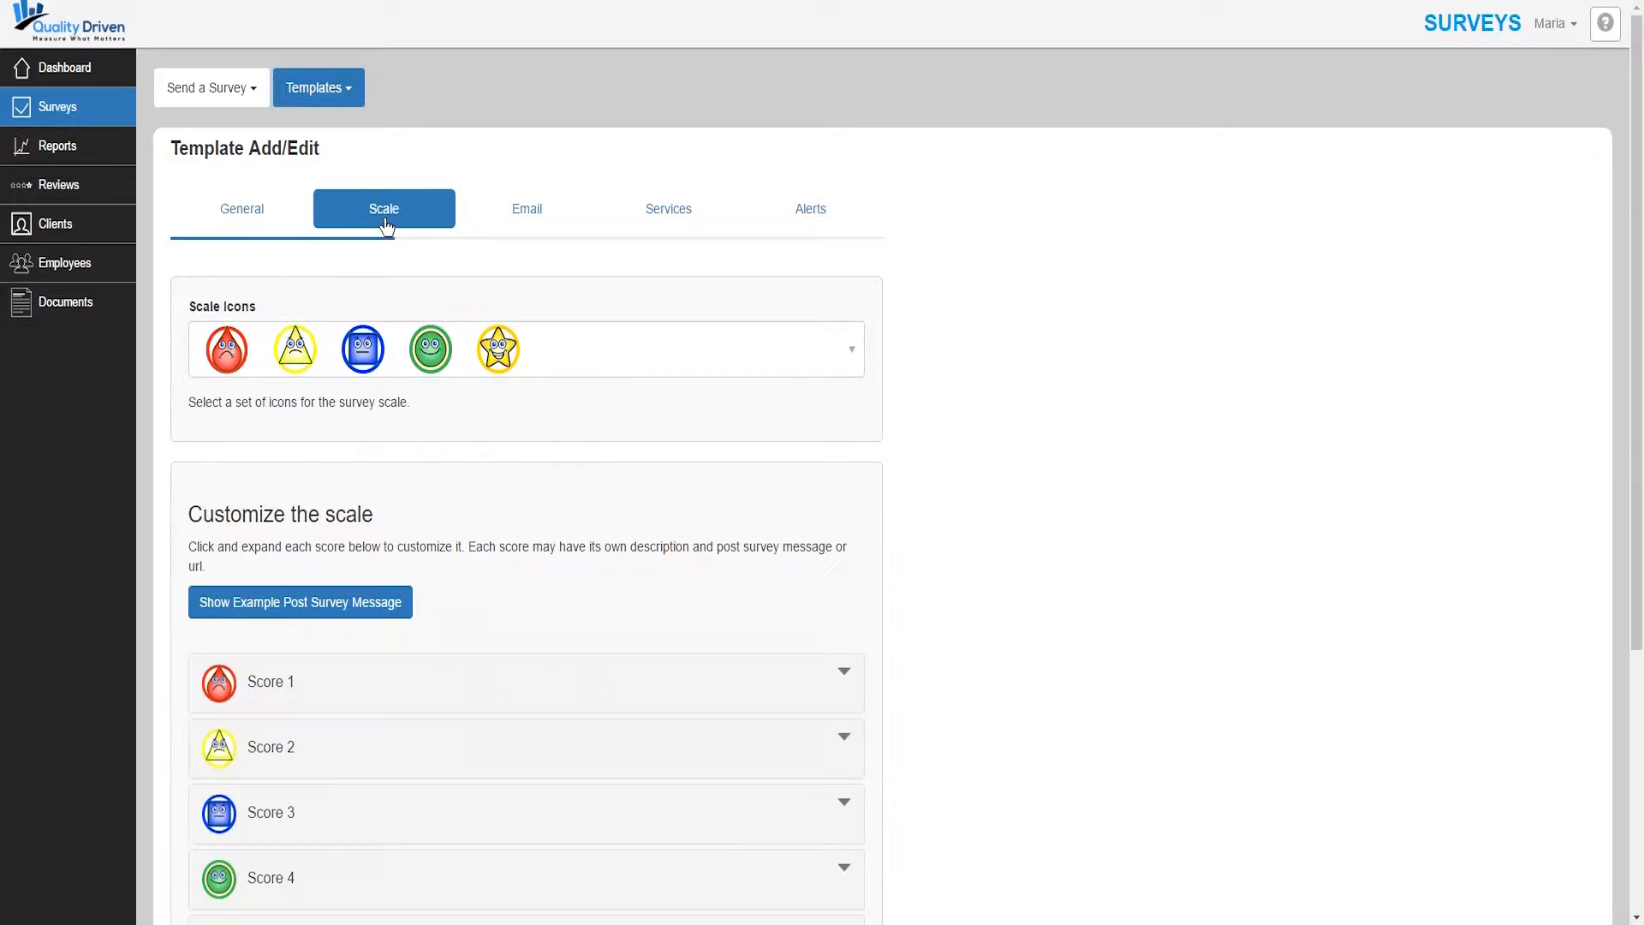
# - Choose the numbered 1–5 circle icon set for the template's scale
pyautogui.click(234, 222)
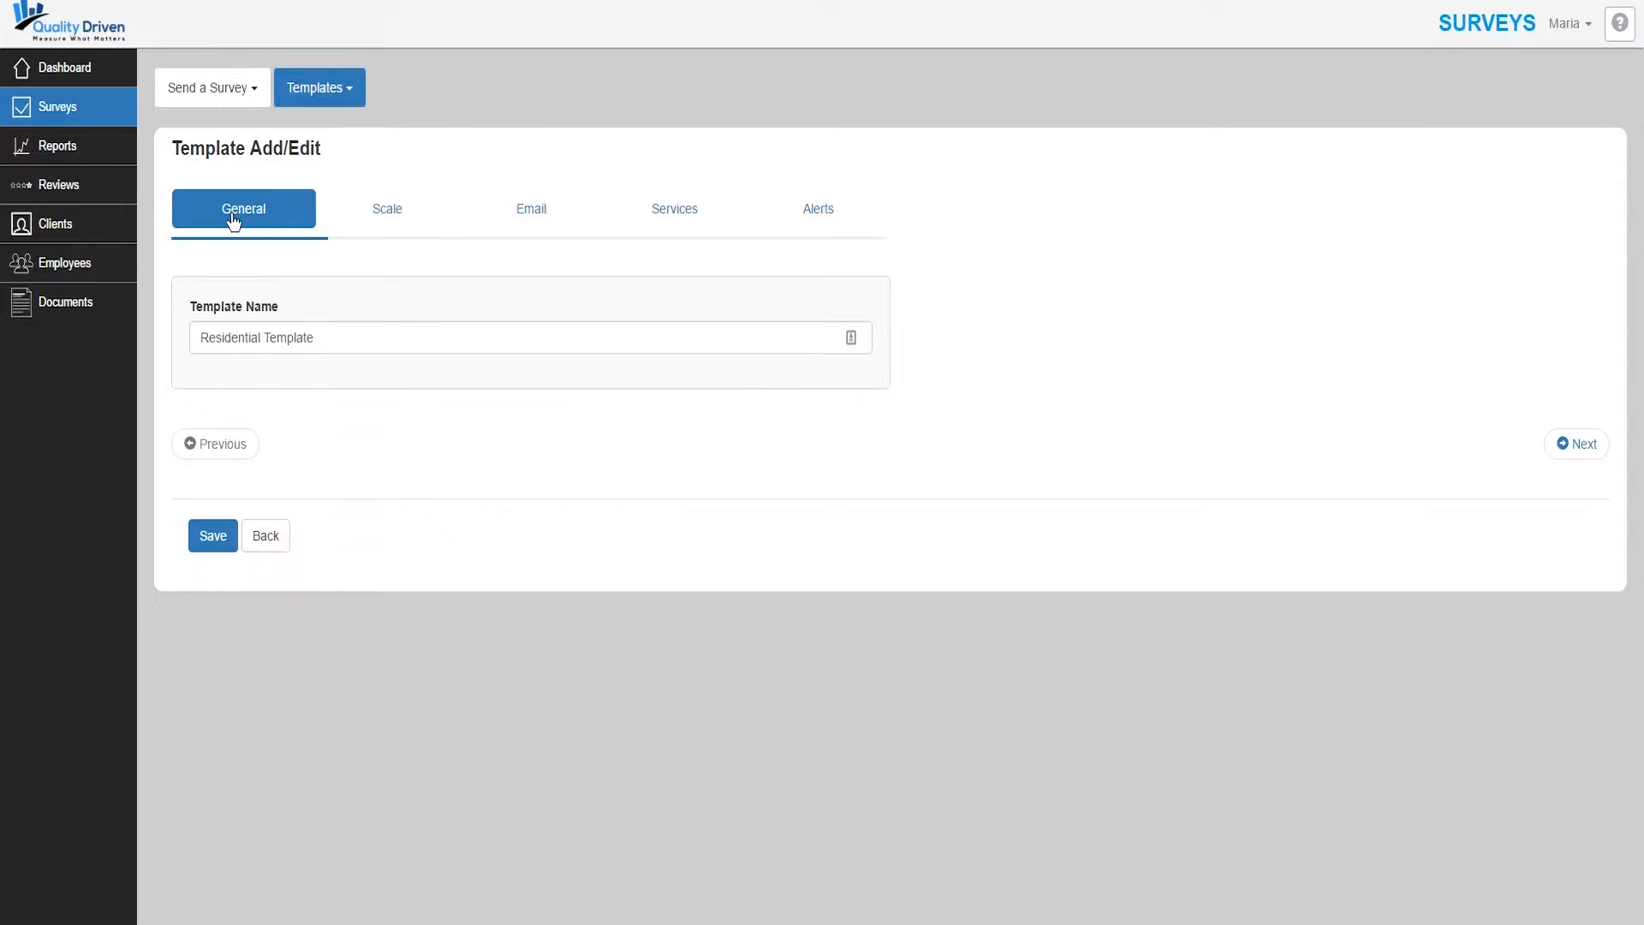
pyautogui.click(396, 218)
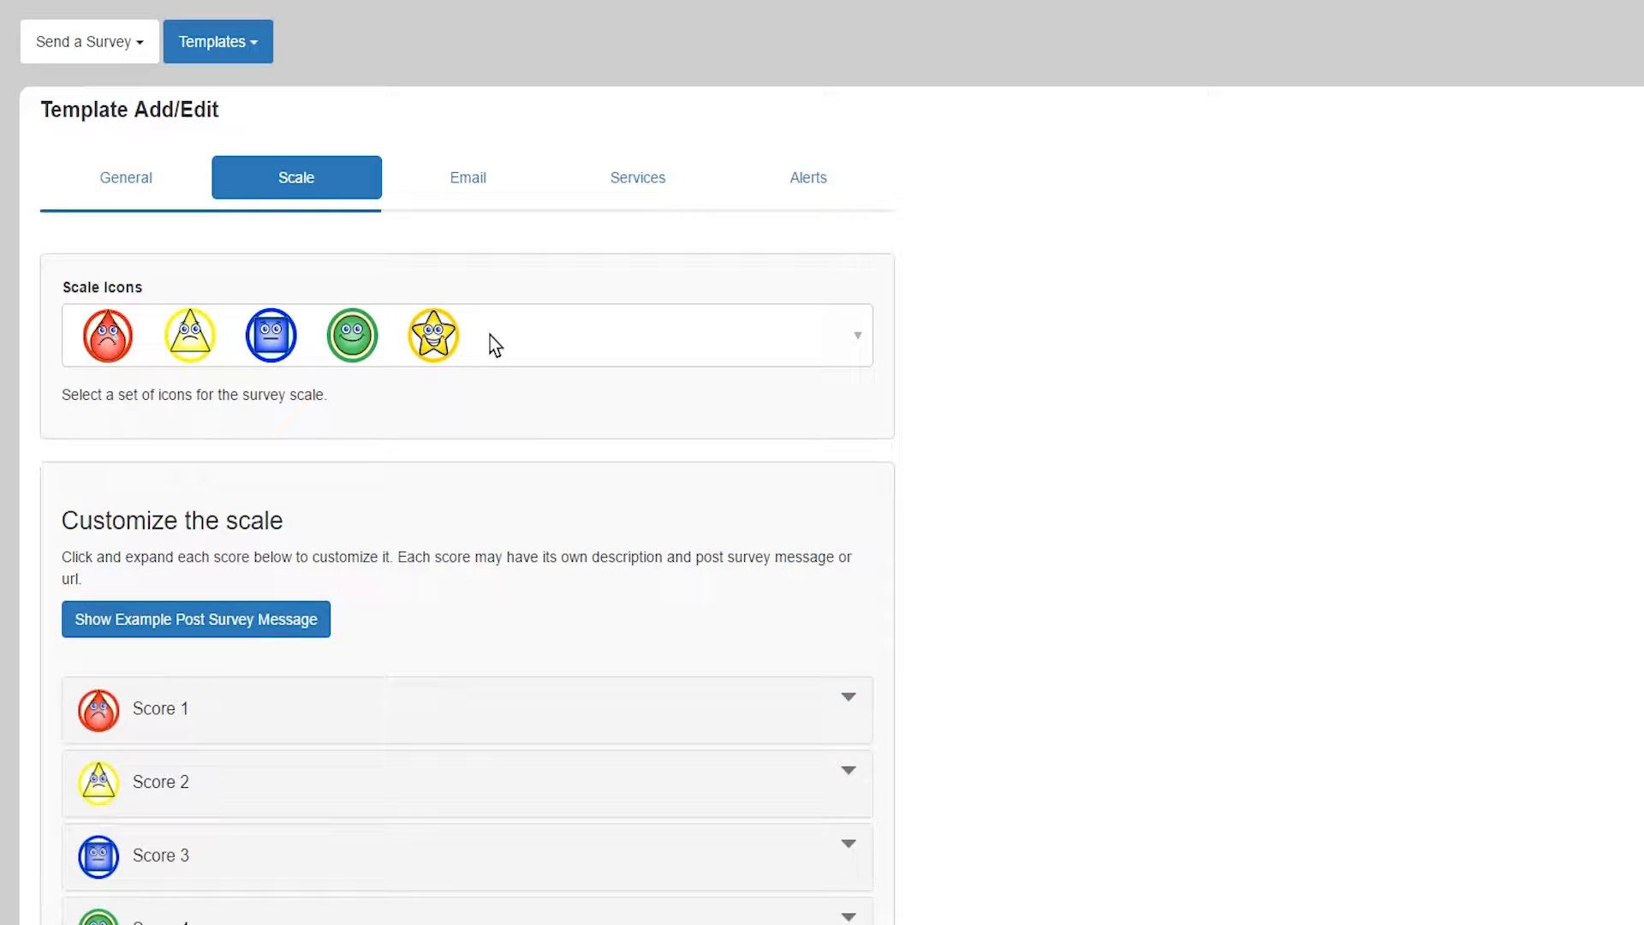
pyautogui.click(490, 336)
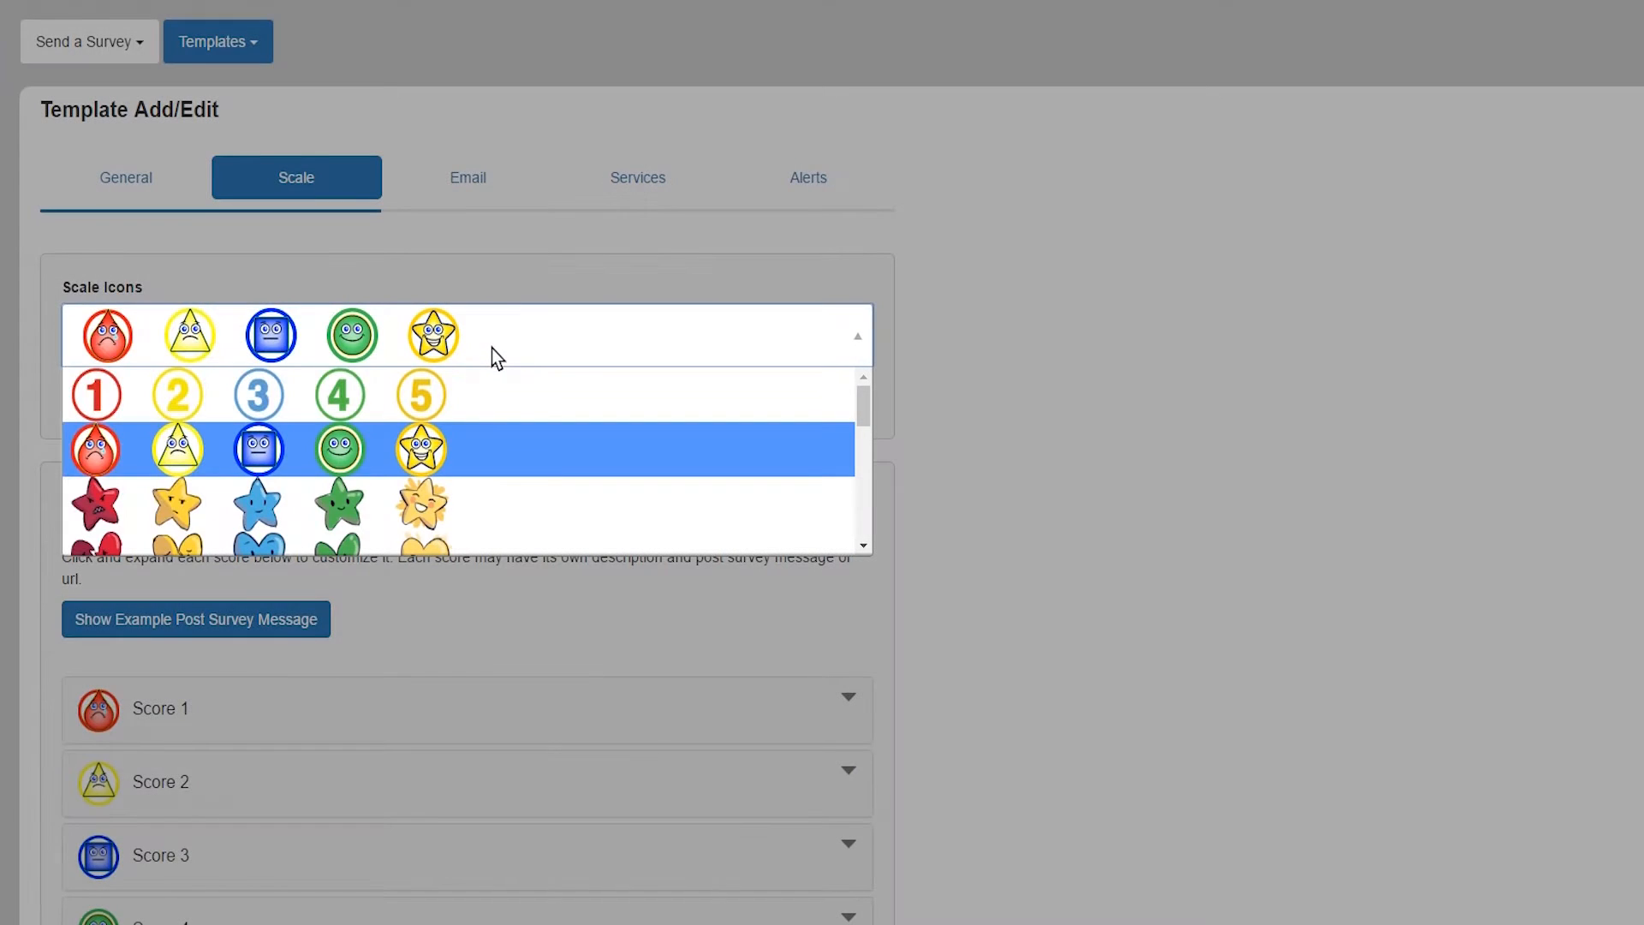
pyautogui.scroll(-10, 484, 464)
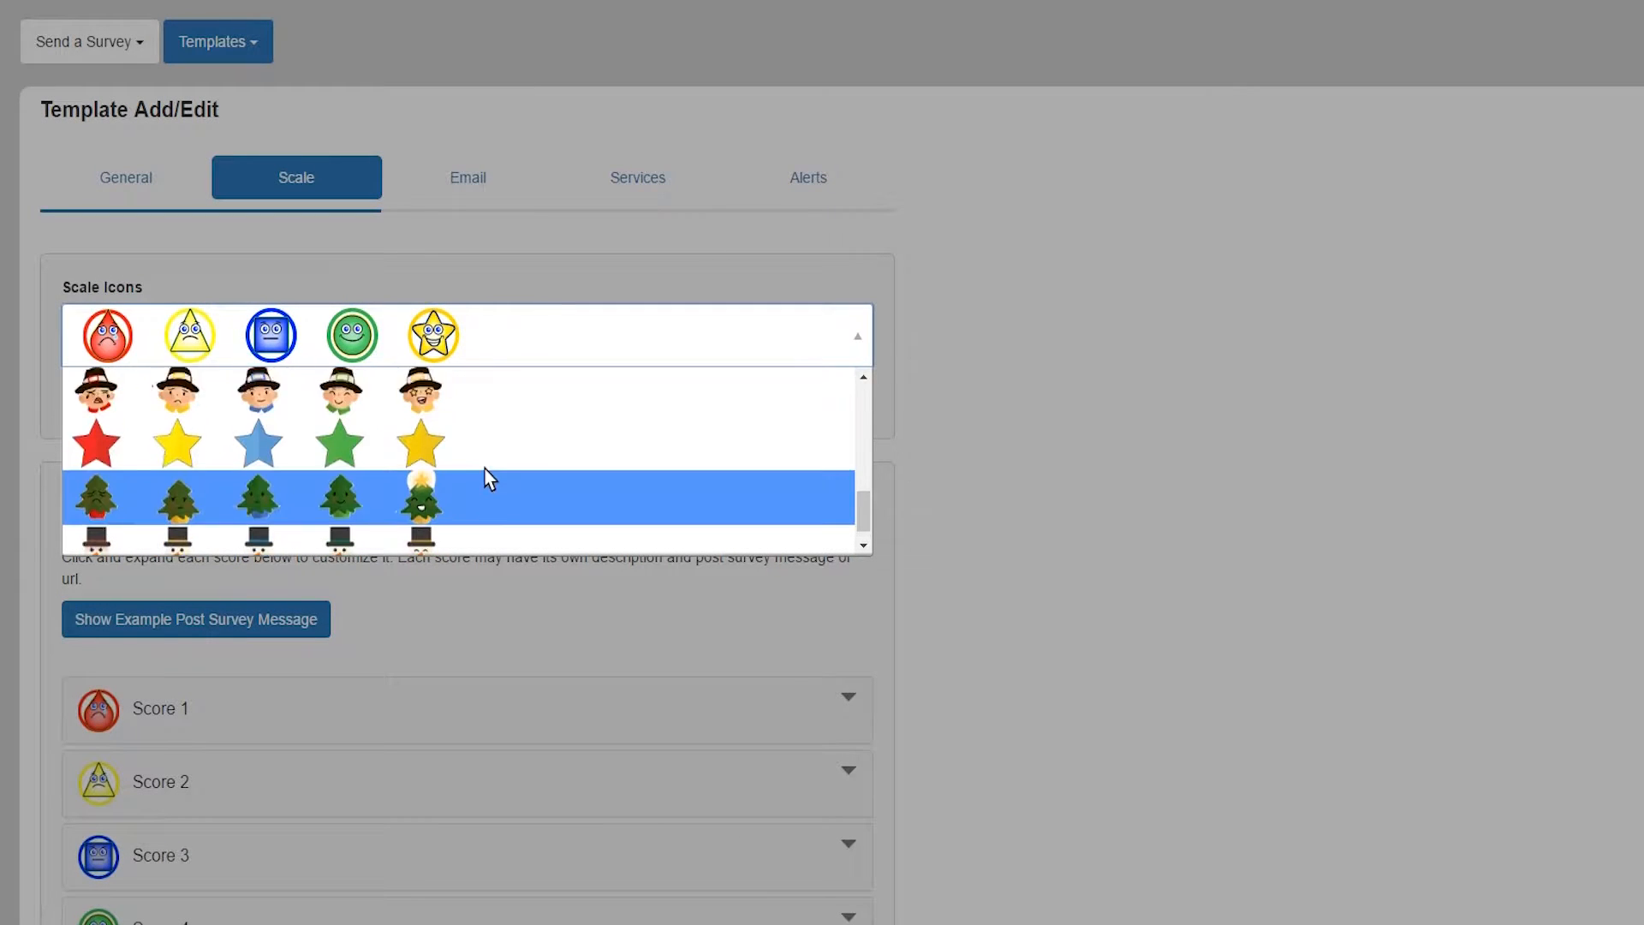
pyautogui.scroll(10, 480, 454)
pyautogui.click(462, 396)
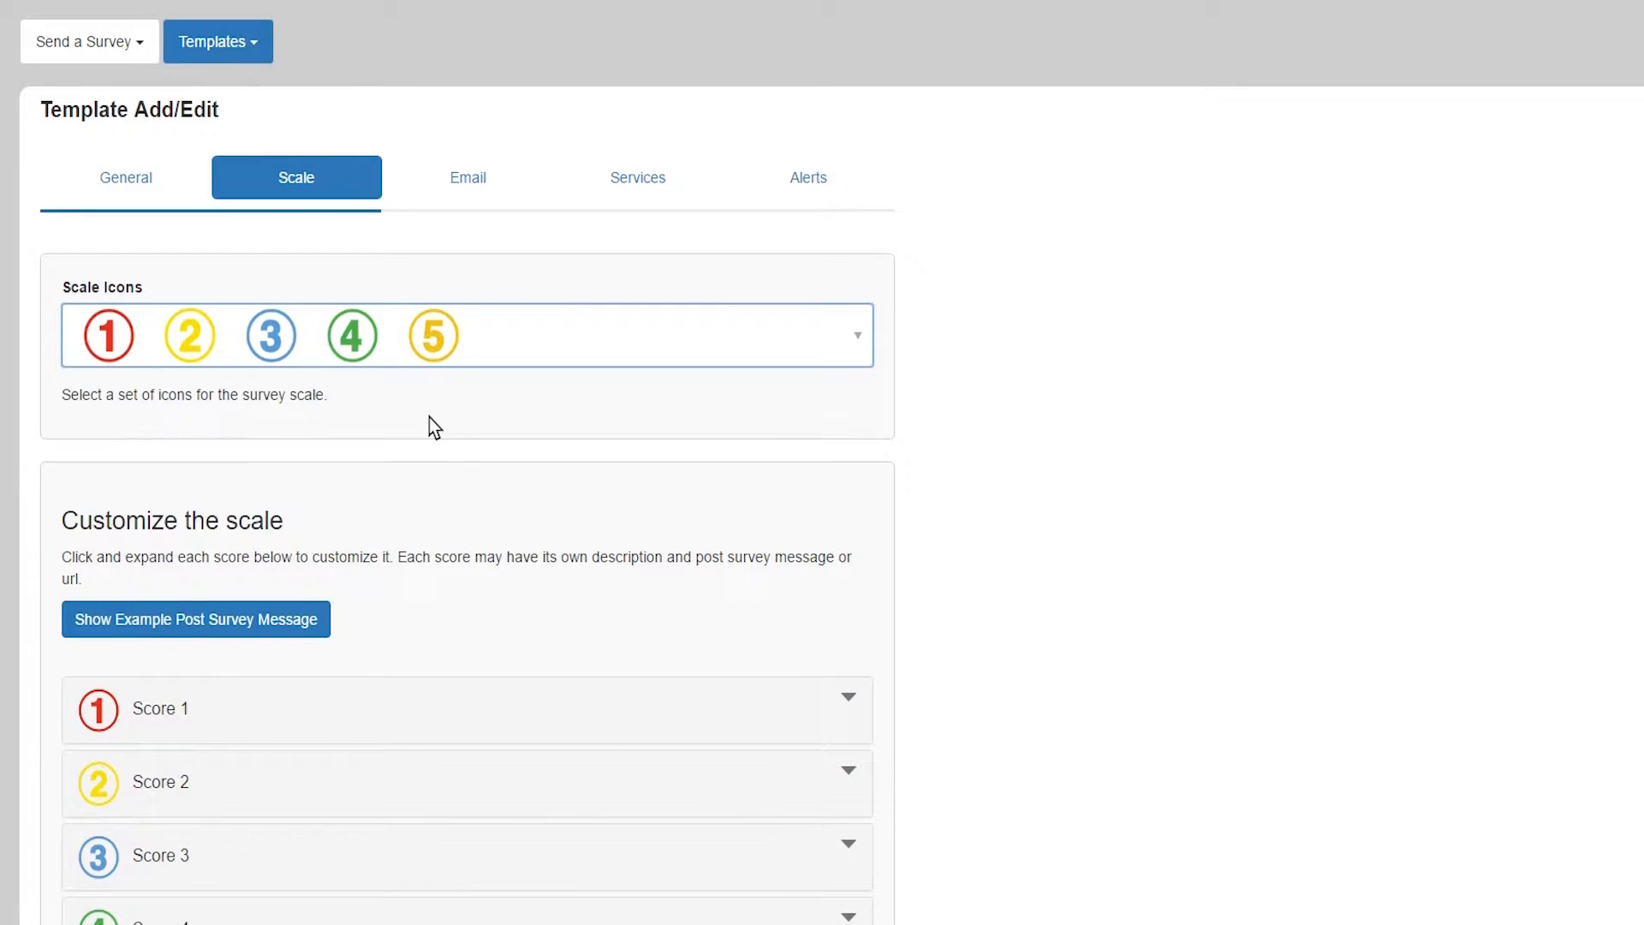
pyautogui.scroll(-5, 429, 416)
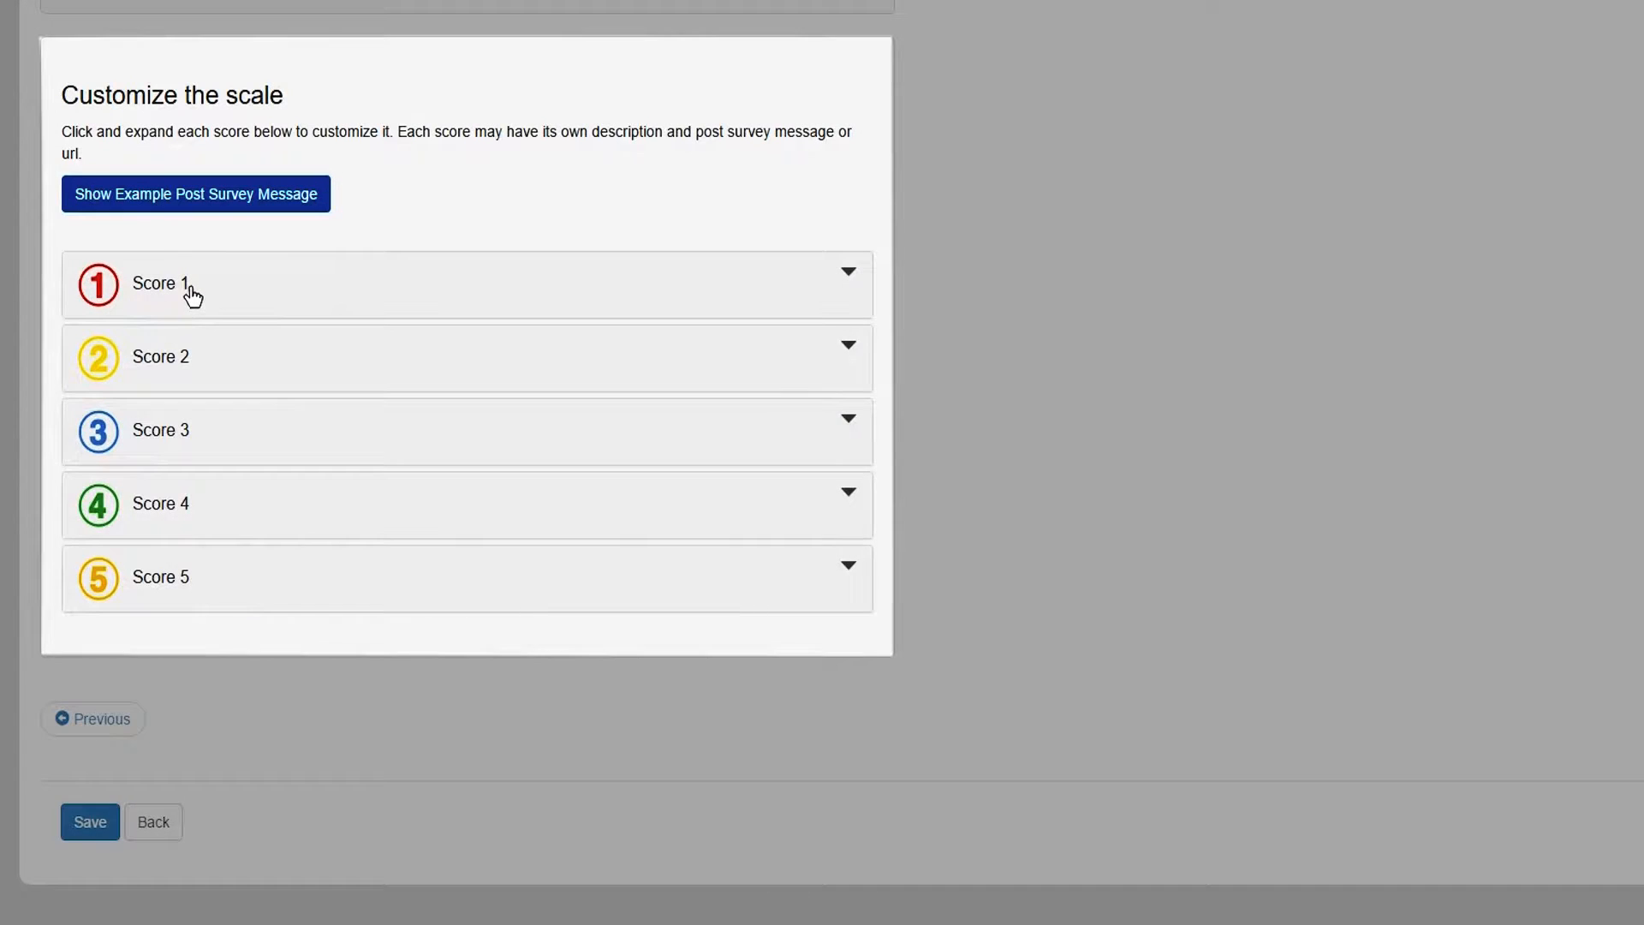
# - Replace the Score 1 description with 'I am highly dissatisfied'
pyautogui.click(190, 294)
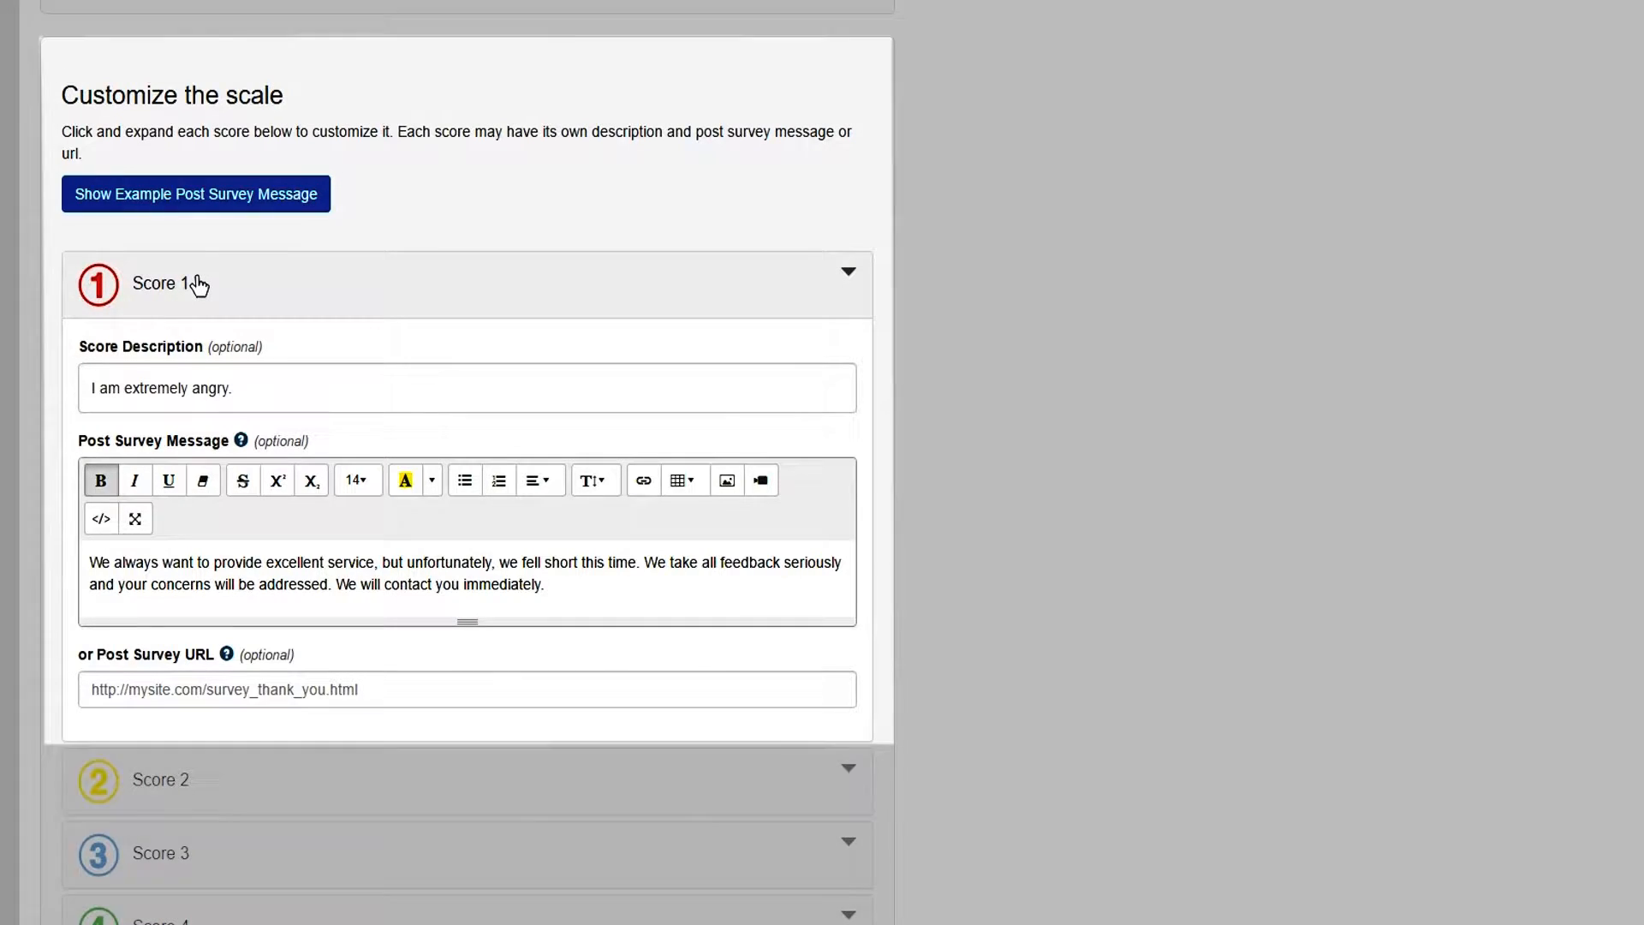
pyautogui.scroll(-3, 194, 287)
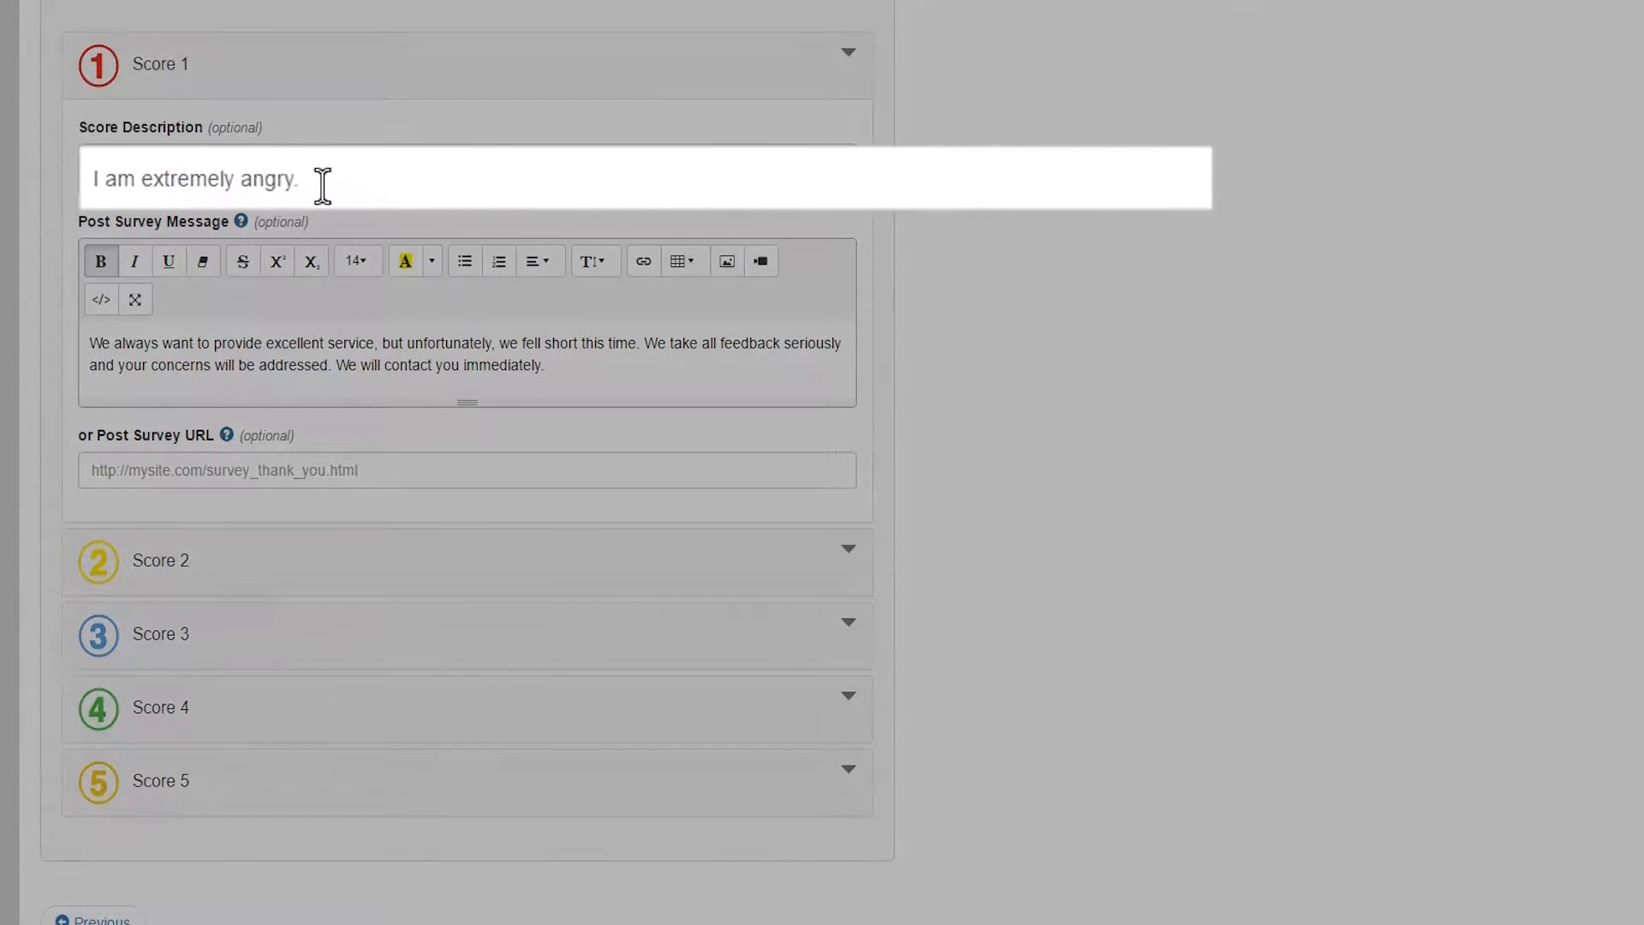
pyautogui.moveTo(241, 171); pyautogui.dragTo(85, 170)
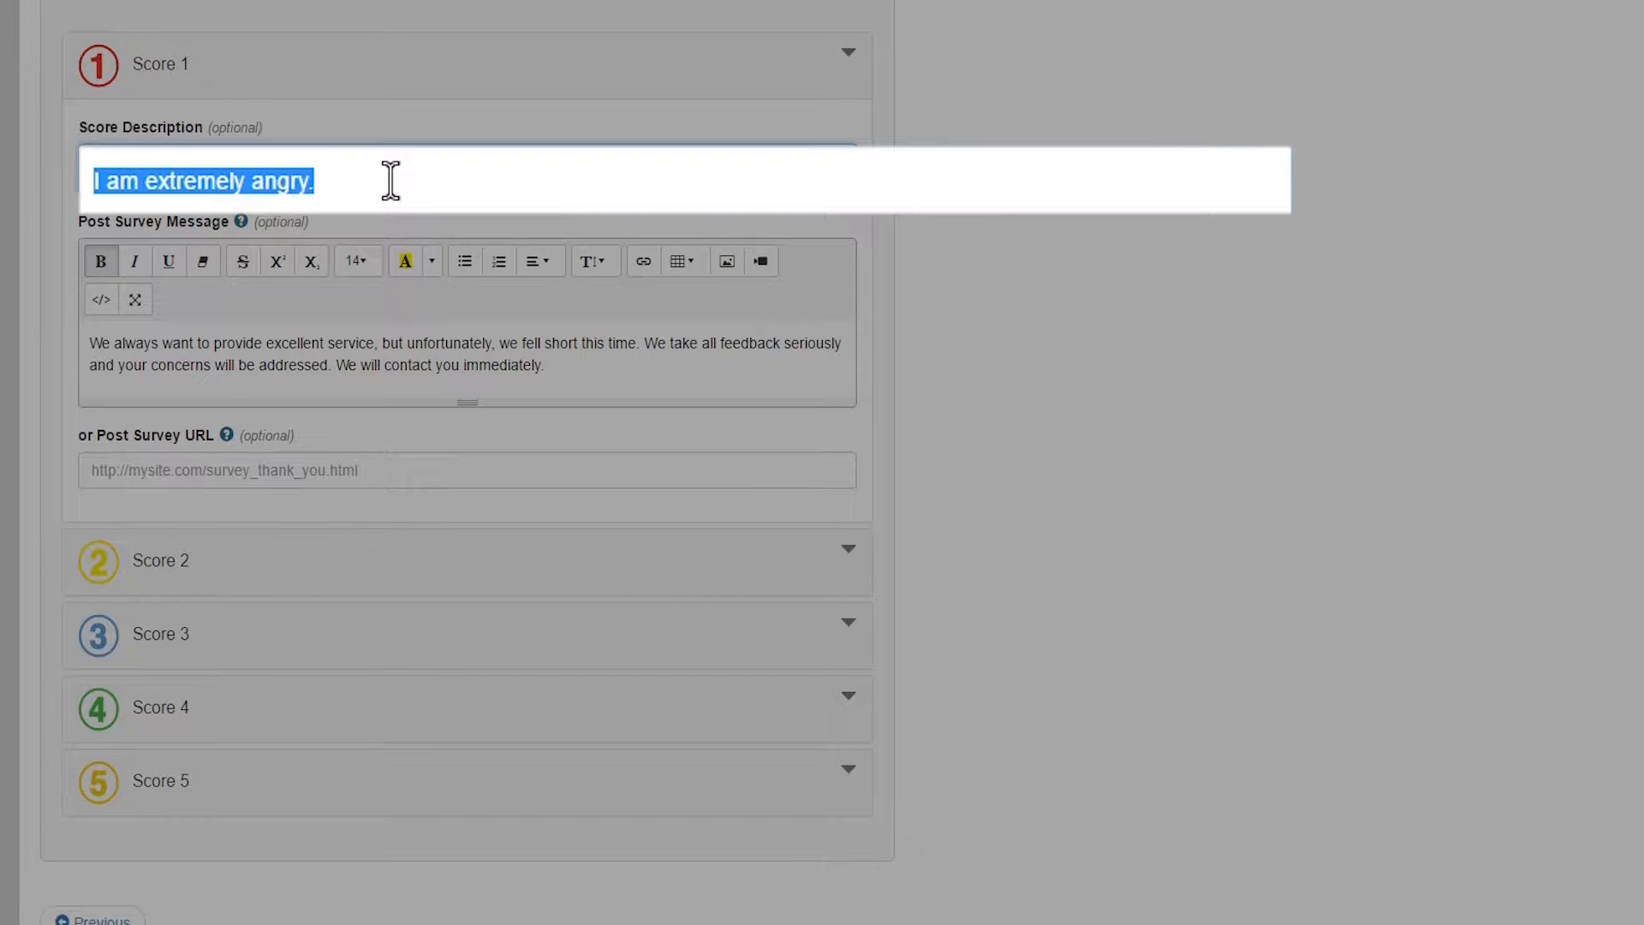
pyautogui.write('I am hig')
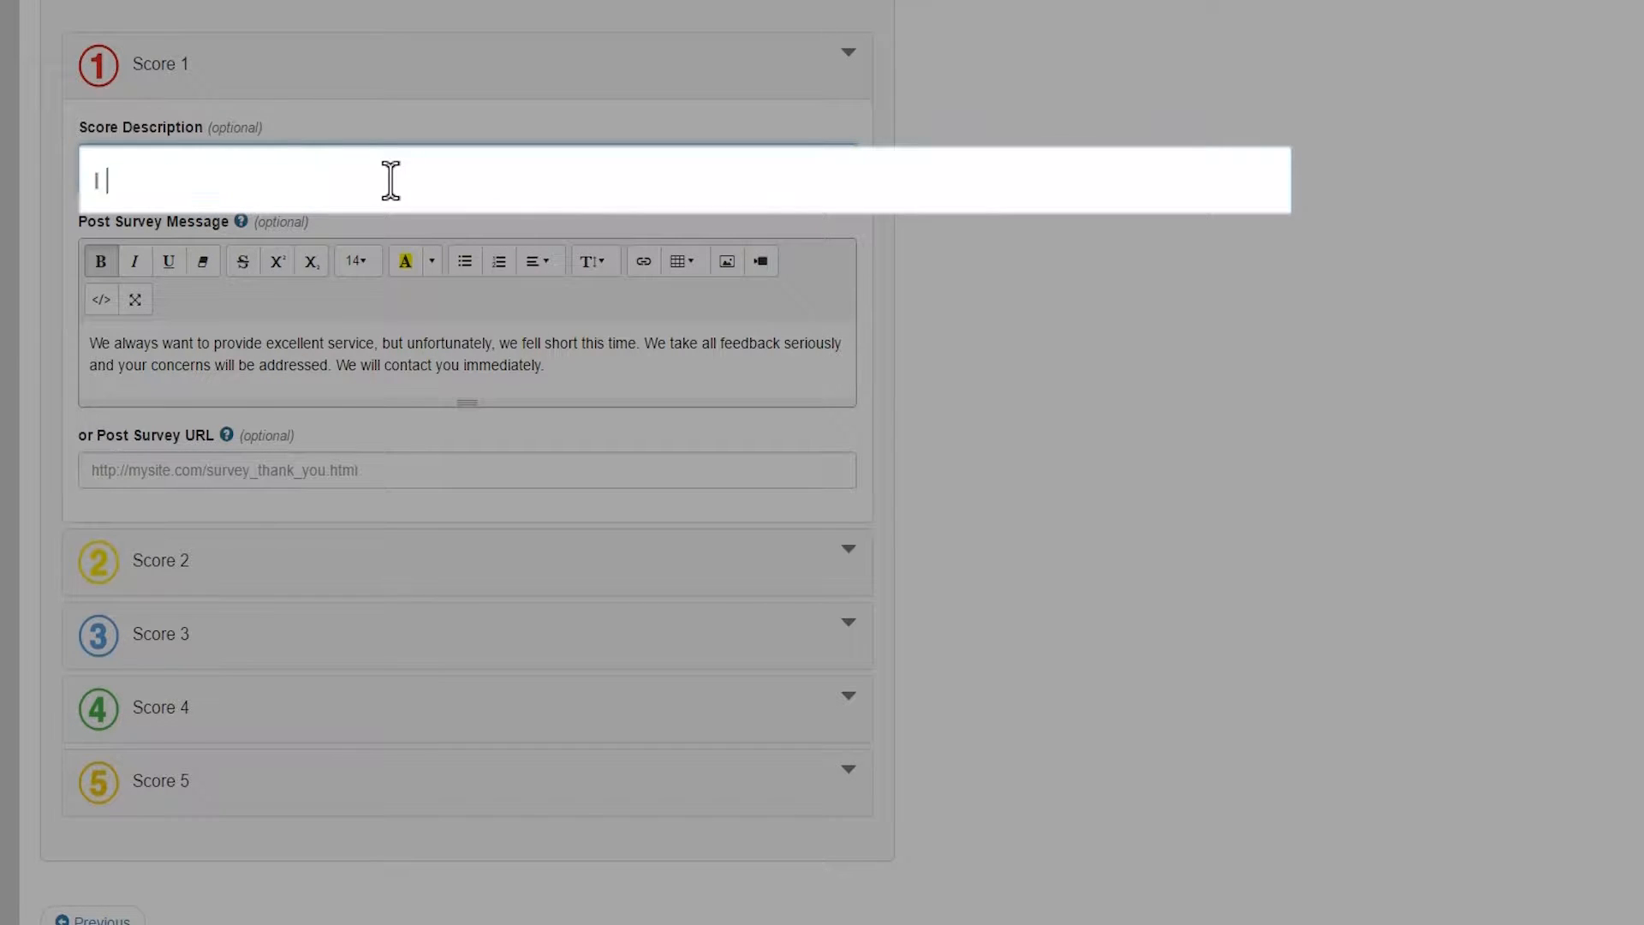
pyautogui.press('BackSpace')
pyautogui.press('BackSpace')
pyautogui.write('ighly diss')
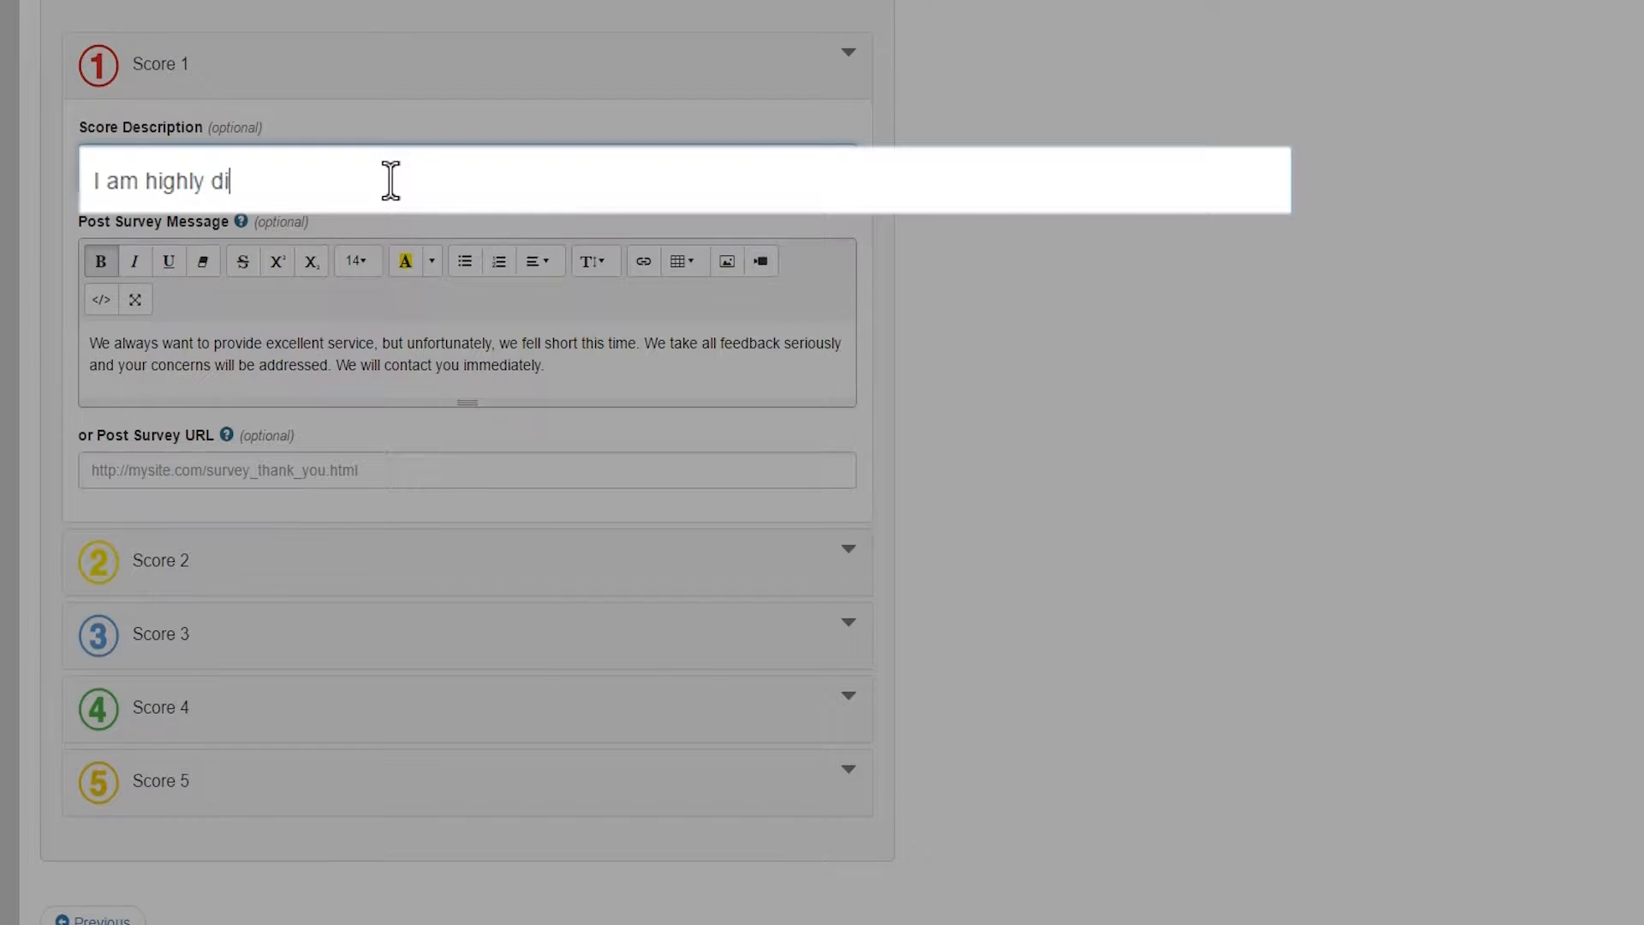
pyautogui.write('atisfied')
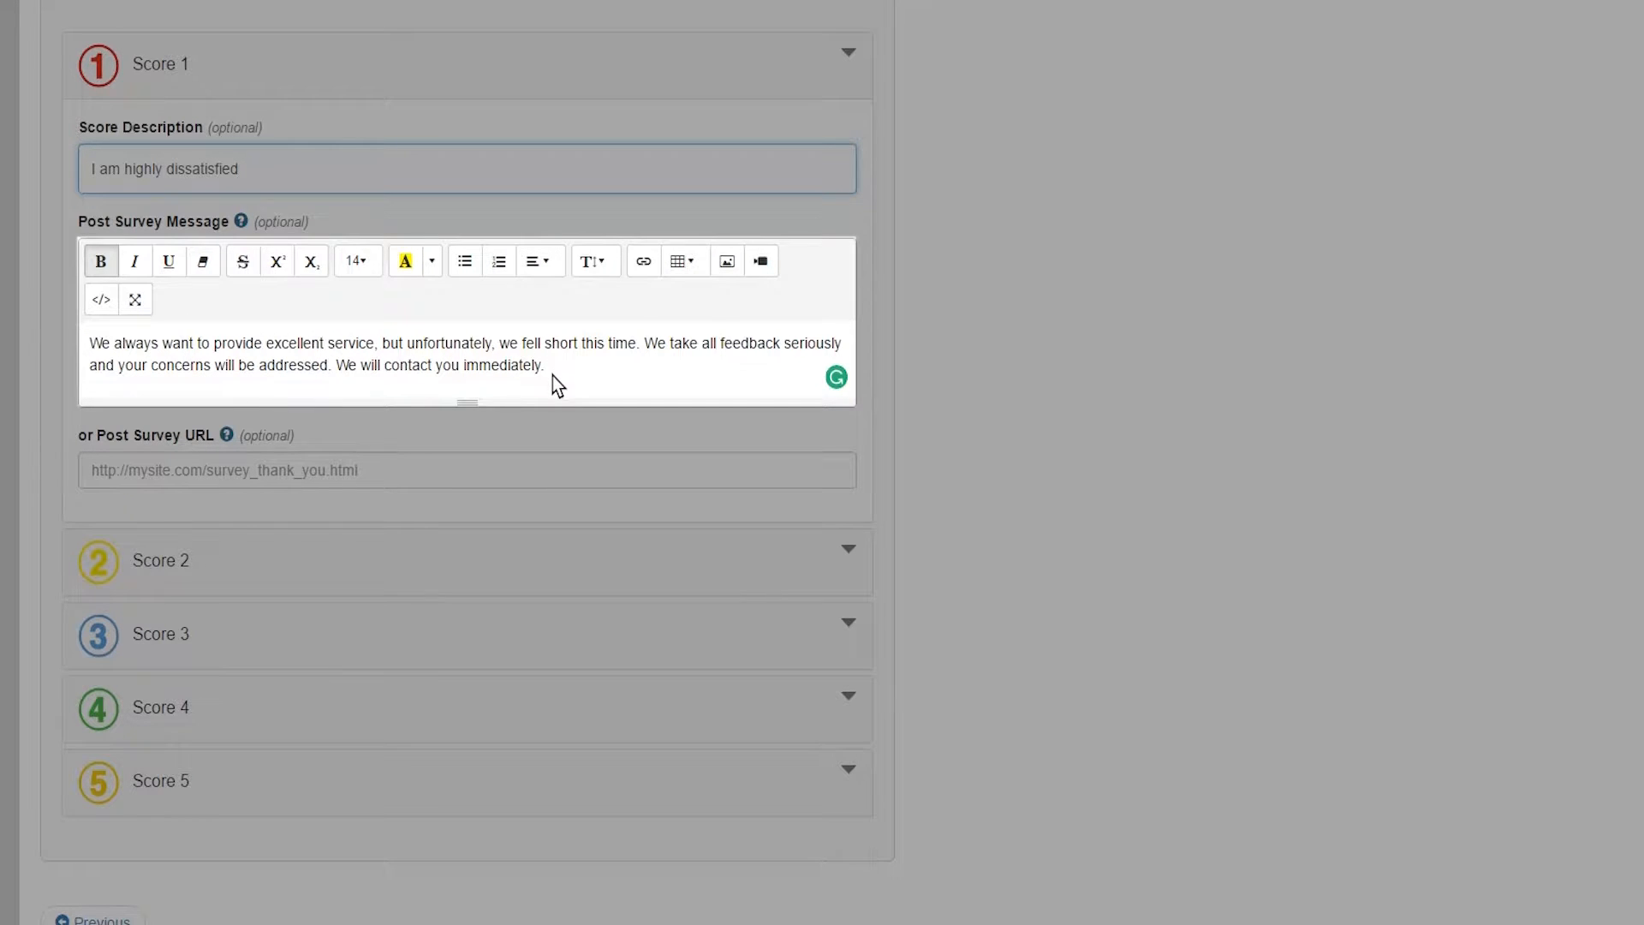
pyautogui.scroll(-1, 555, 385)
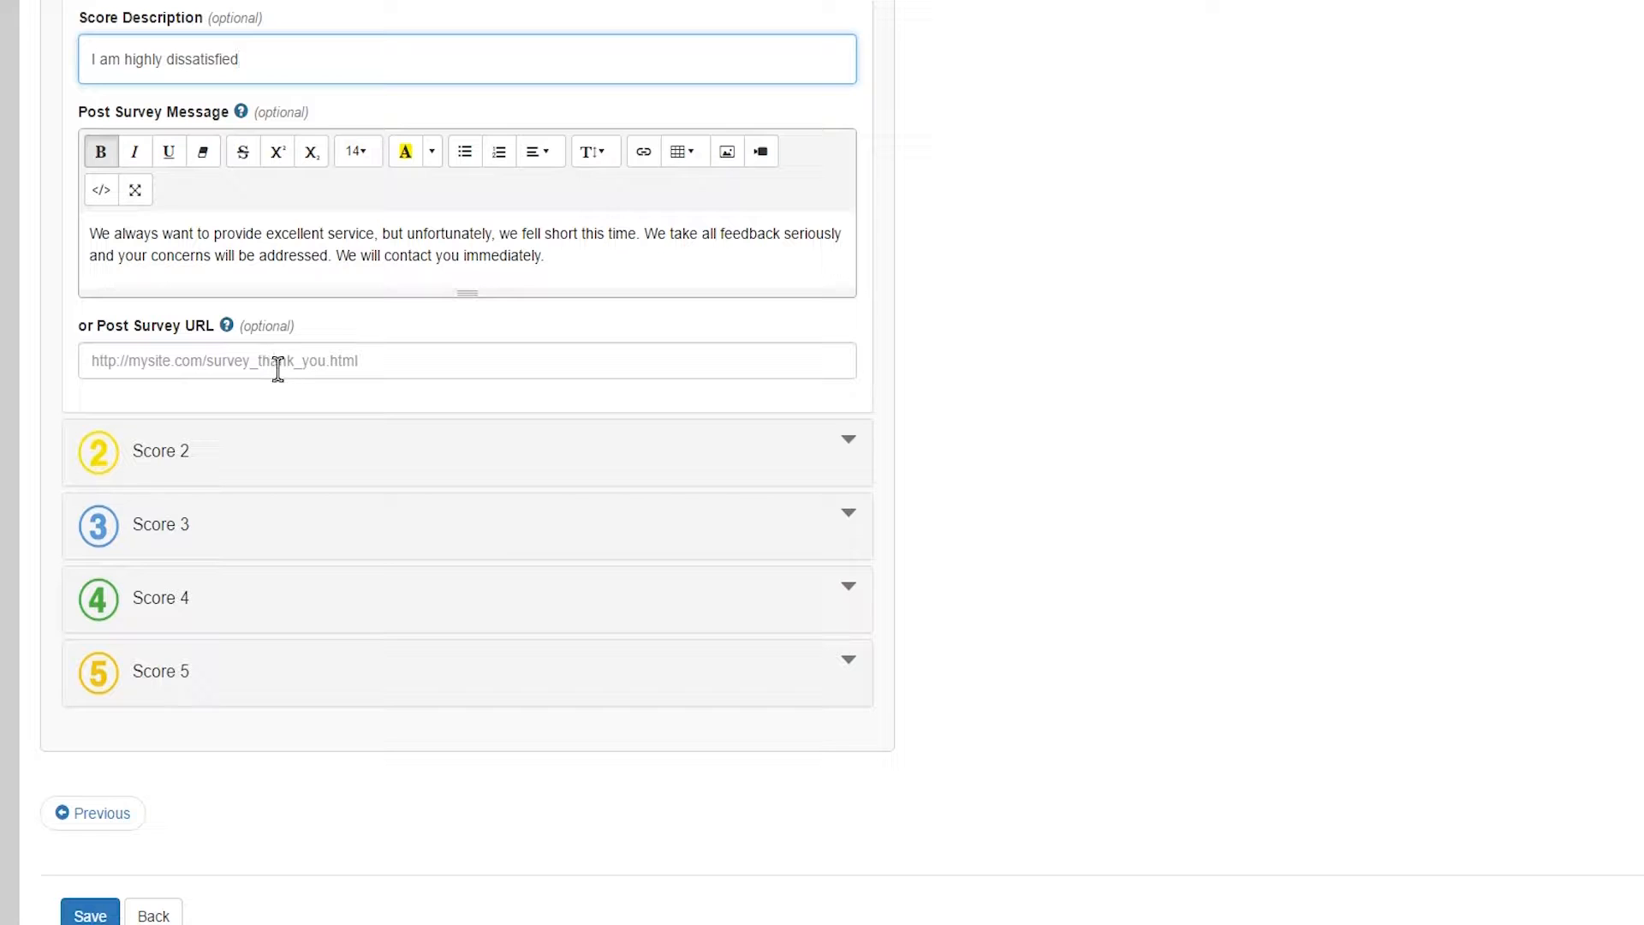
pyautogui.scroll(-1, 276, 368)
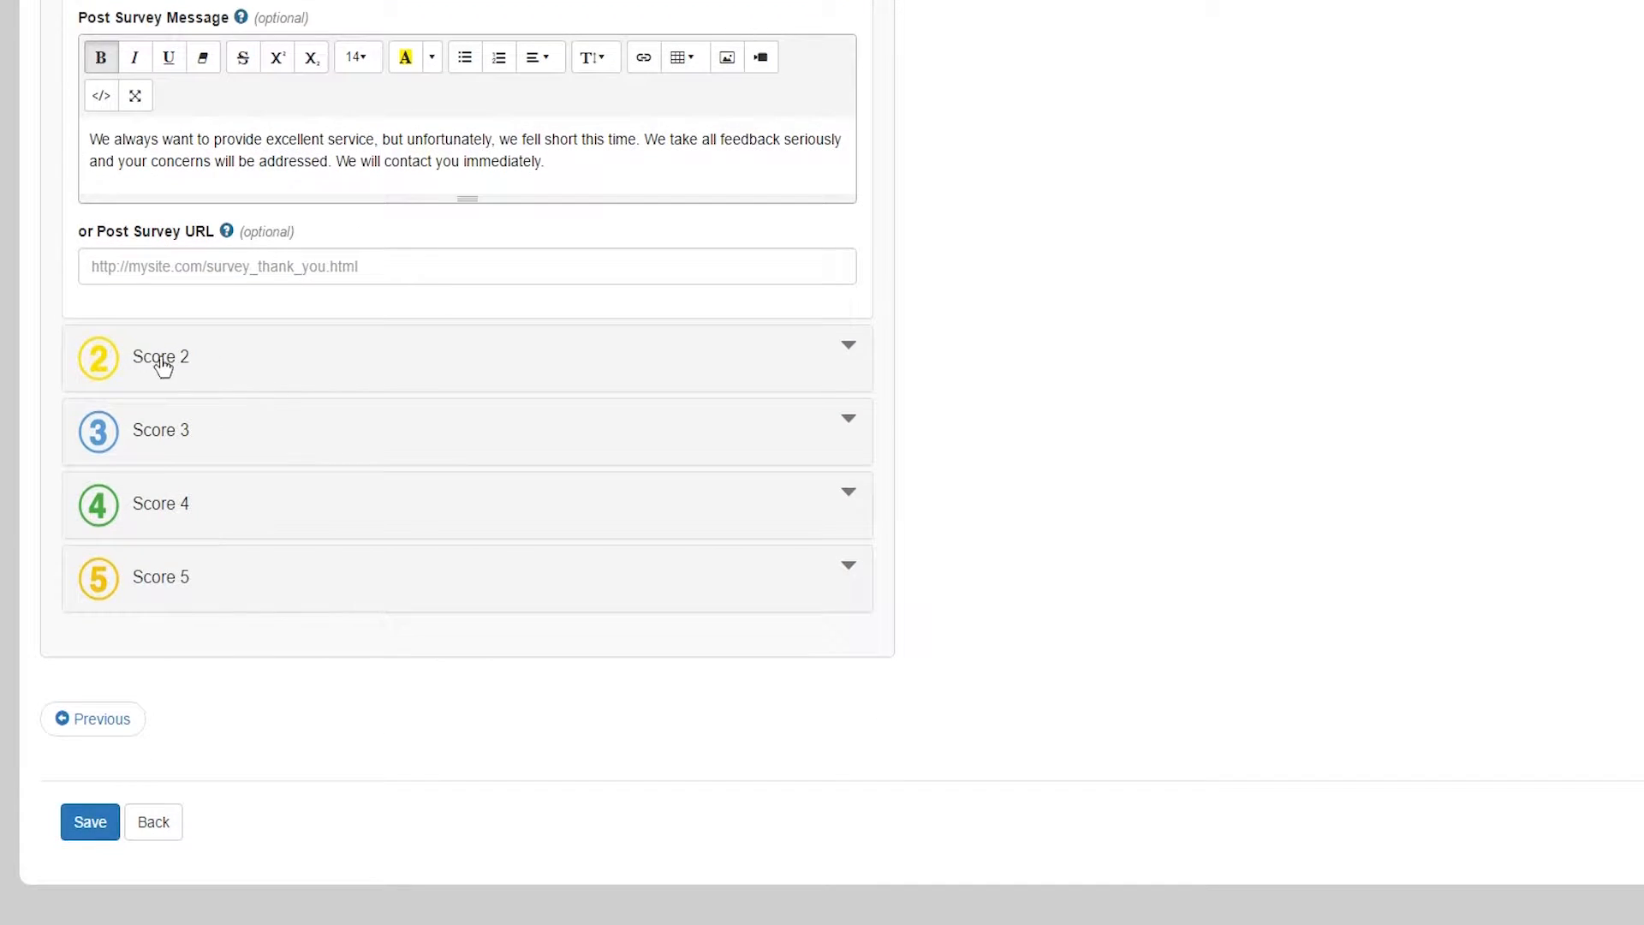
pyautogui.click(163, 364)
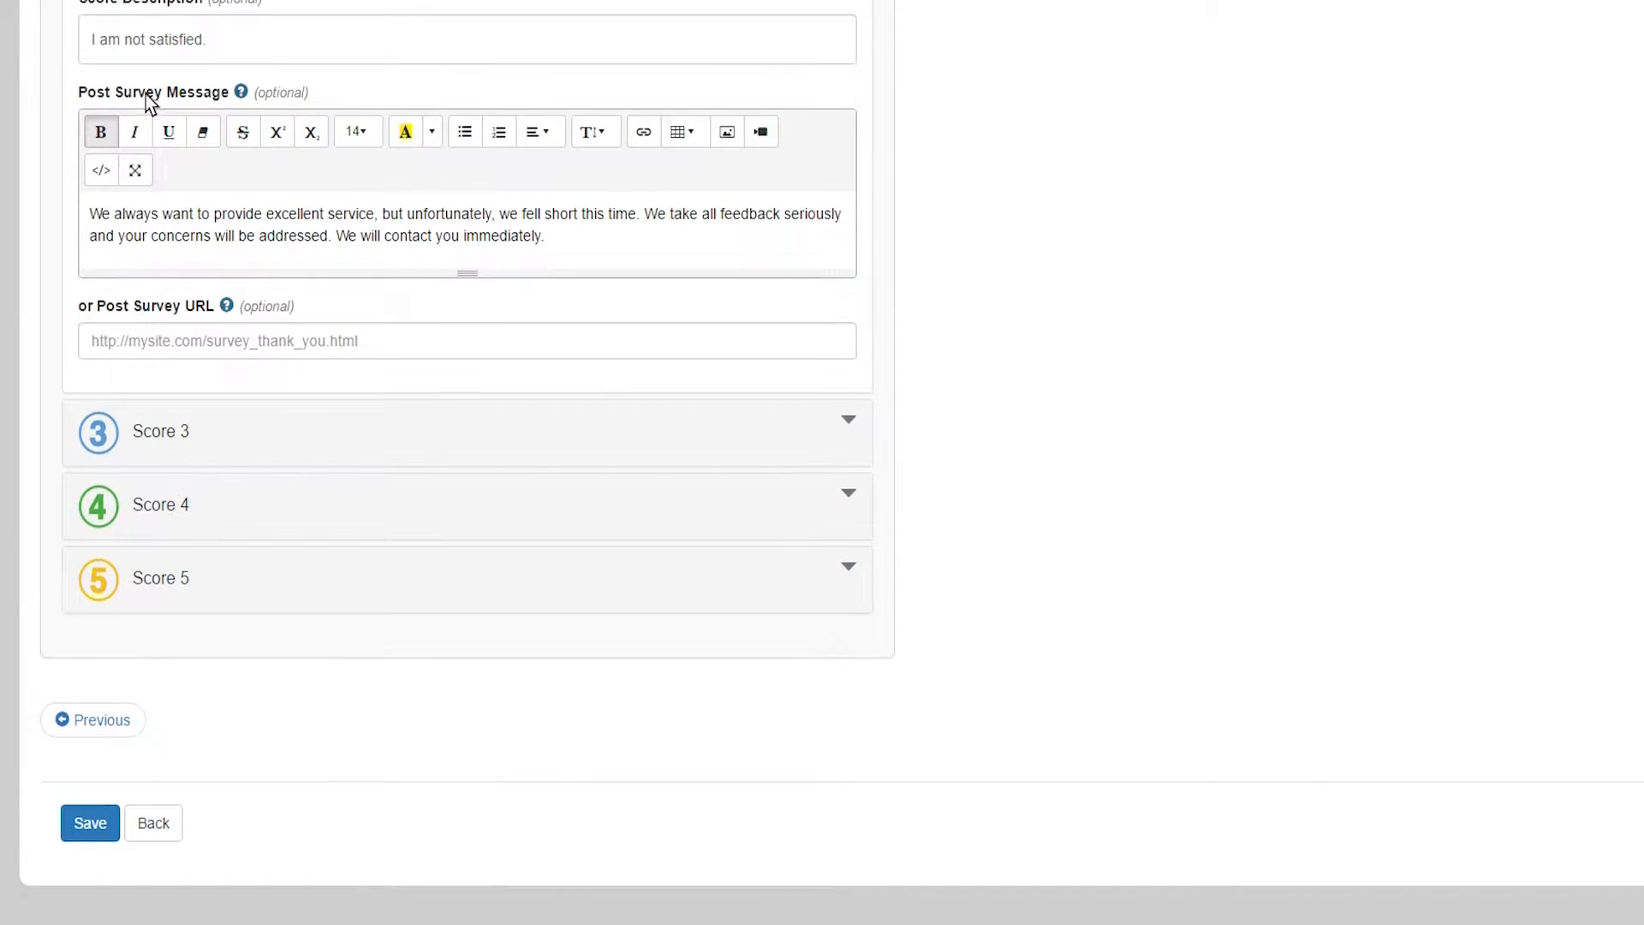
# - Expand Score 5 and select its 'Excellent! I'd recommend you!' description
pyautogui.scroll(1, 146, 95)
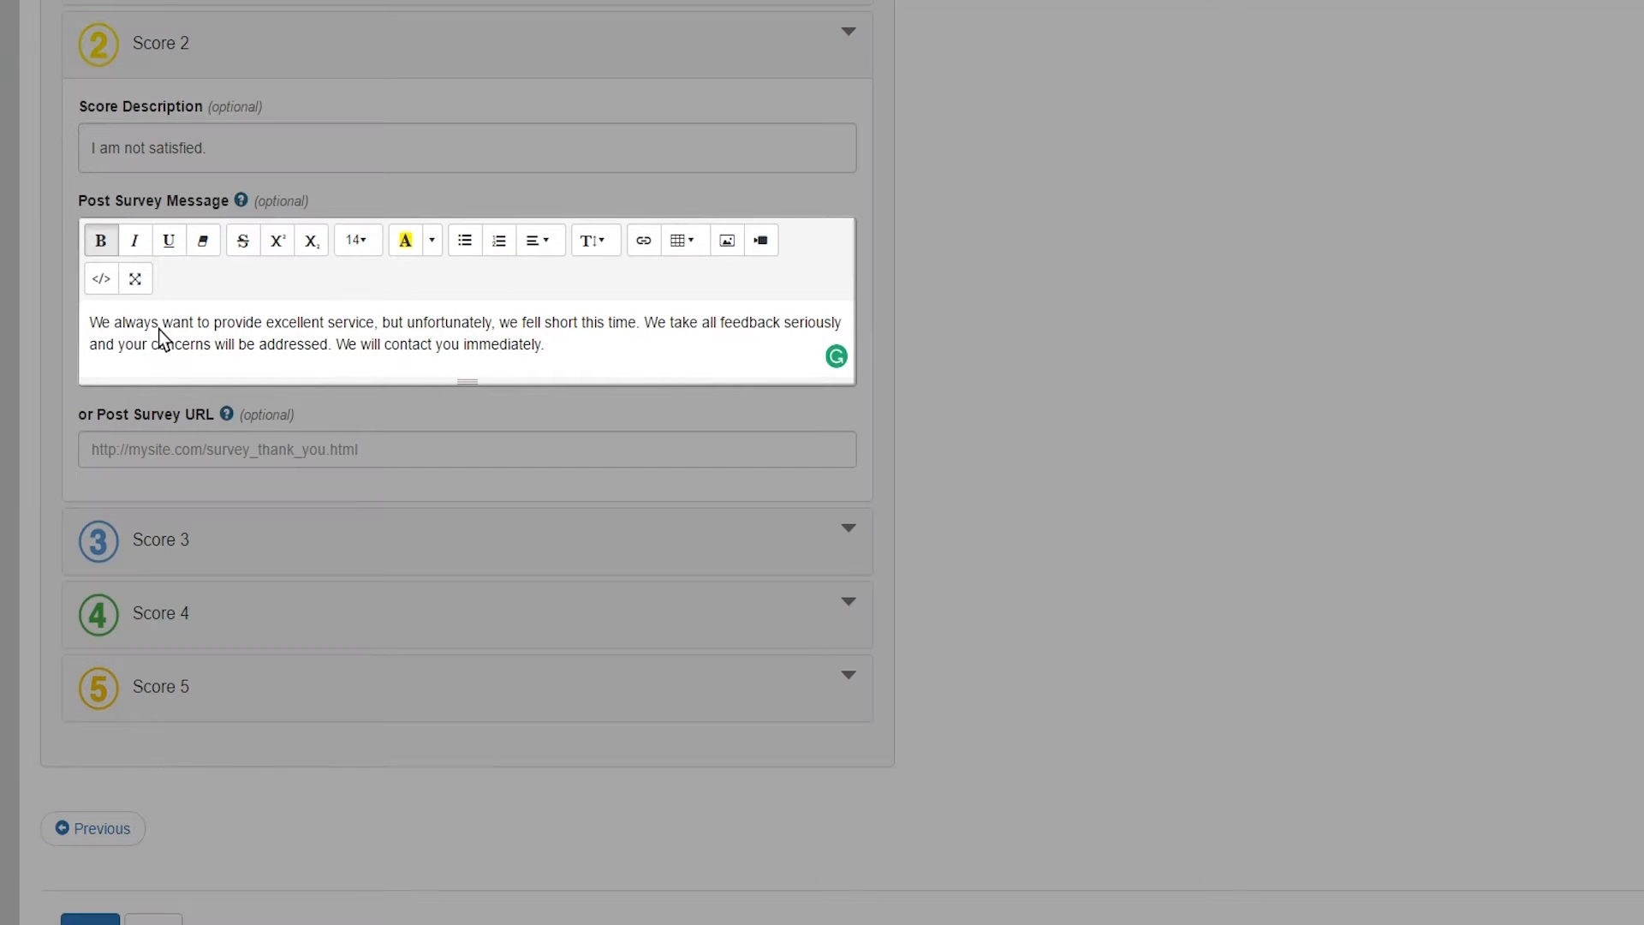
pyautogui.scroll(-2, 223, 548)
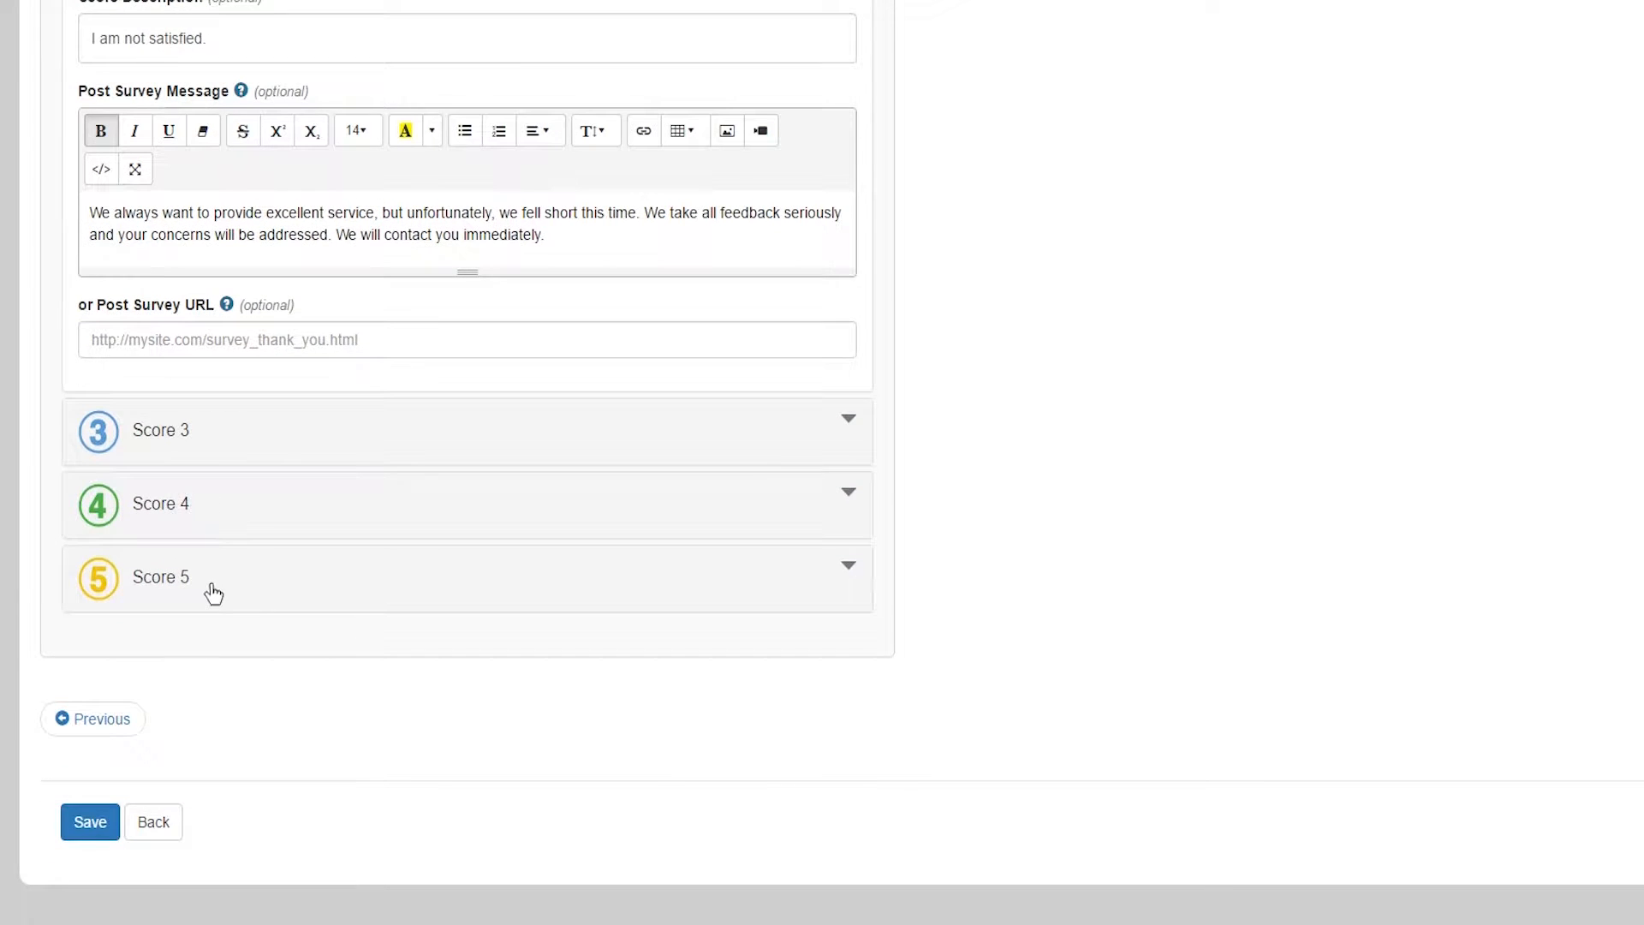
pyautogui.click(106, 603)
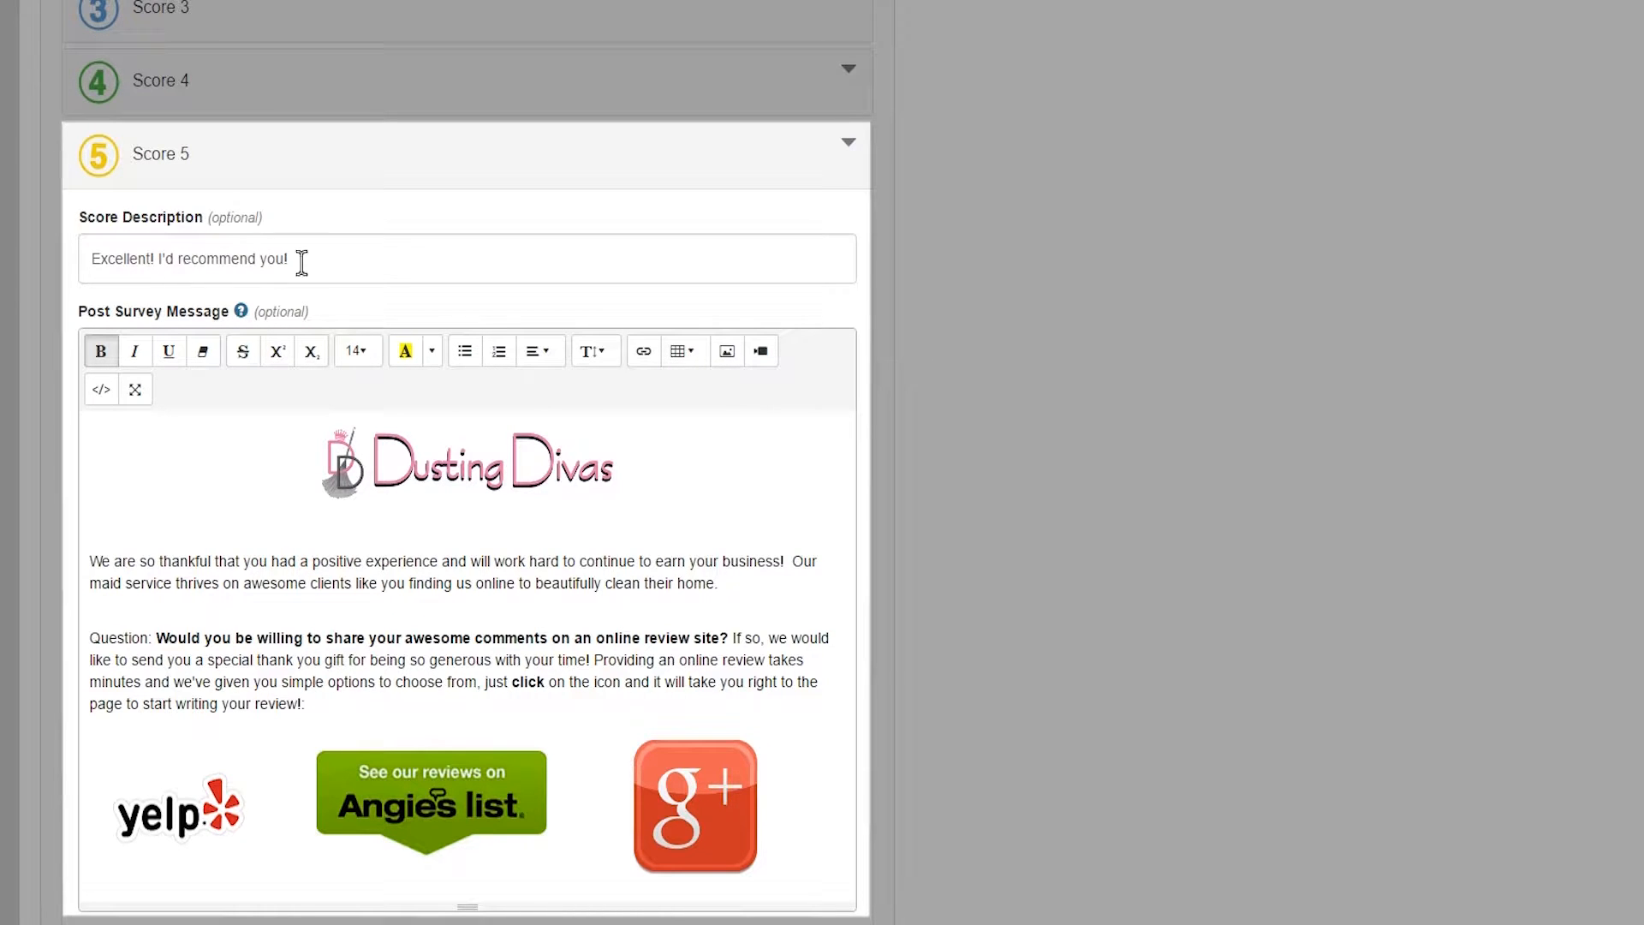
pyautogui.moveTo(331, 257); pyautogui.dragTo(82, 257)
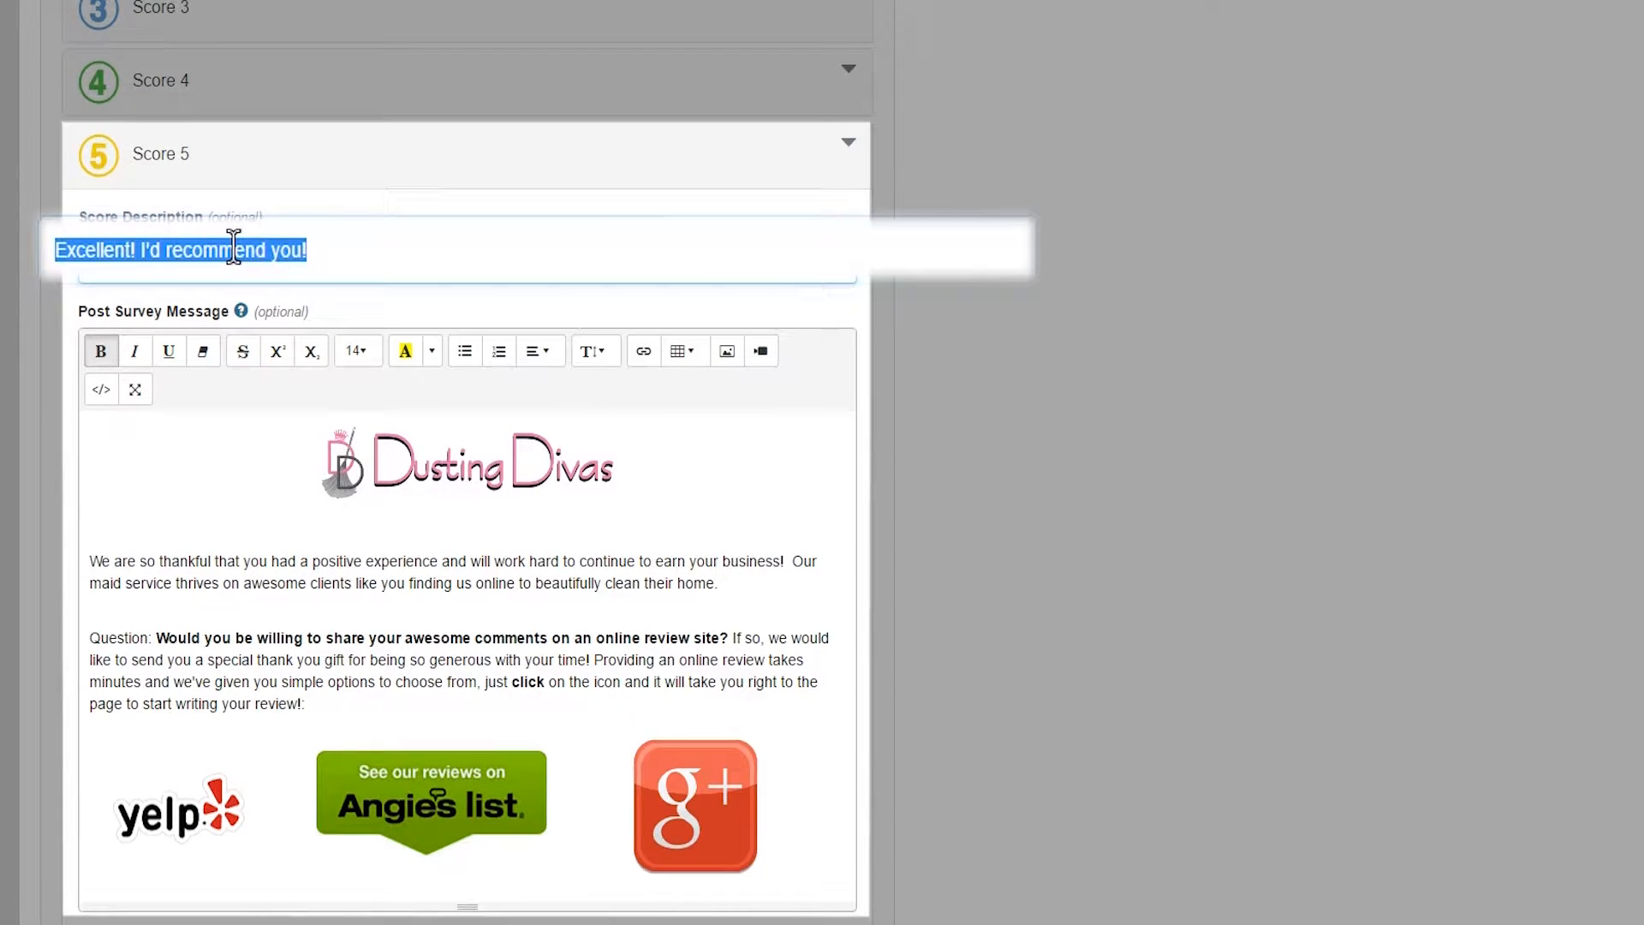
# - Set the Score 5 description to 'I'm thrilled.' and open Insert Link for its message
pyautogui.write("I'm thrilled")
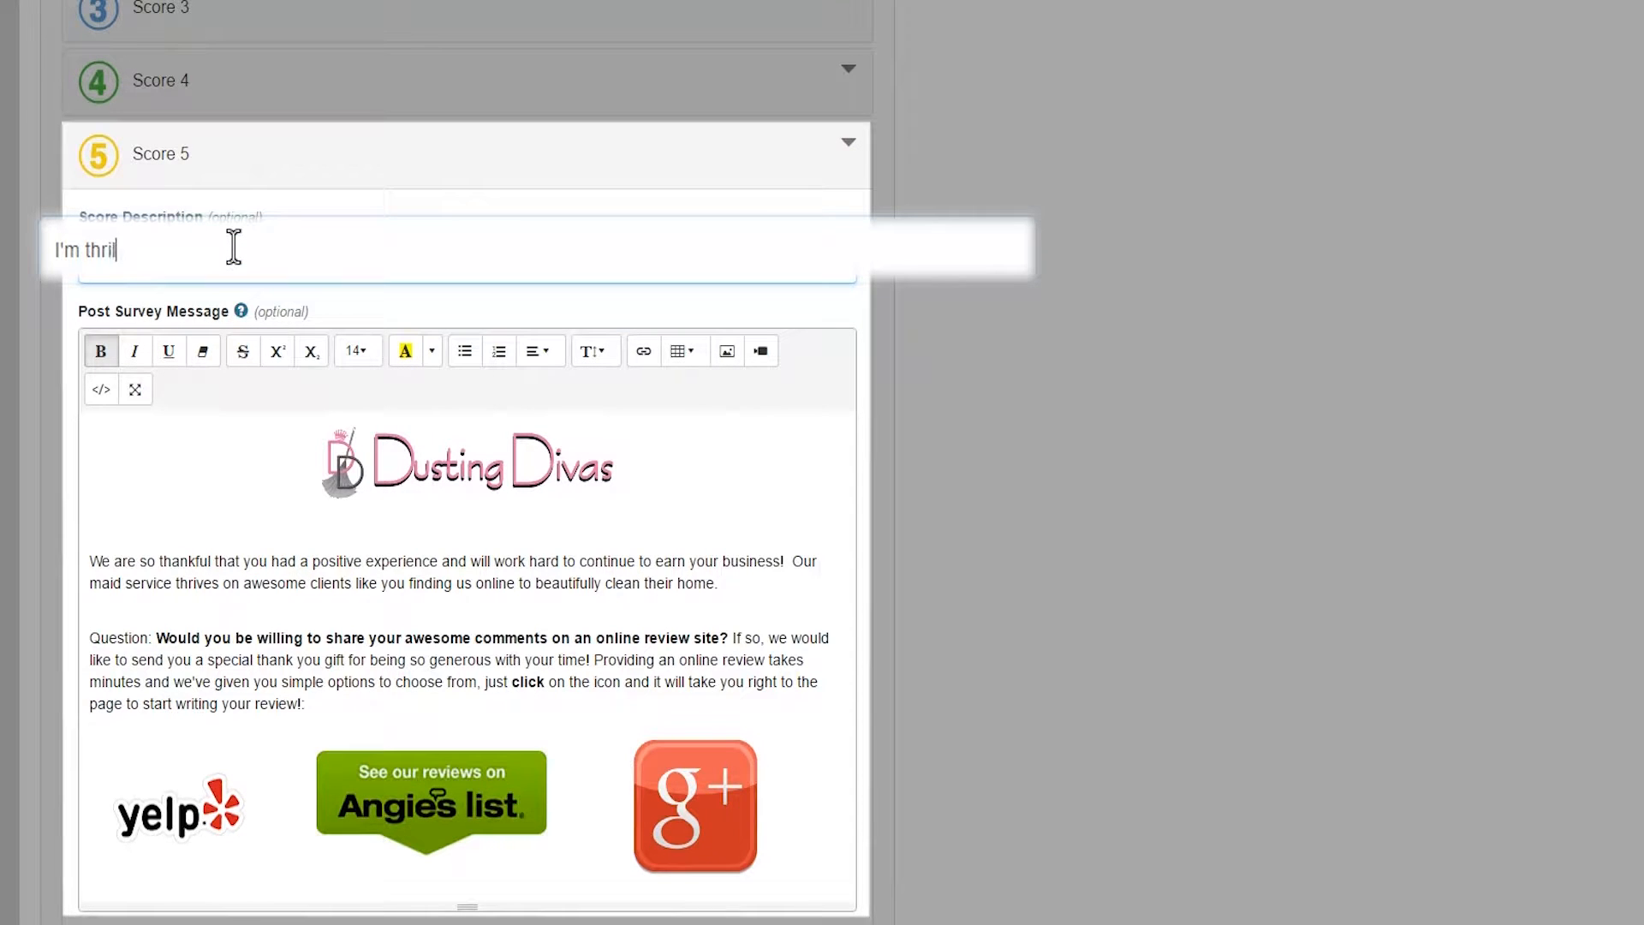
pyautogui.write('.')
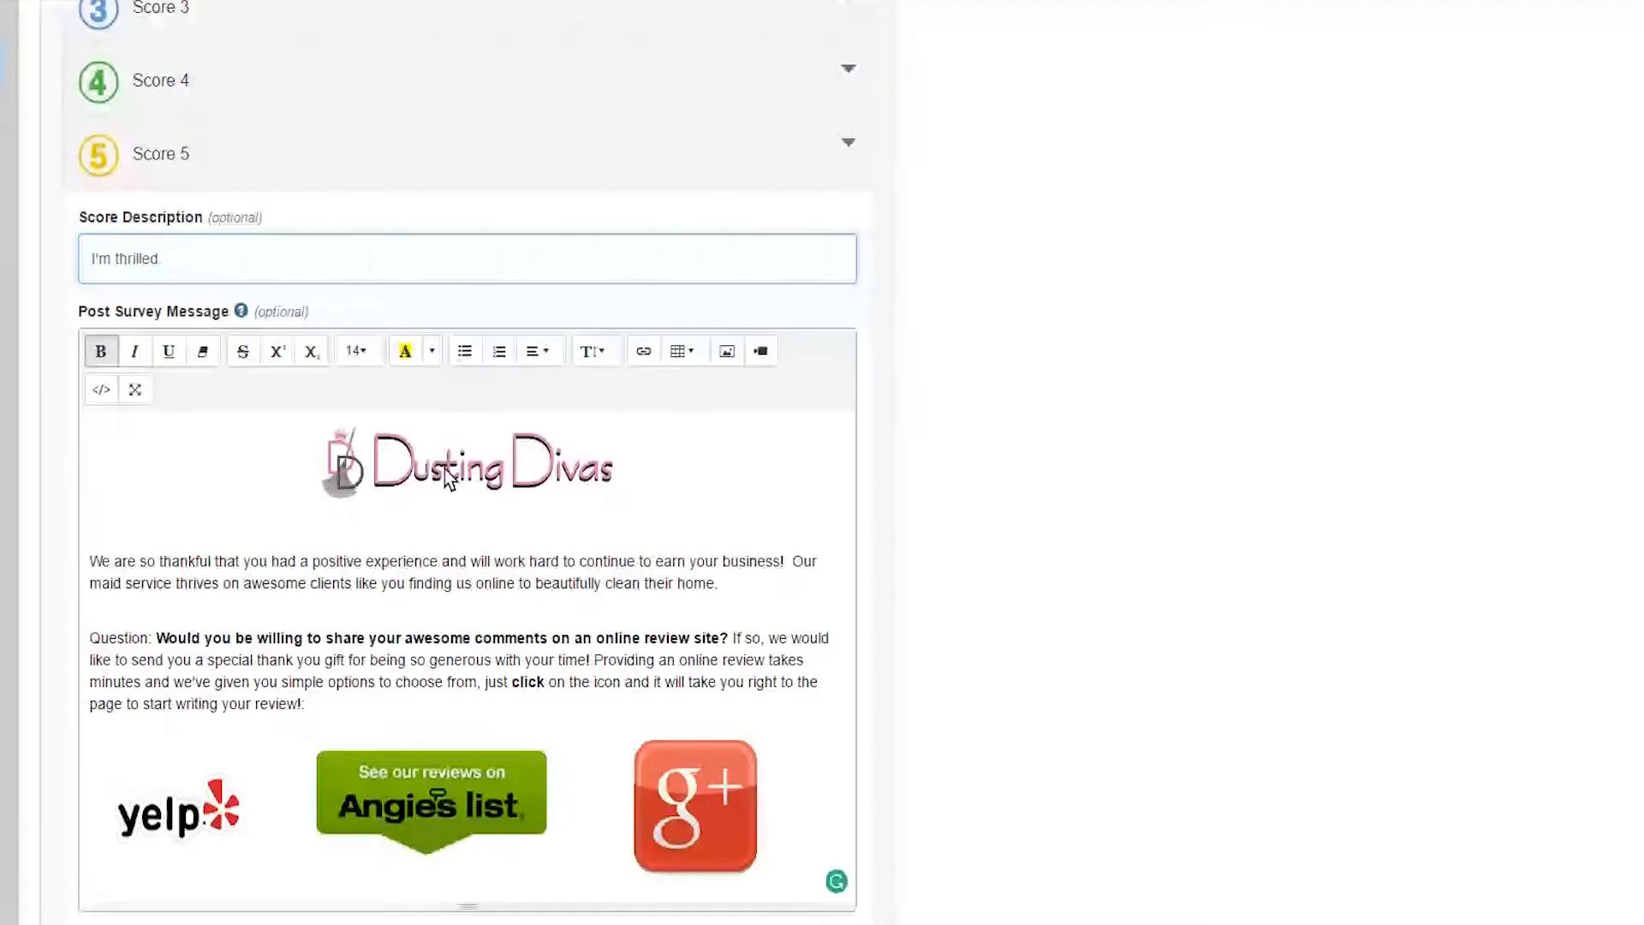
pyautogui.scroll(-3, 445, 476)
pyautogui.scroll(-2, 438, 446)
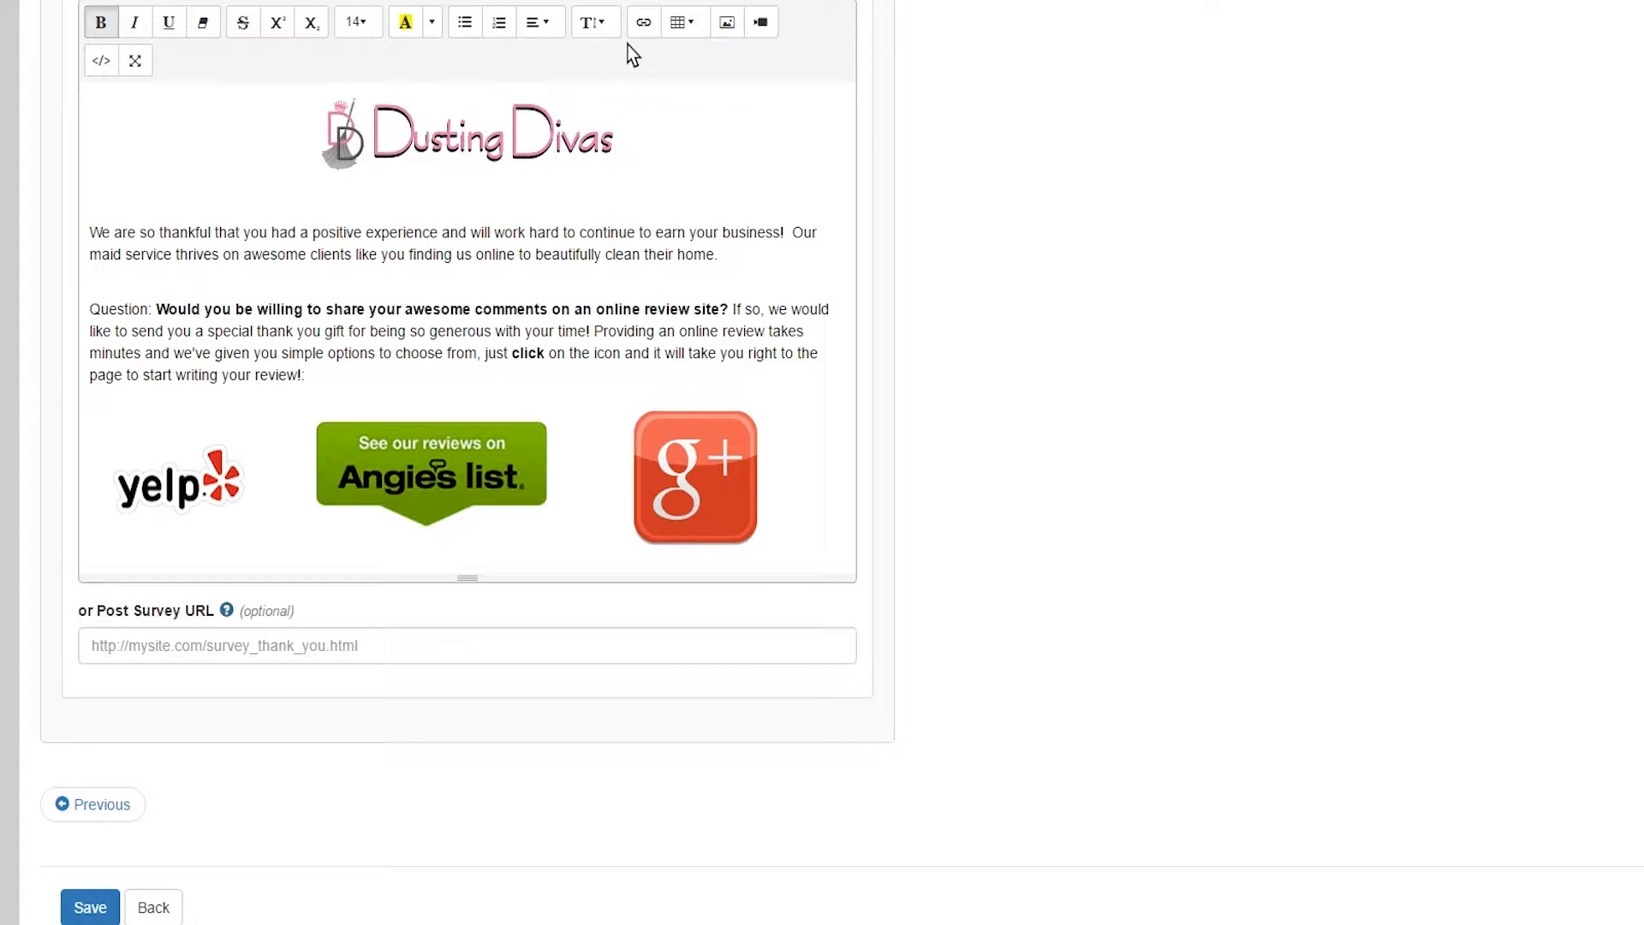
pyautogui.click(643, 23)
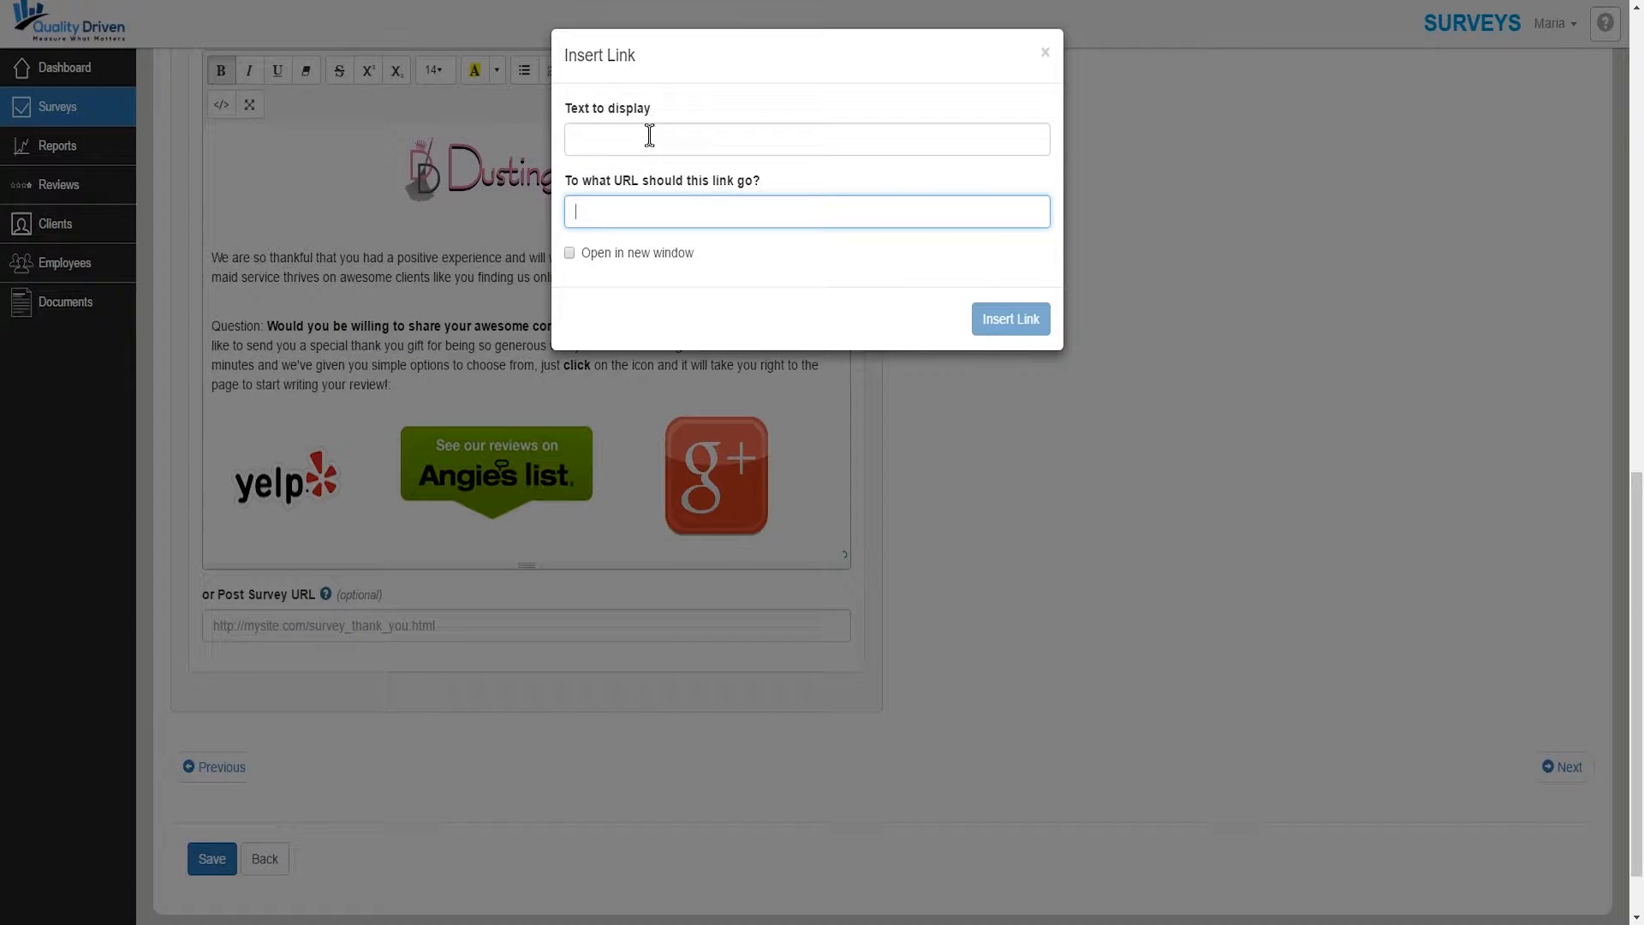
# - Enter 'Click here' as link display text, then close the Insert Link dialog without inserting
pyautogui.click(649, 136)
pyautogui.write('Clikc')
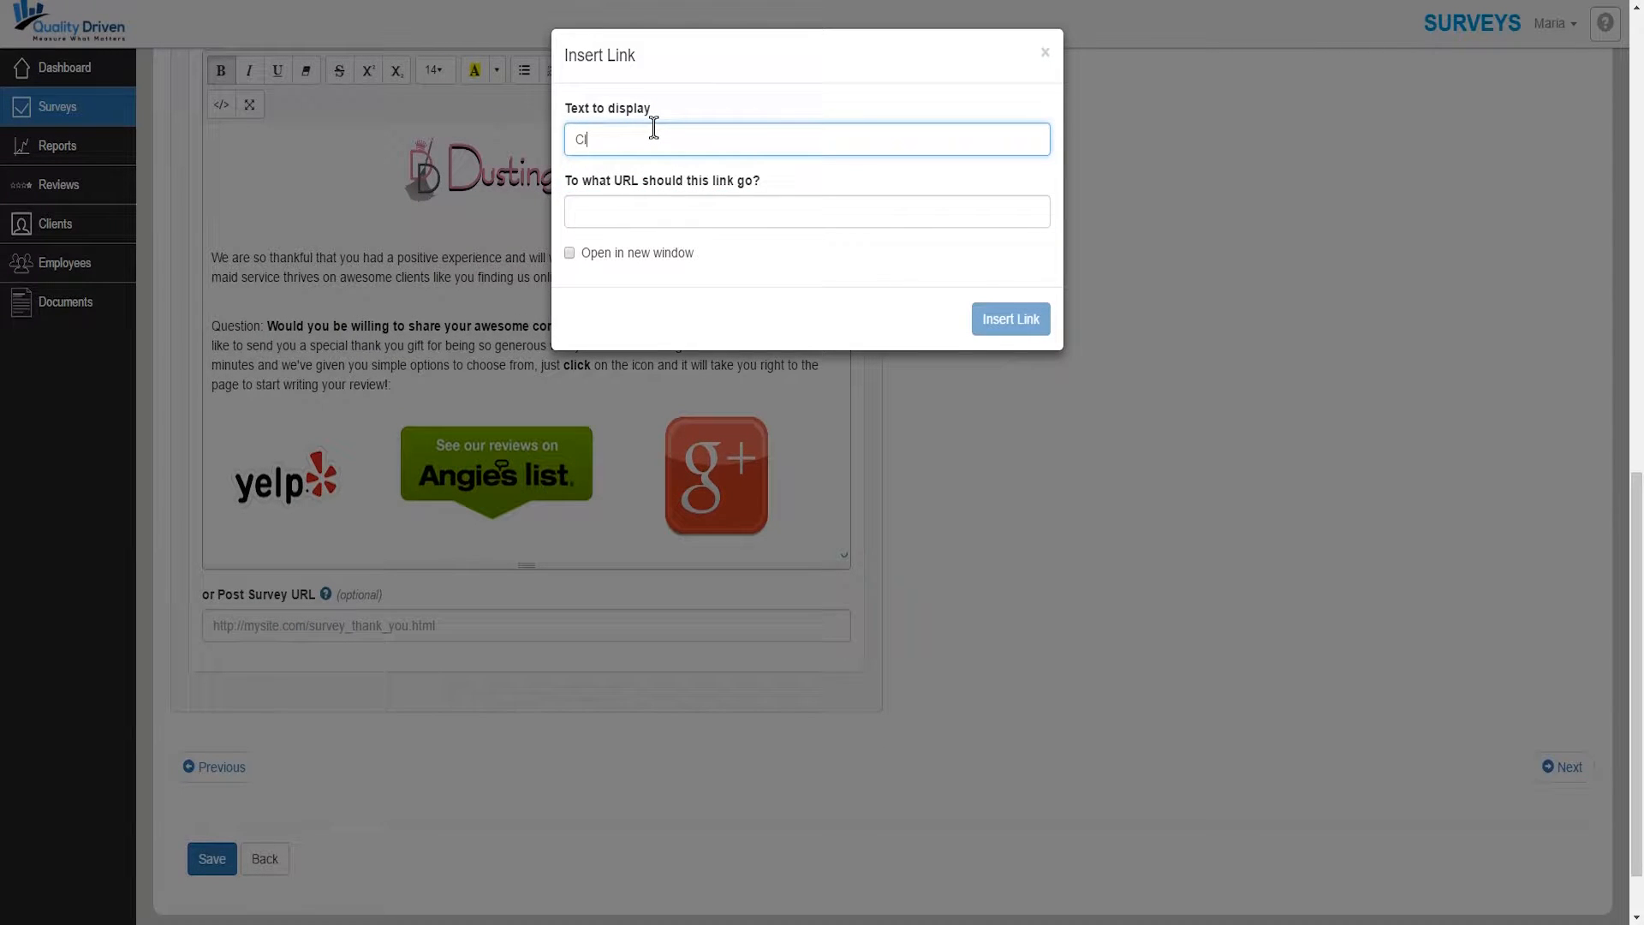
pyautogui.press('BackSpace')
pyautogui.press('BackSpace')
pyautogui.write('ck here')
pyautogui.click(1045, 54)
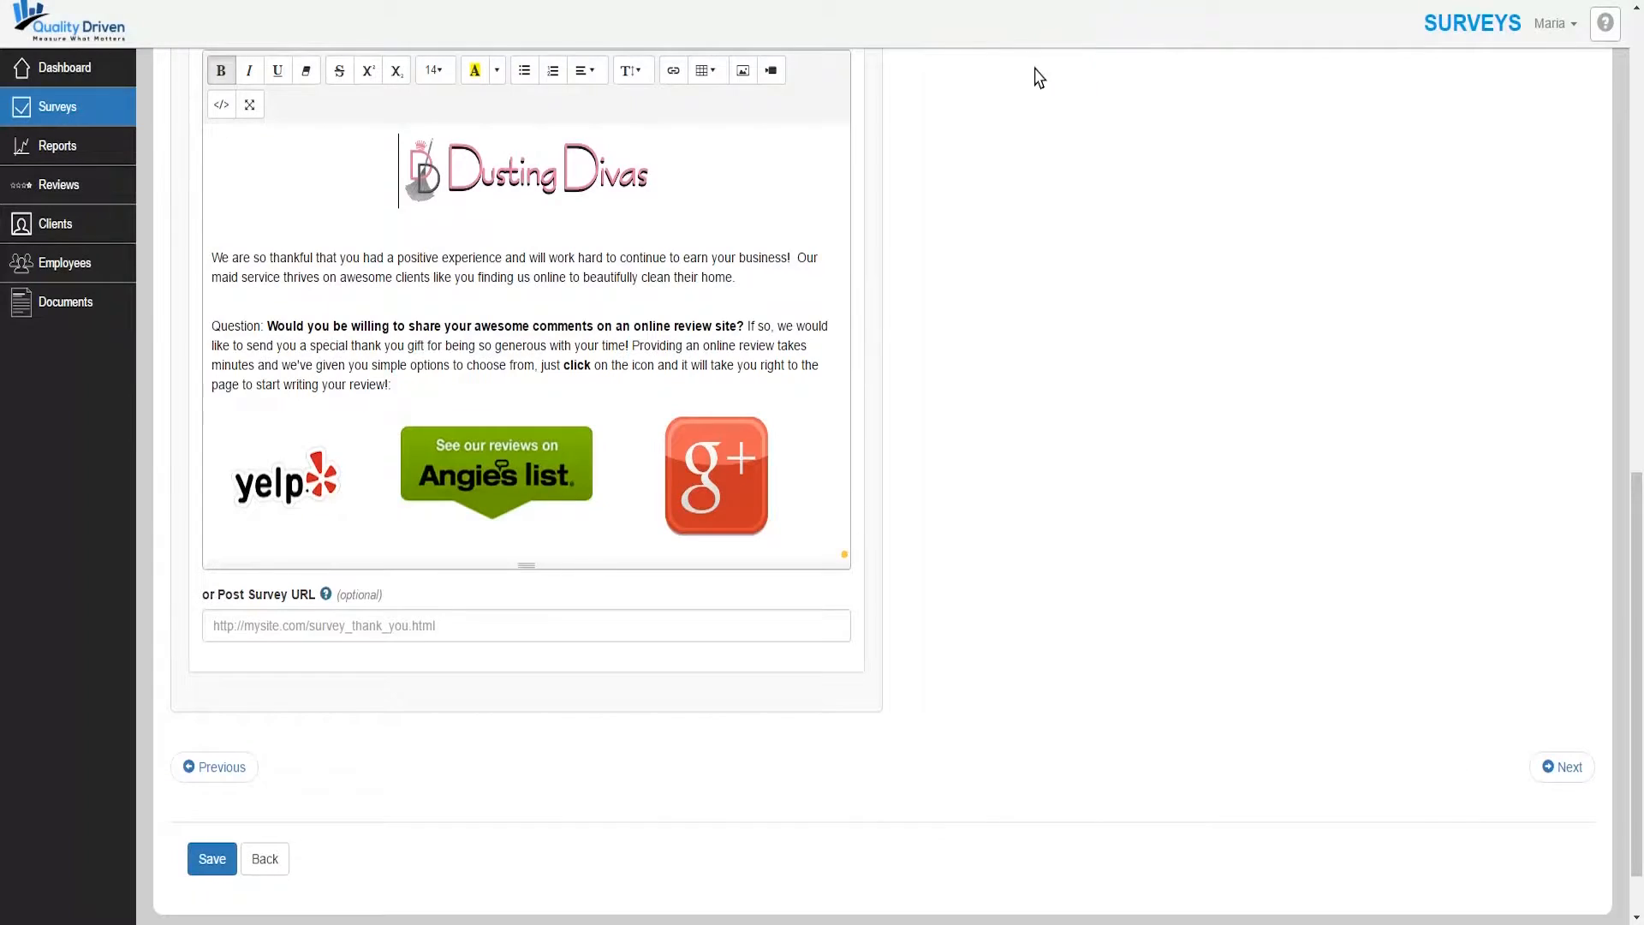
pyautogui.scroll(-1, 622, 426)
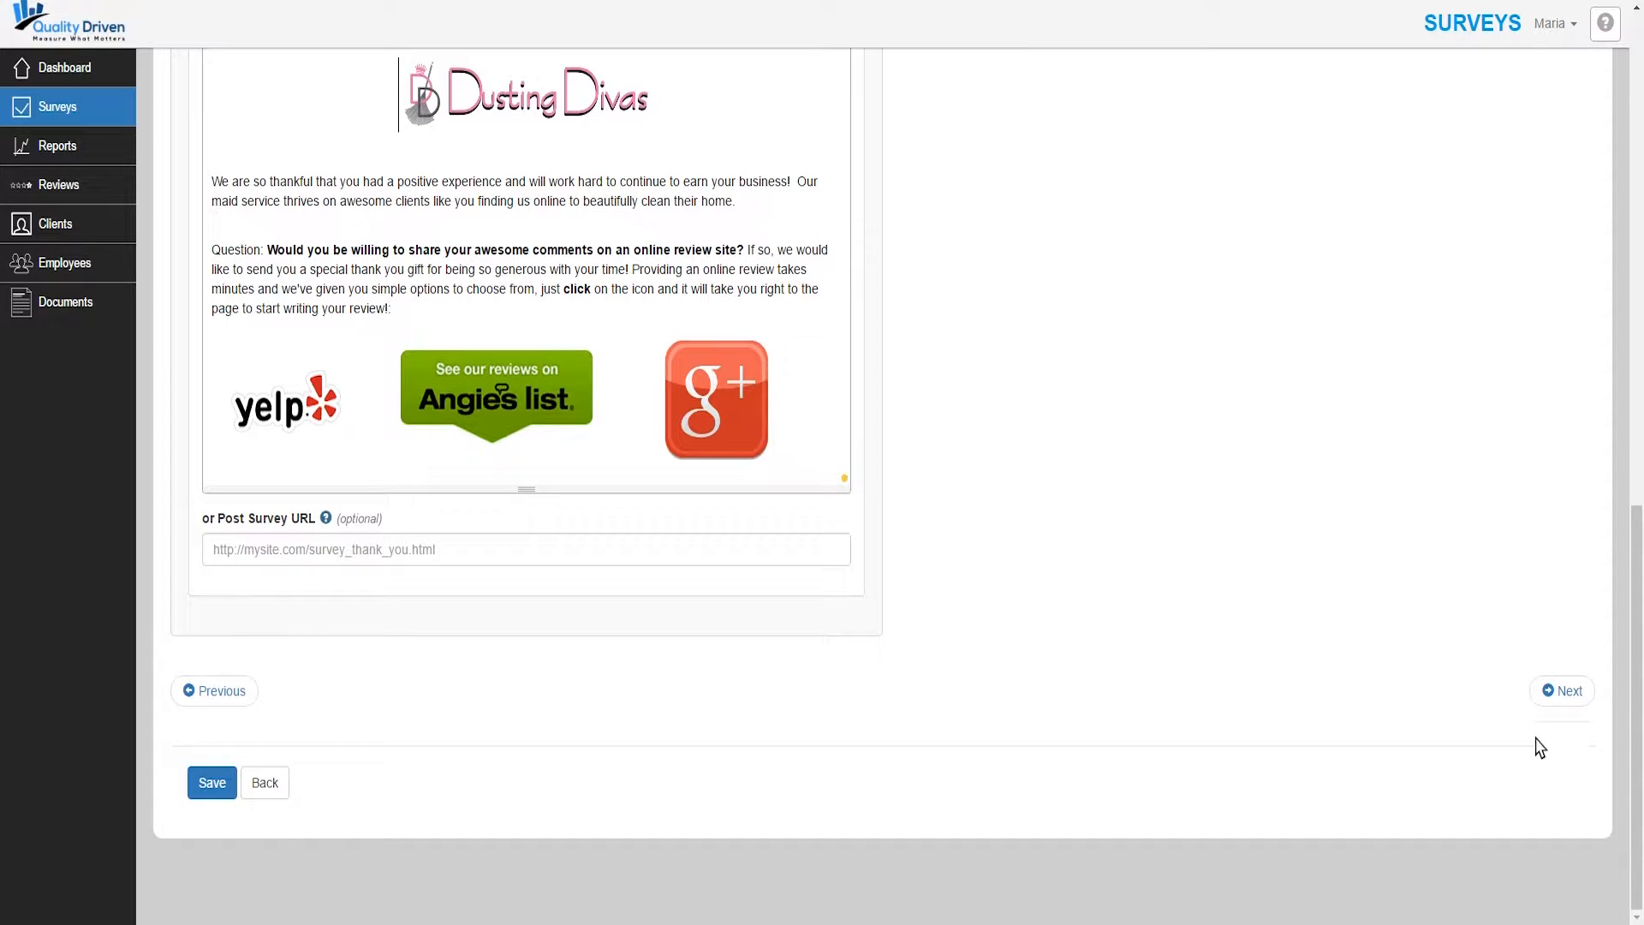
# - Advance to the Email tab and review the reply-to email address
pyautogui.click(1568, 693)
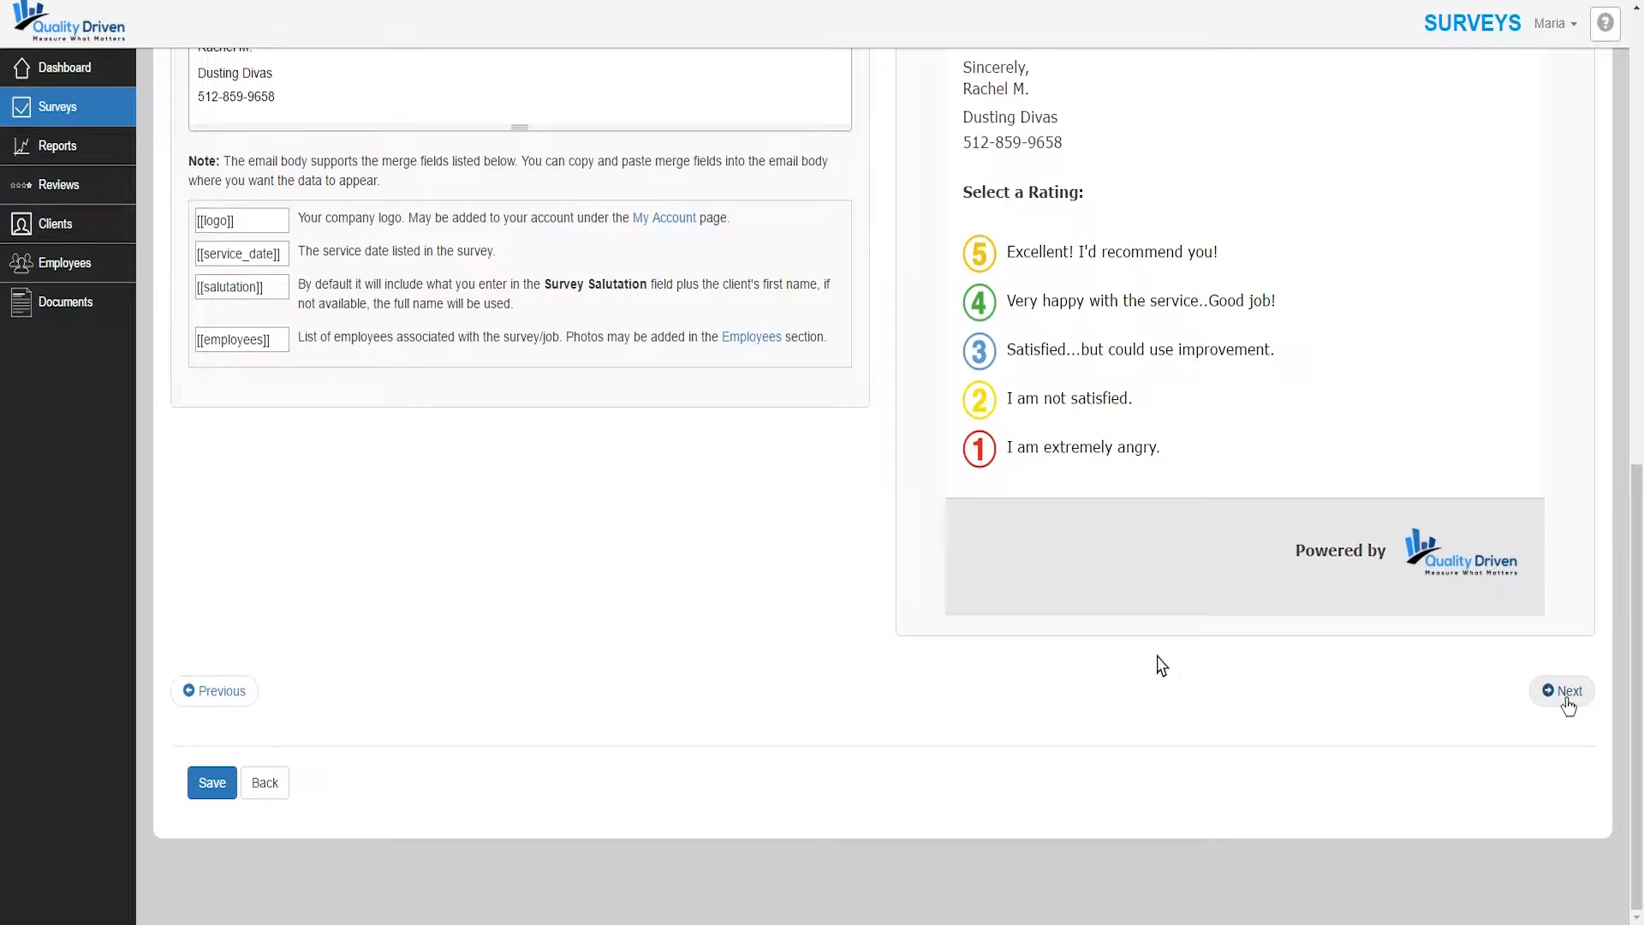
pyautogui.scroll(8, 514, 587)
pyautogui.scroll(3, 335, 483)
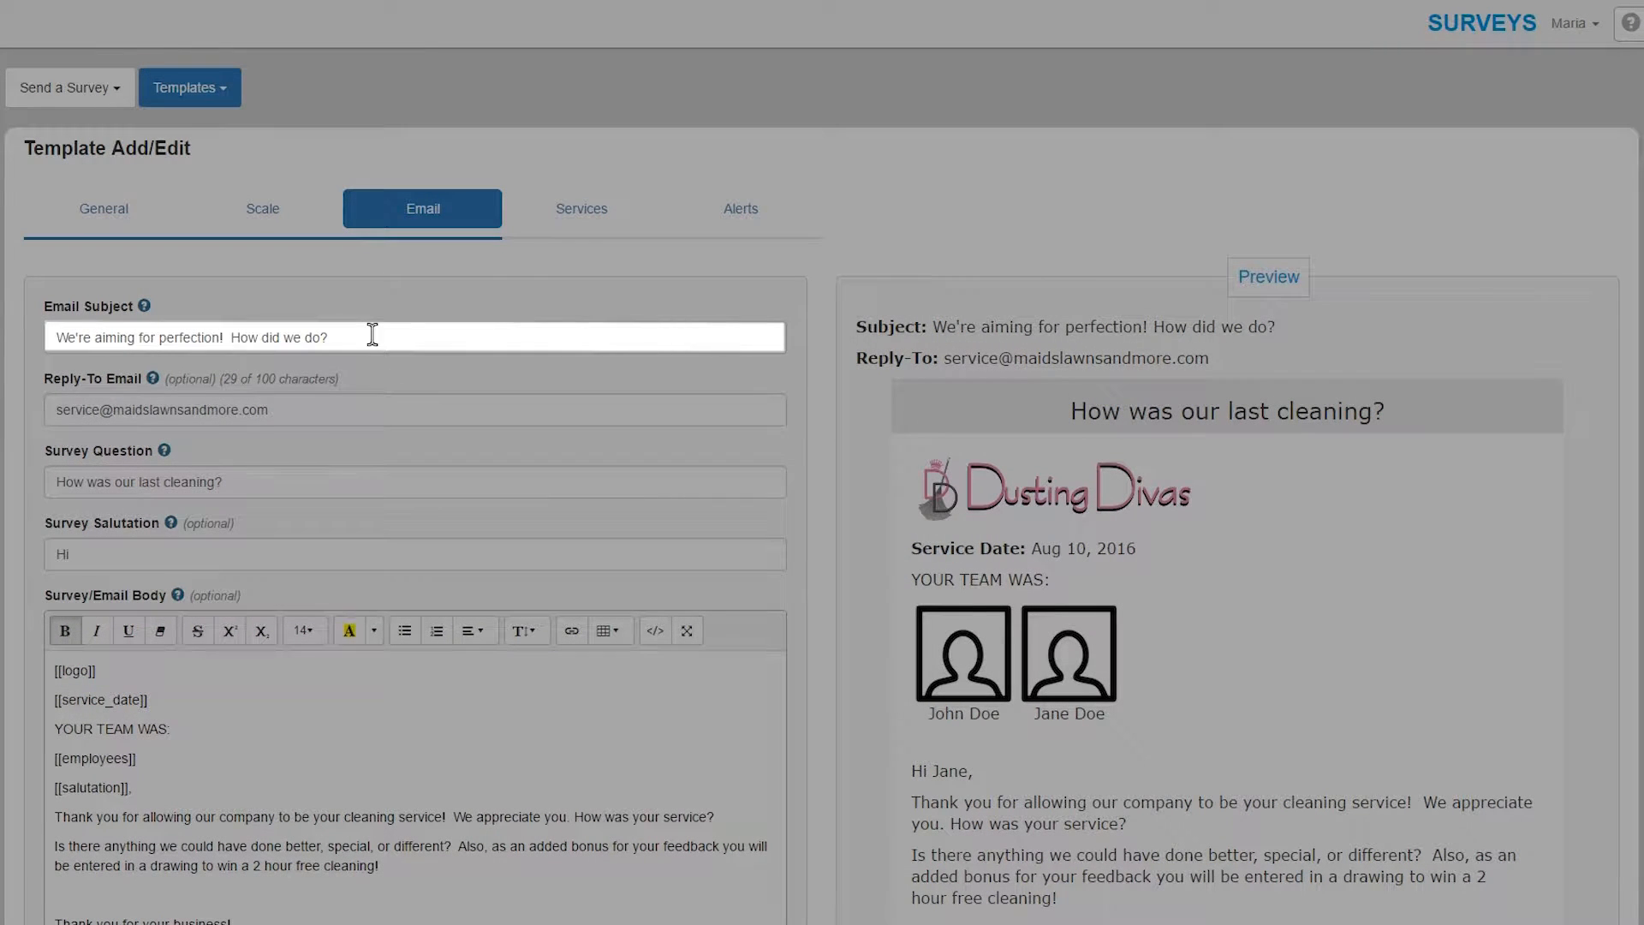
pyautogui.scroll(-1, 385, 437)
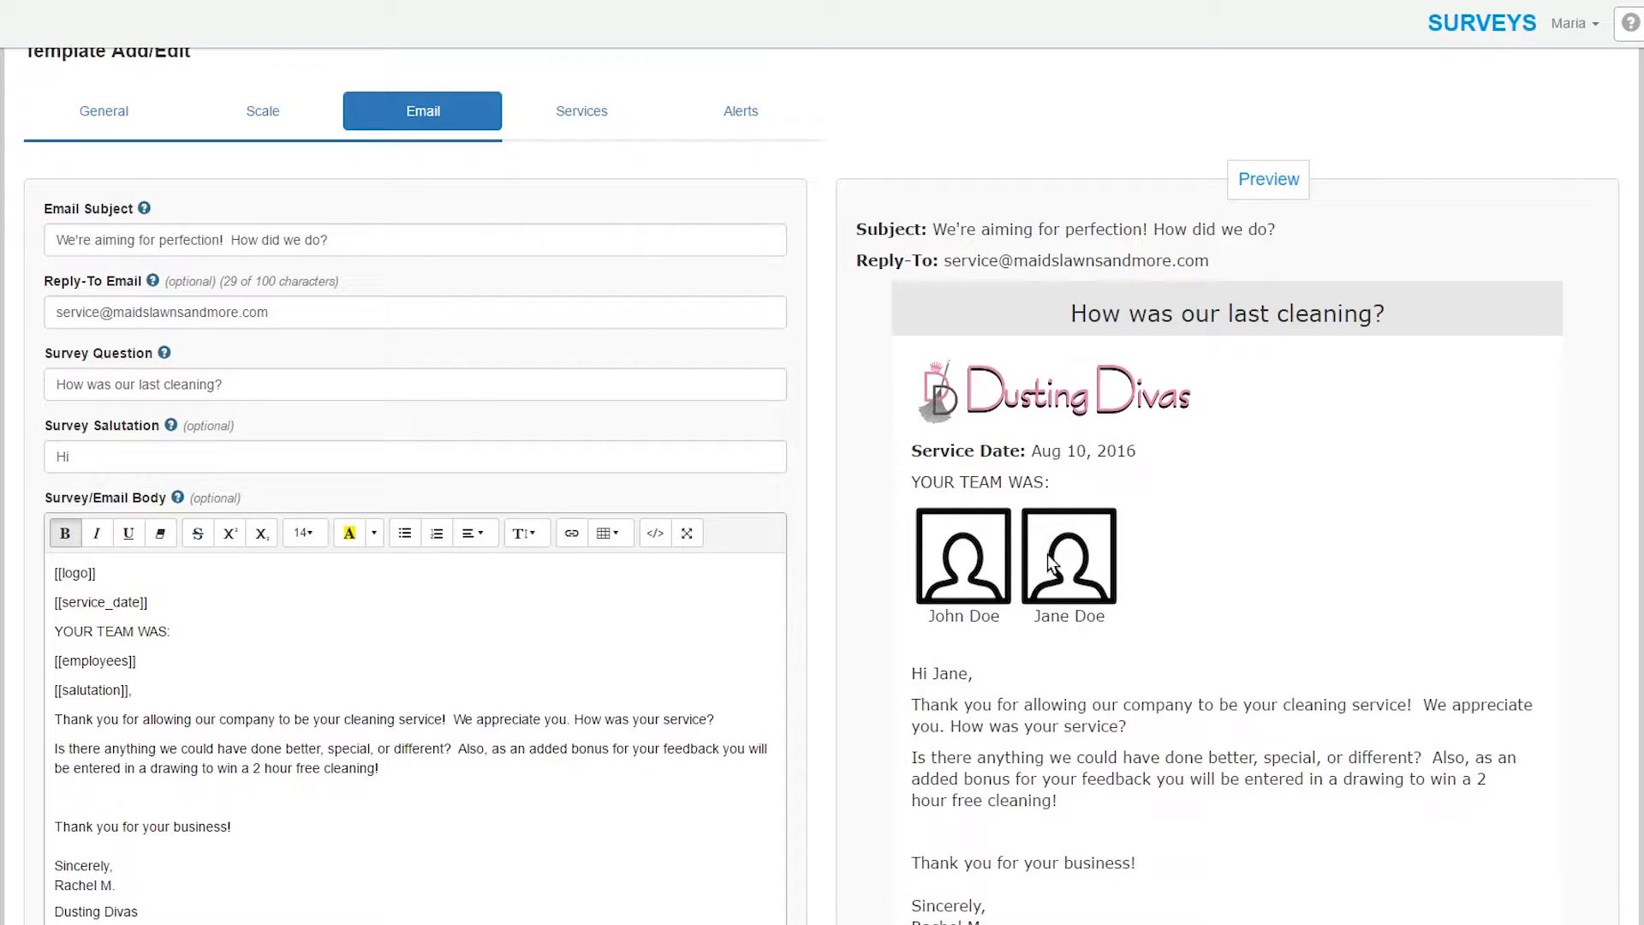
pyautogui.scroll(-7, 1102, 572)
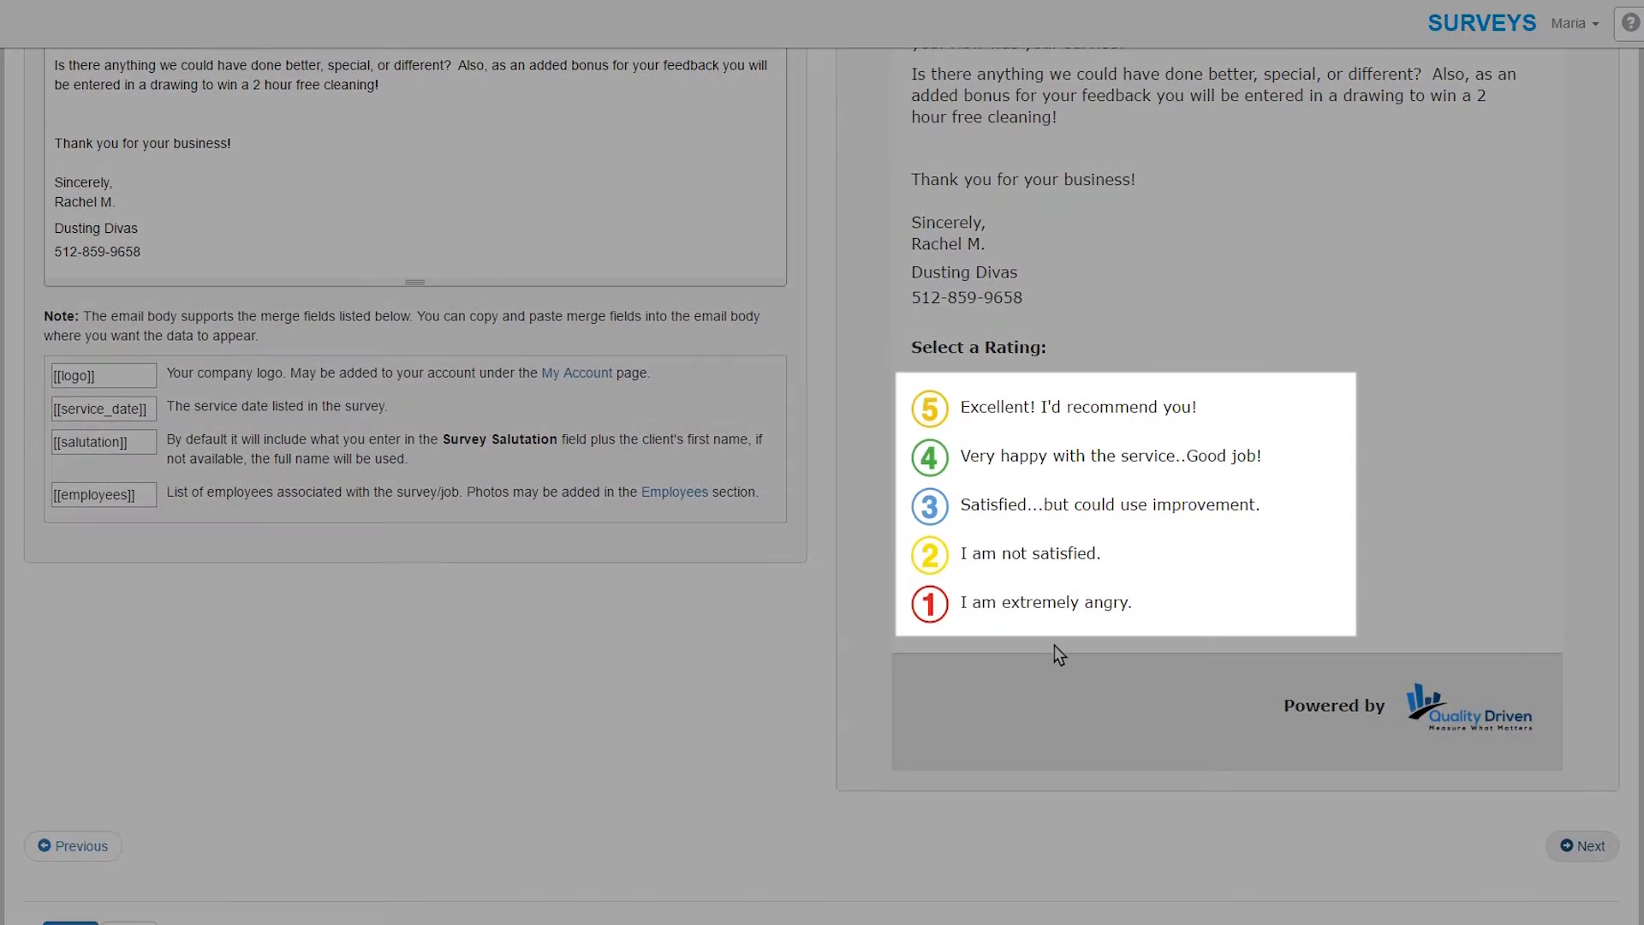
pyautogui.scroll(8, 1048, 624)
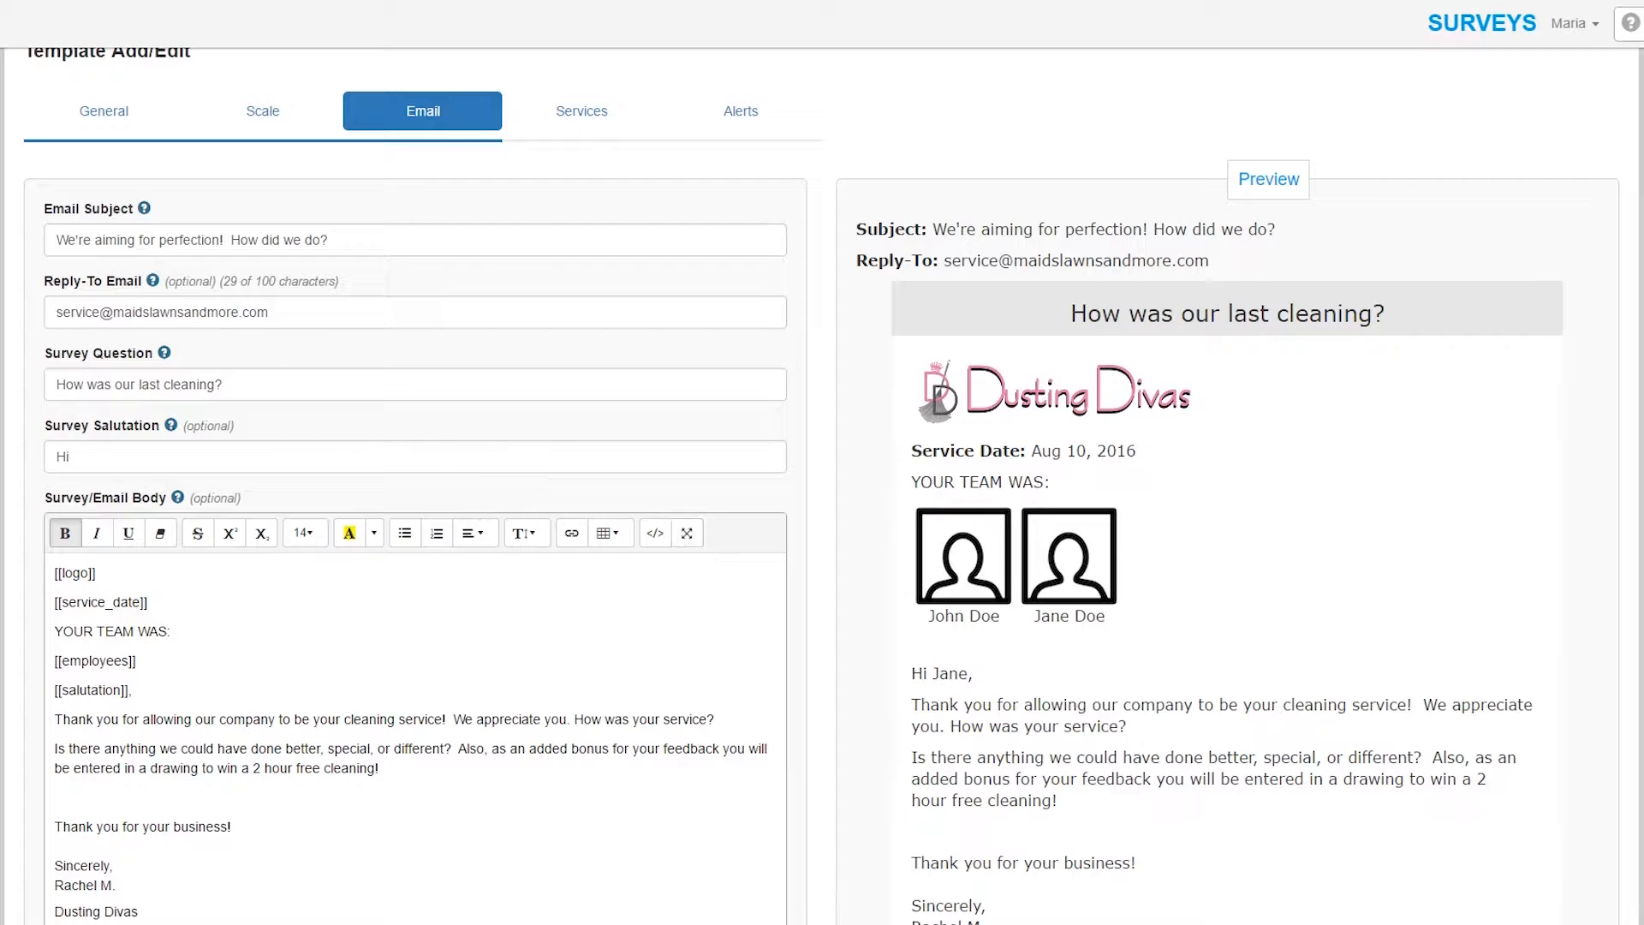
pyautogui.click(280, 313)
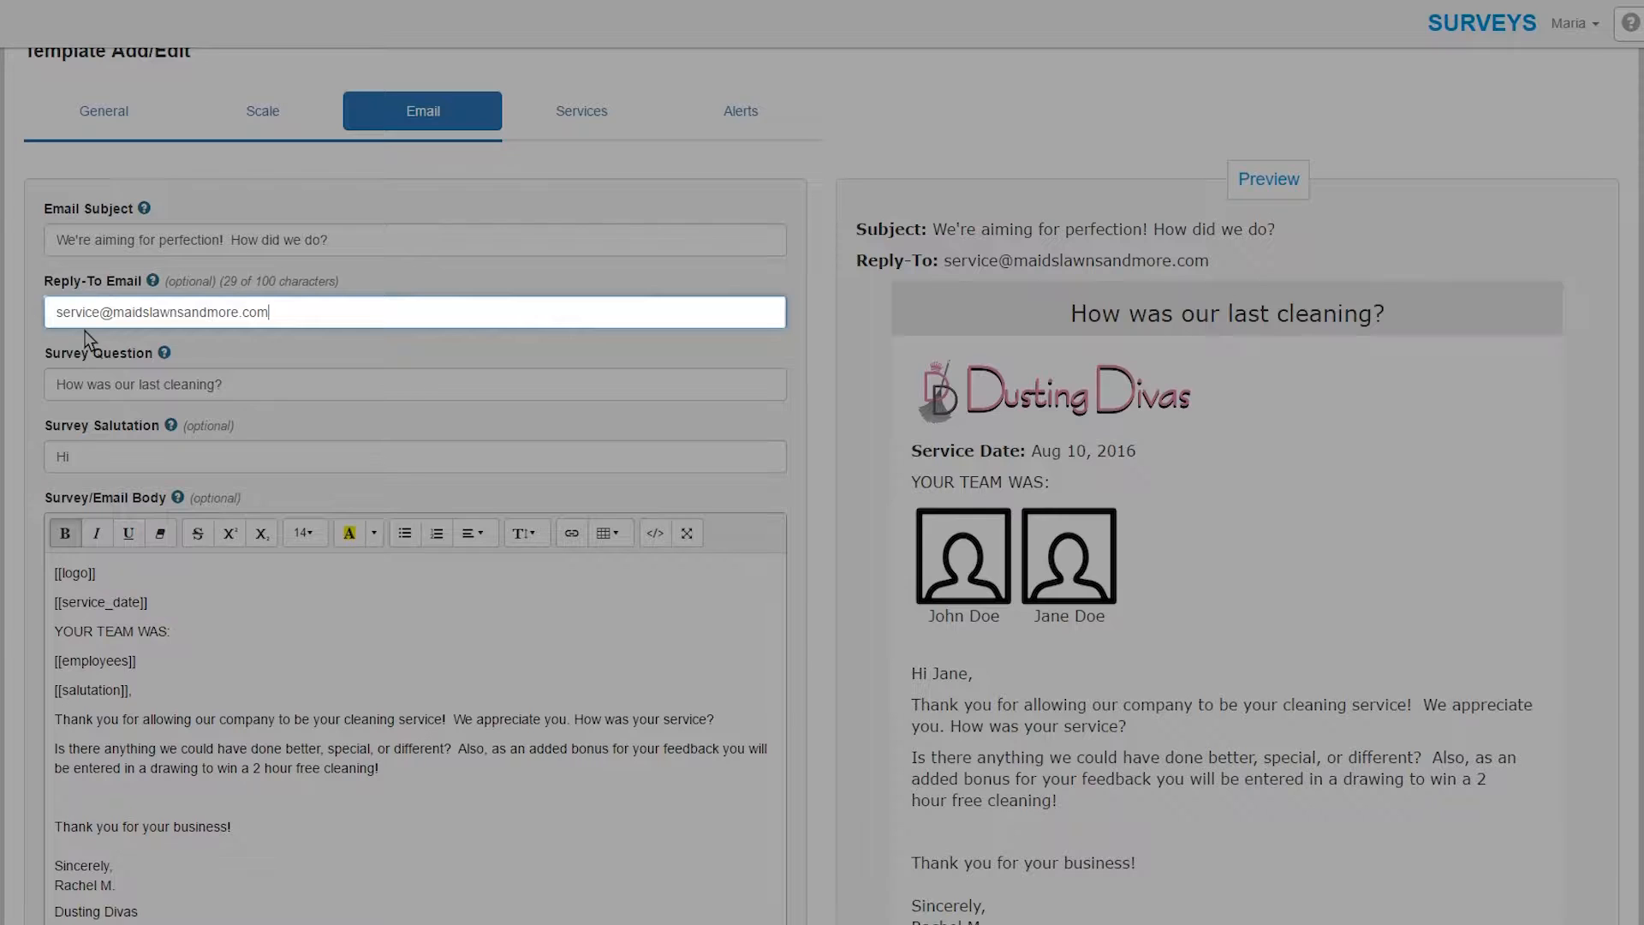
pyautogui.scroll(-1, 166, 485)
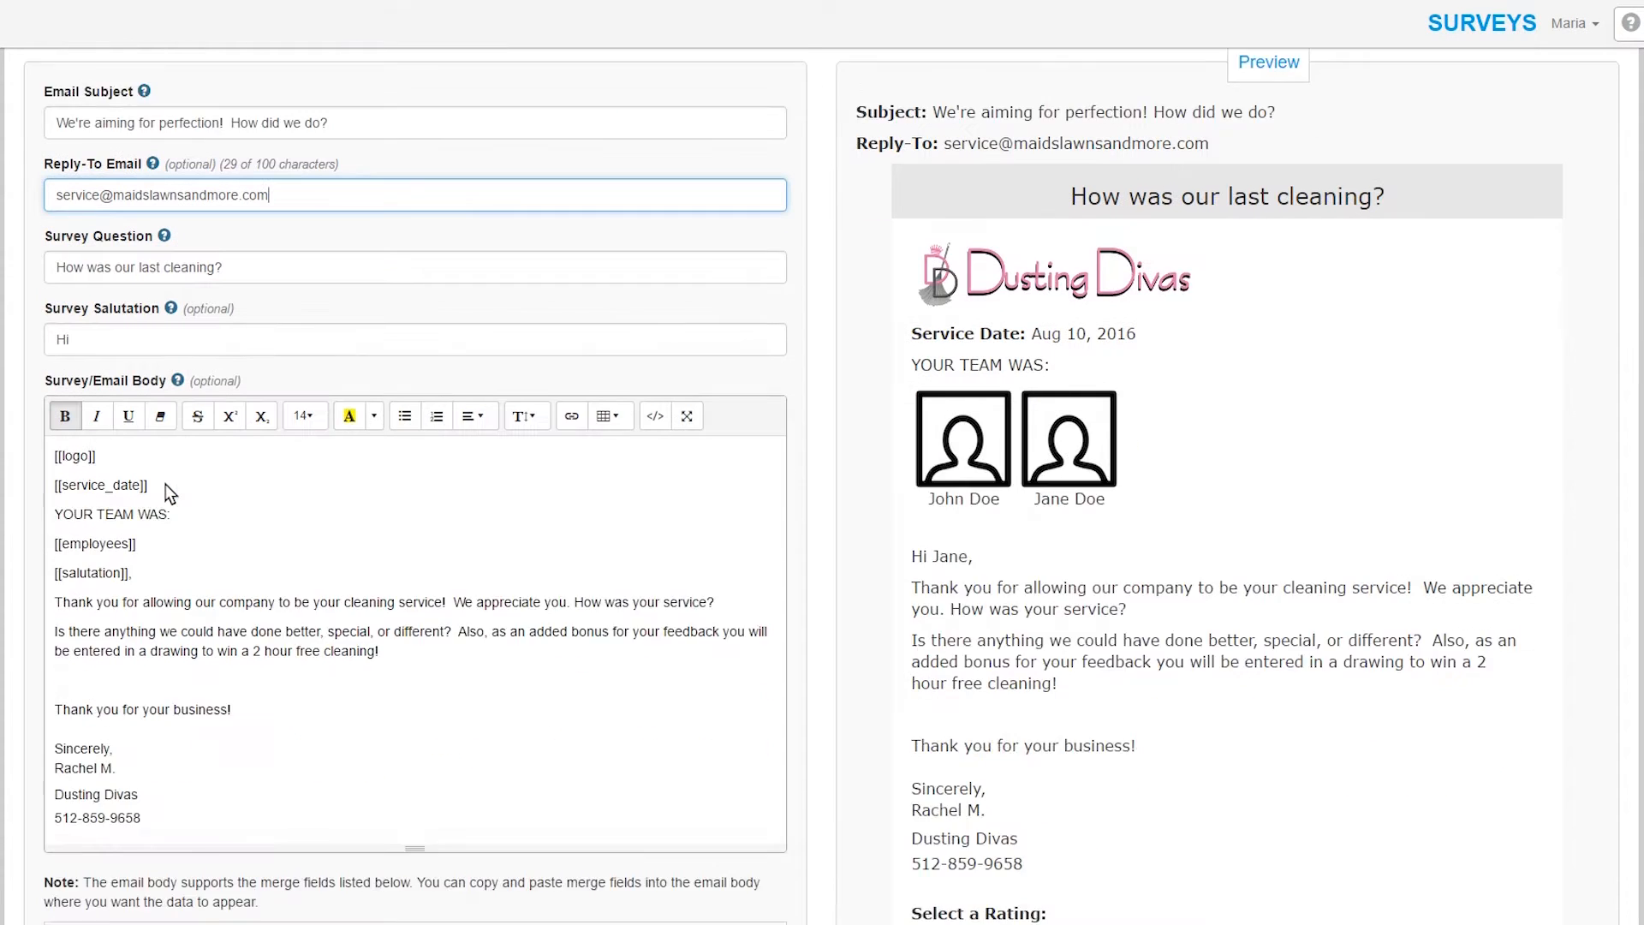
pyautogui.scroll(-1, 166, 484)
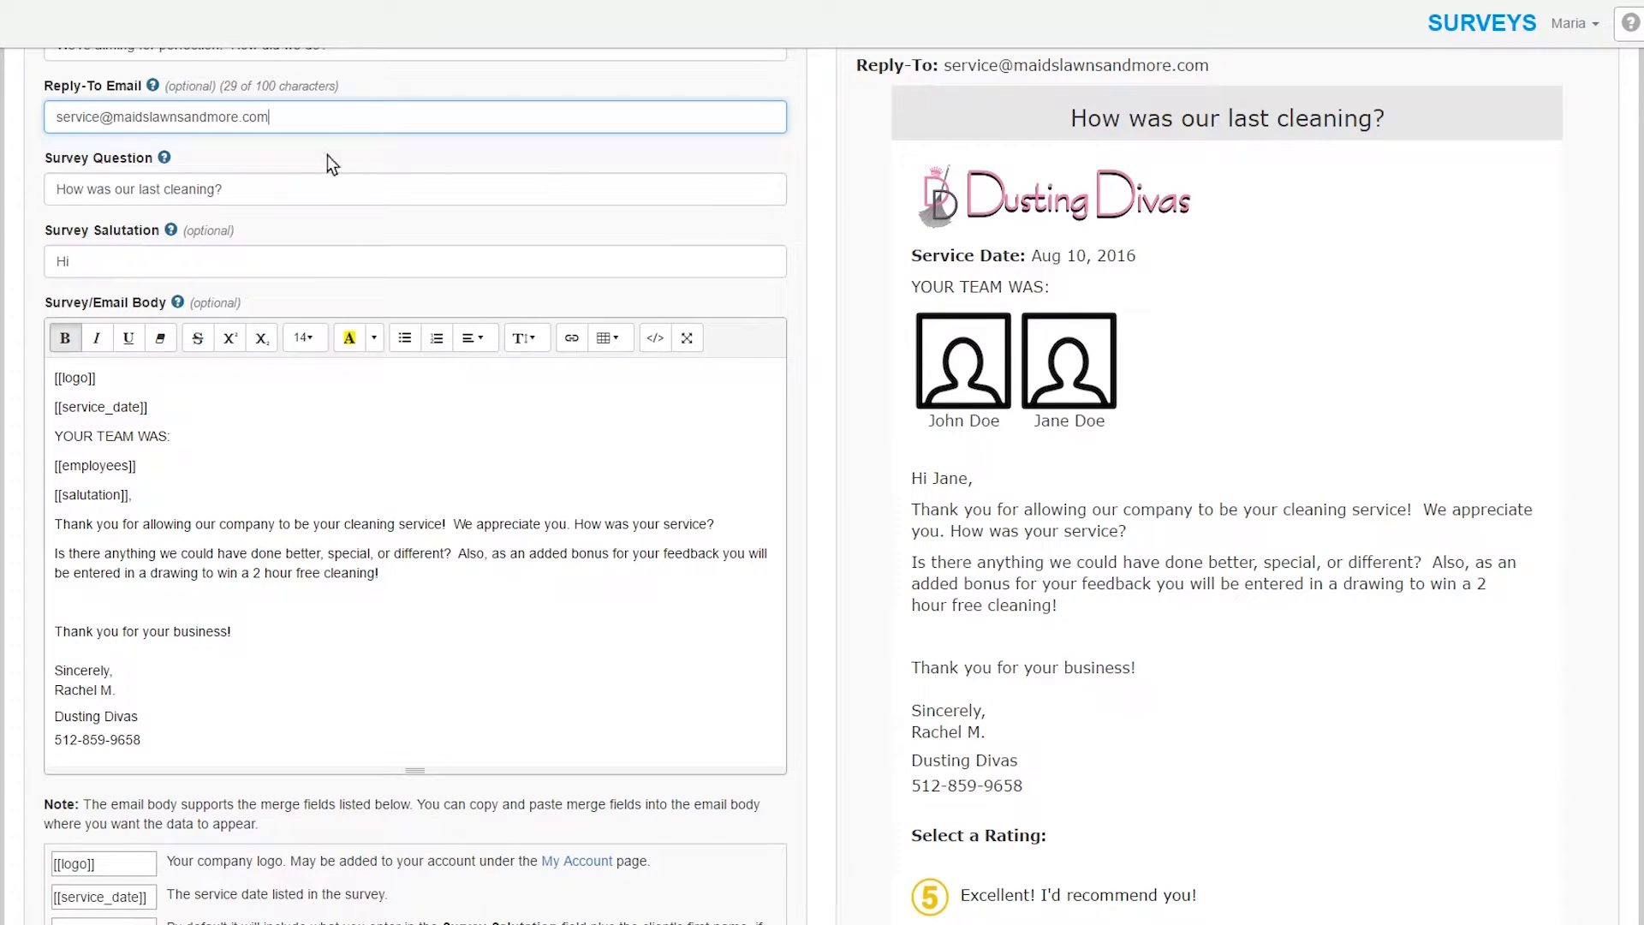
# - Change the survey question to 'Rate our customer service' and the salutation to 'Dear'
pyautogui.moveTo(273, 177); pyautogui.dragTo(11, 184)
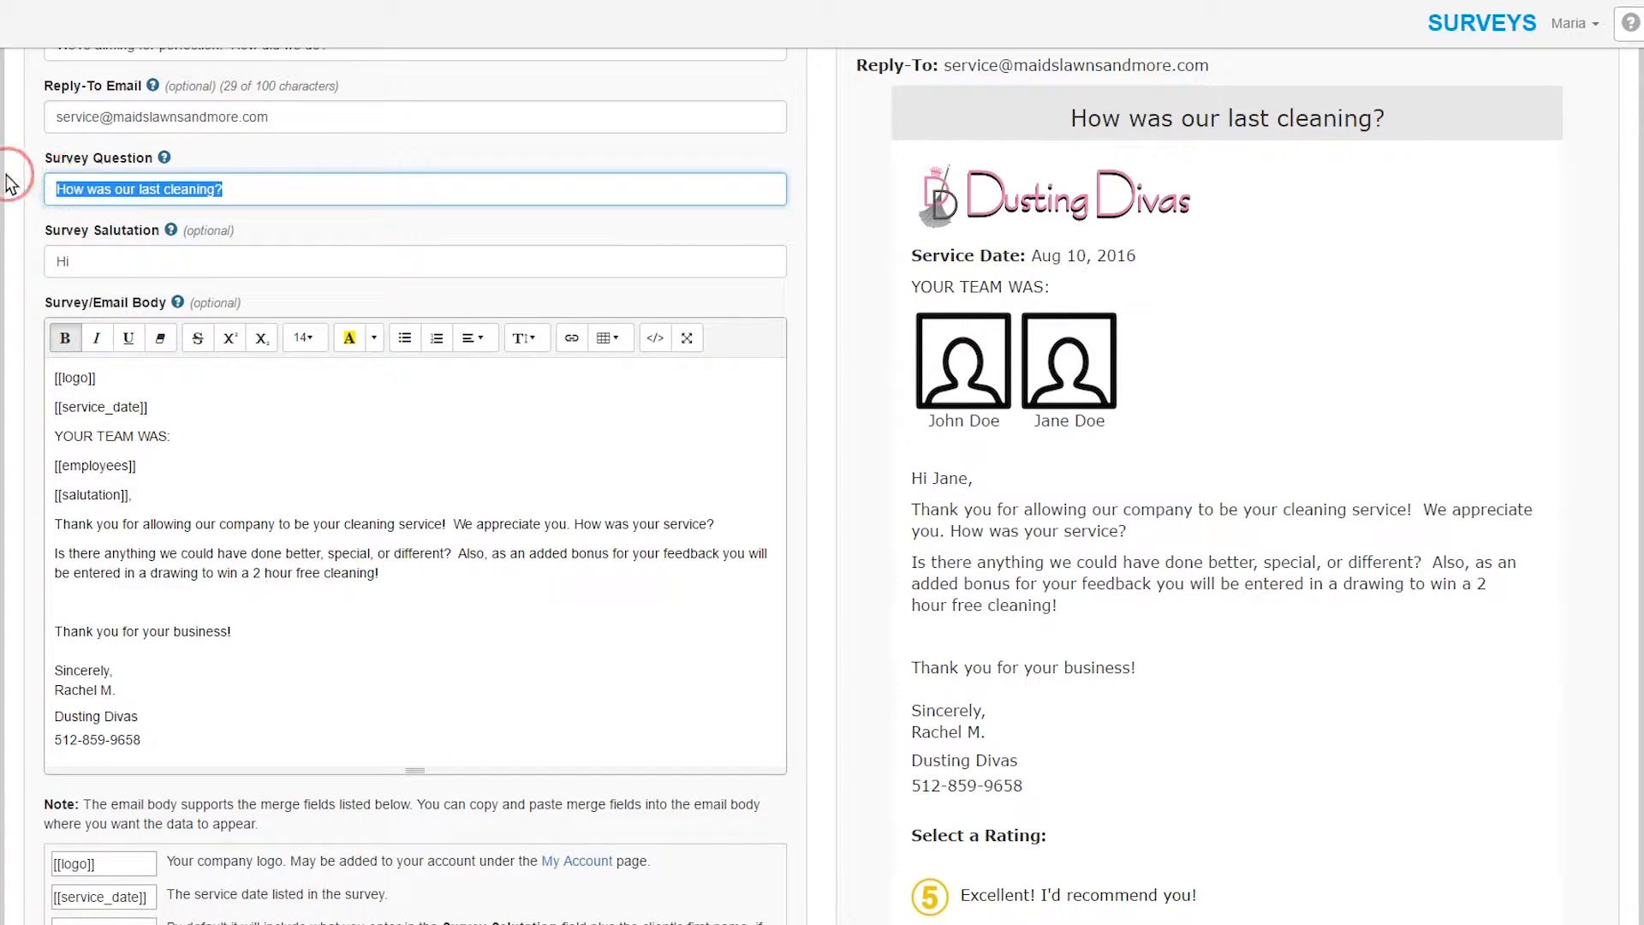
pyautogui.write('R')
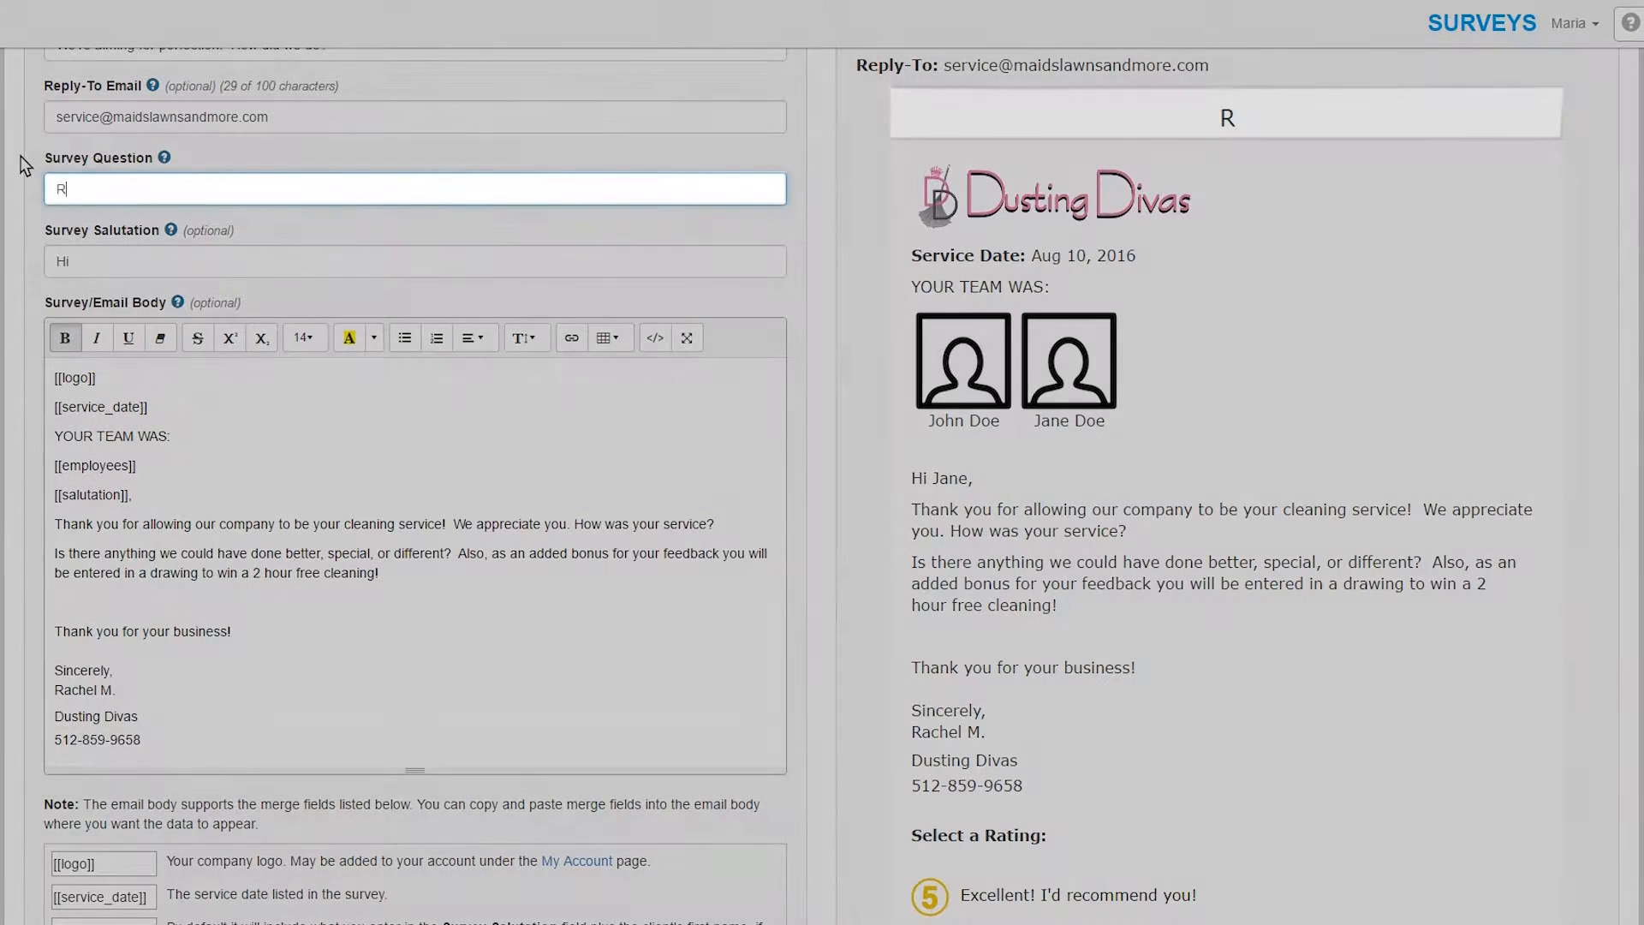
pyautogui.write('ate our customer servi')
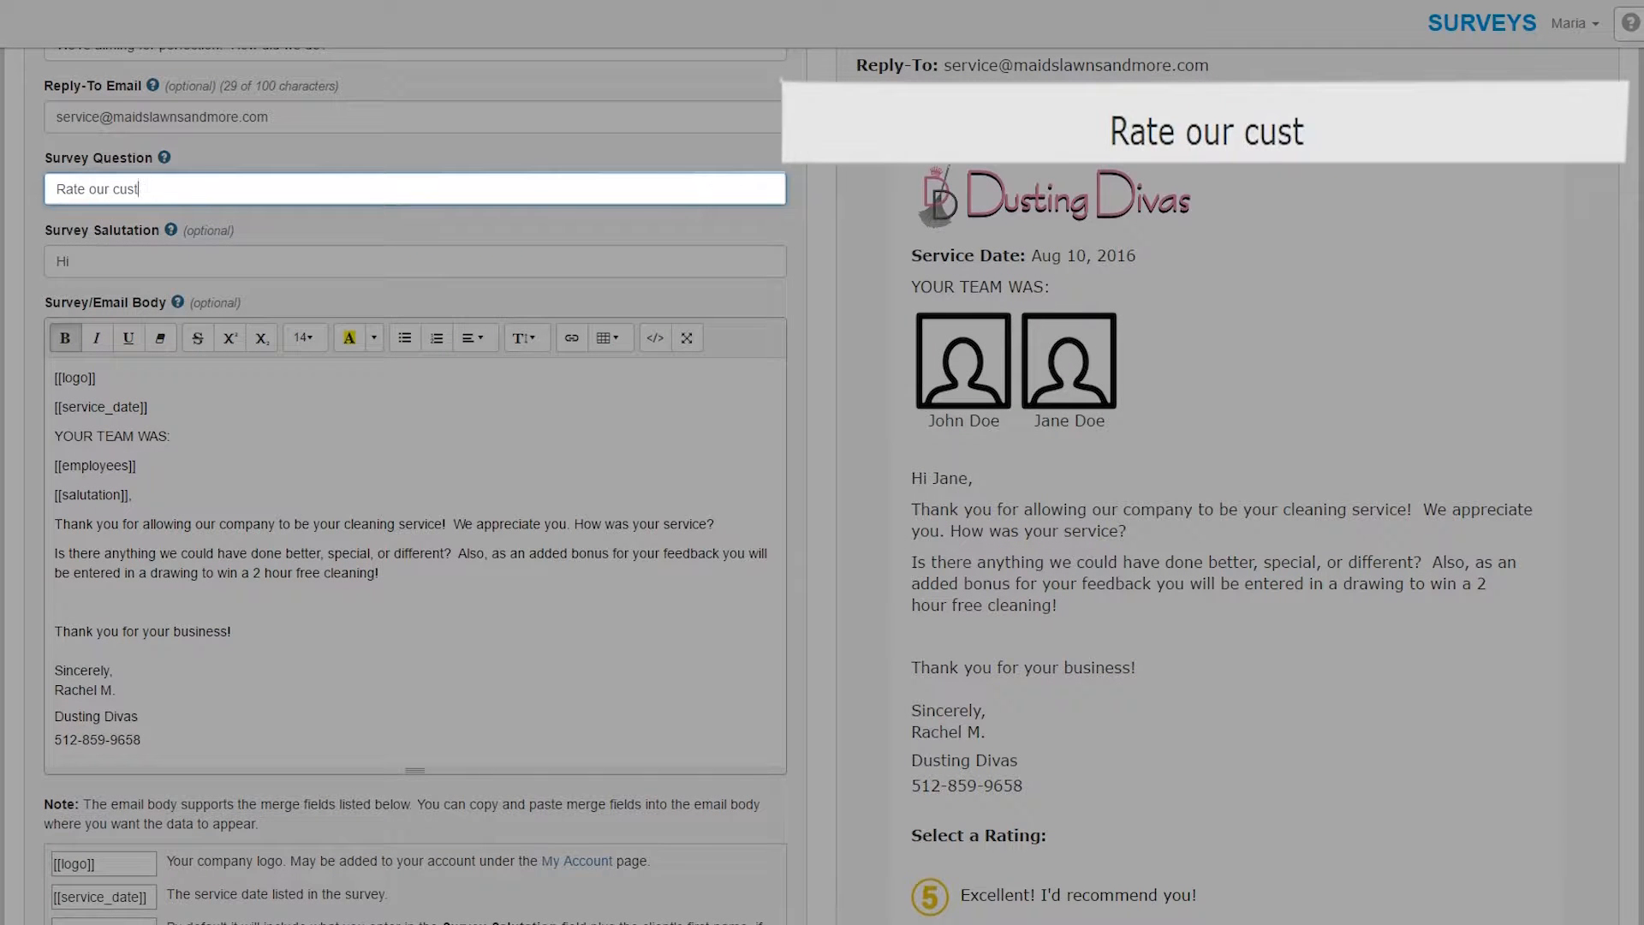
pyautogui.write('ce')
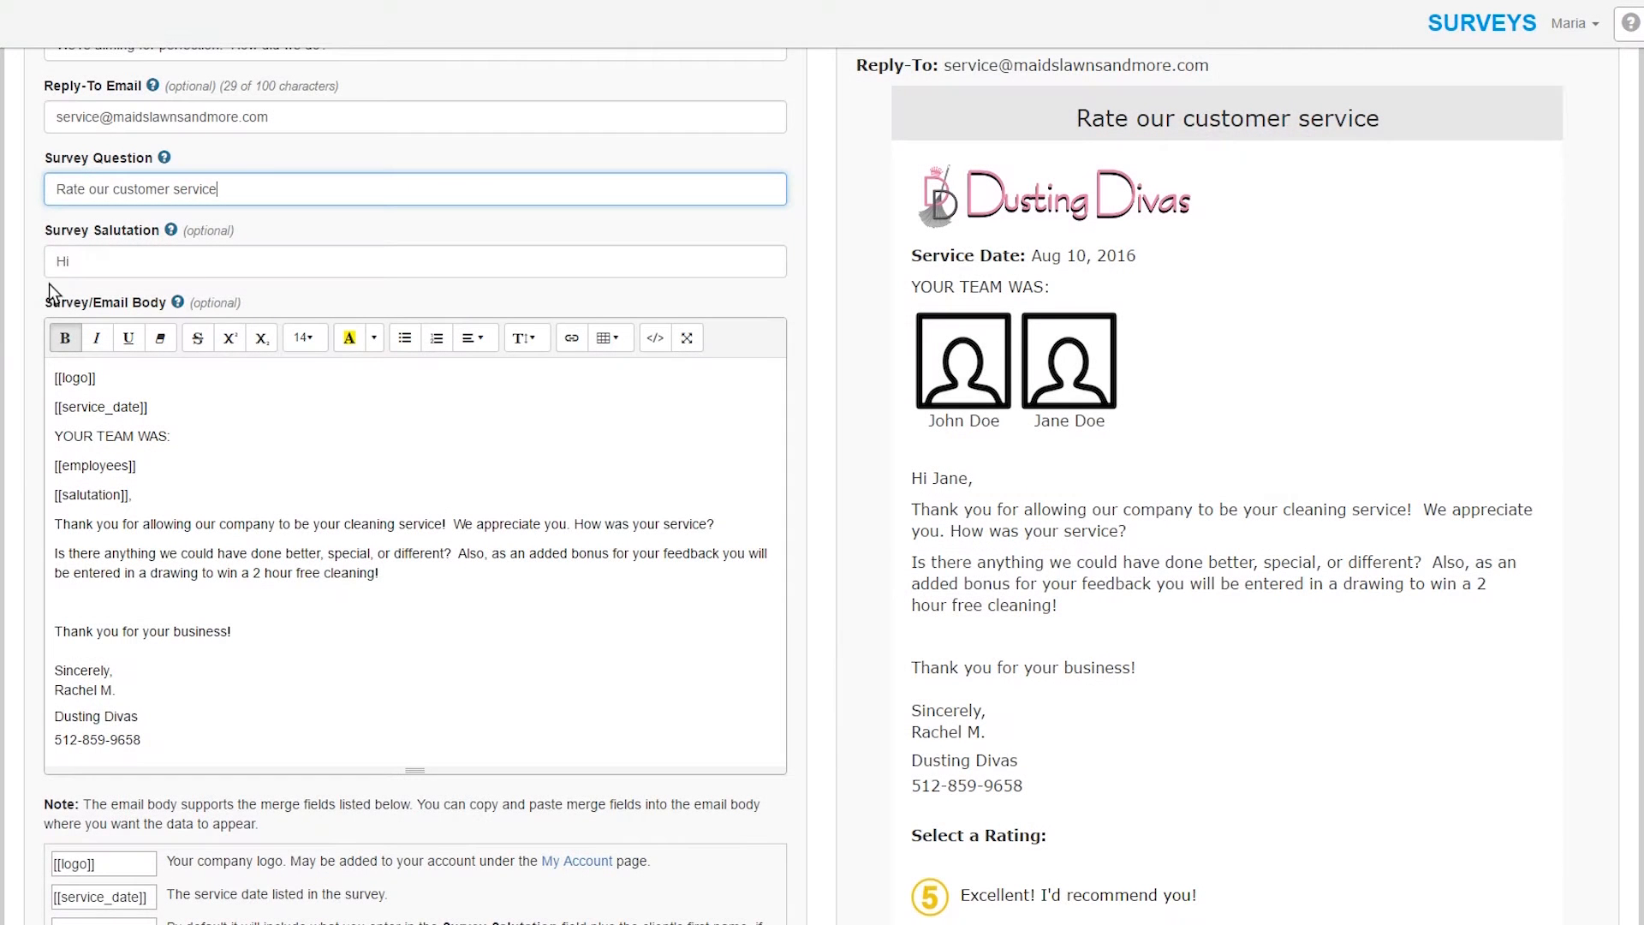
pyautogui.click(64, 267)
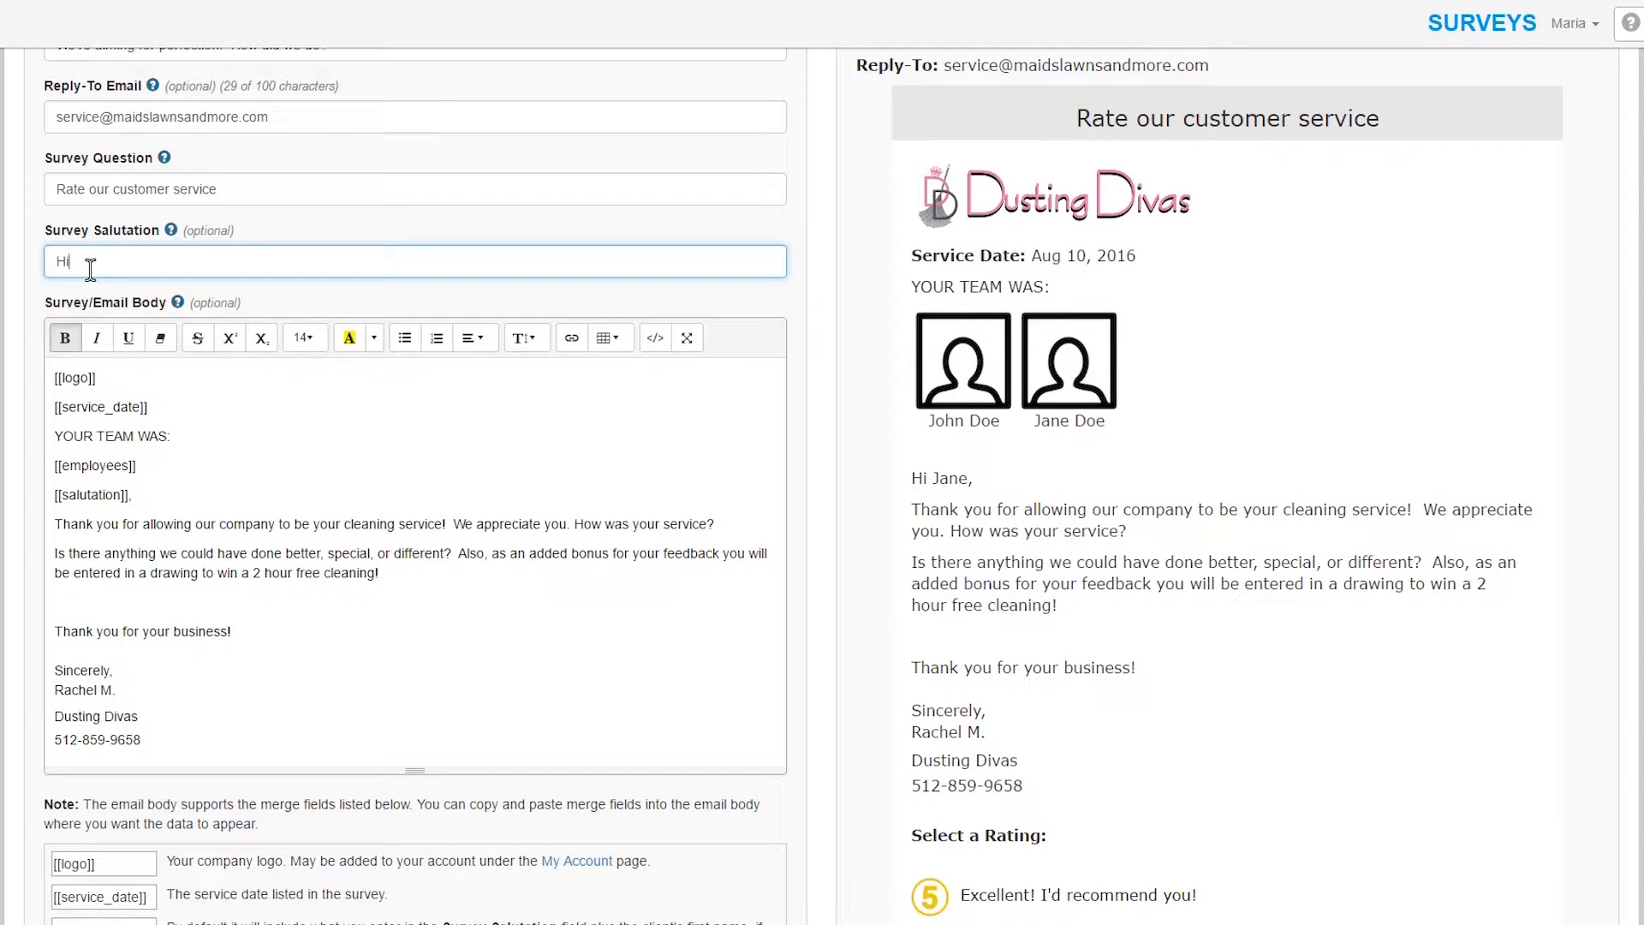
pyautogui.press('BackSpace')
pyautogui.press('BackSpace')
pyautogui.write('Dar')
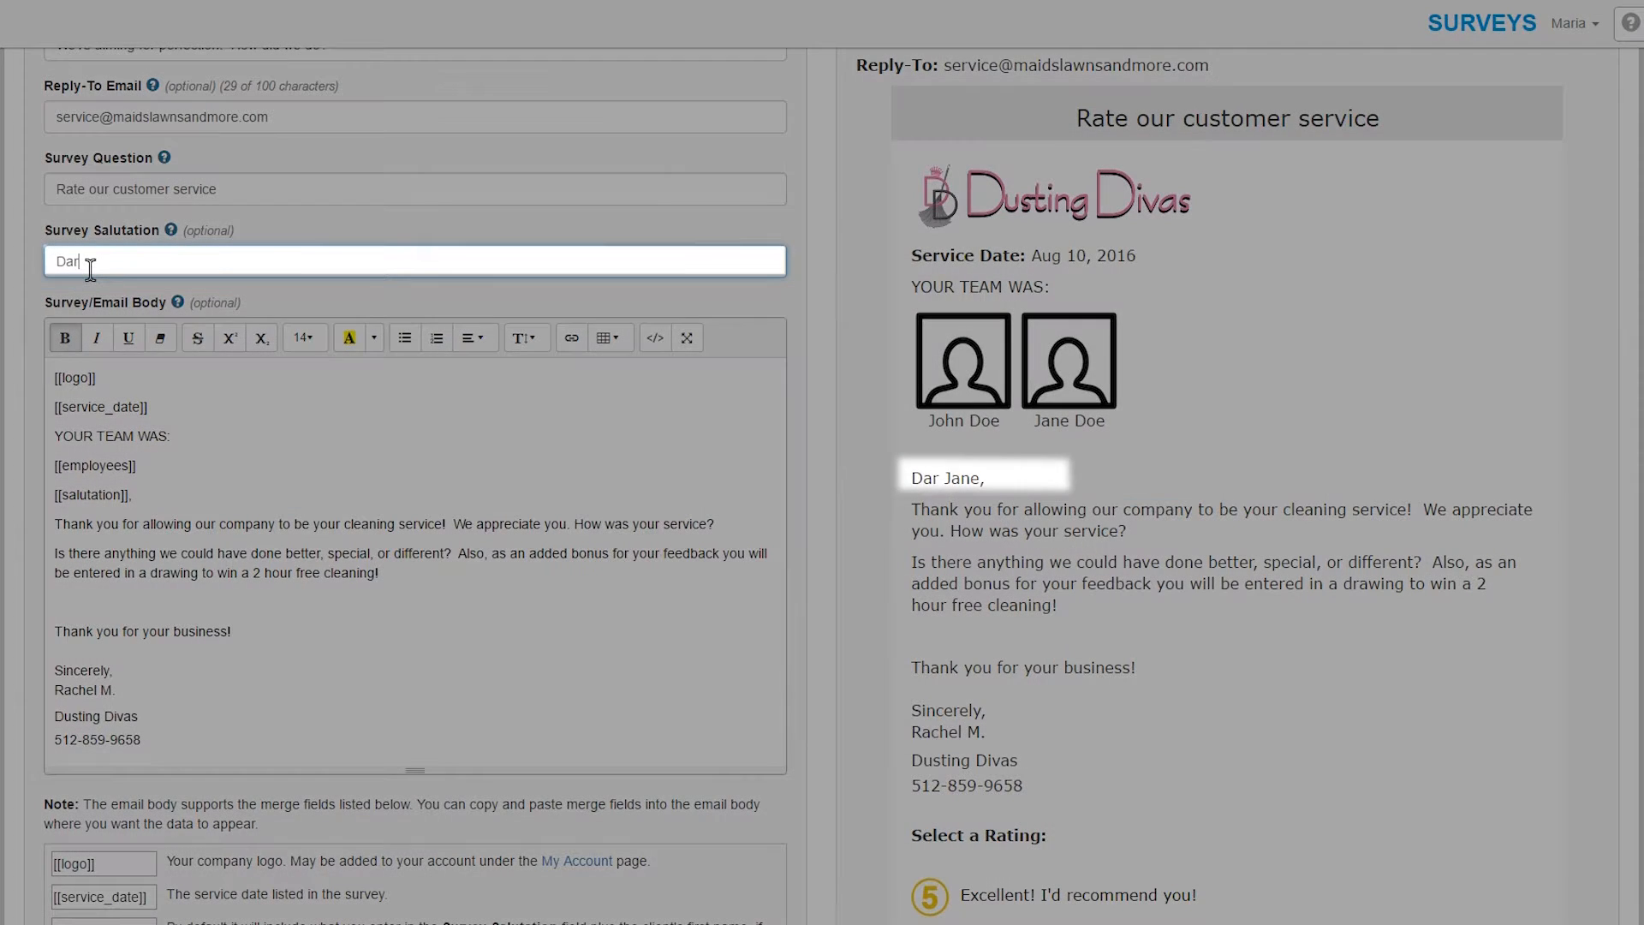
pyautogui.press('BackSpace')
pyautogui.press('BackSpace')
pyautogui.write('ear')
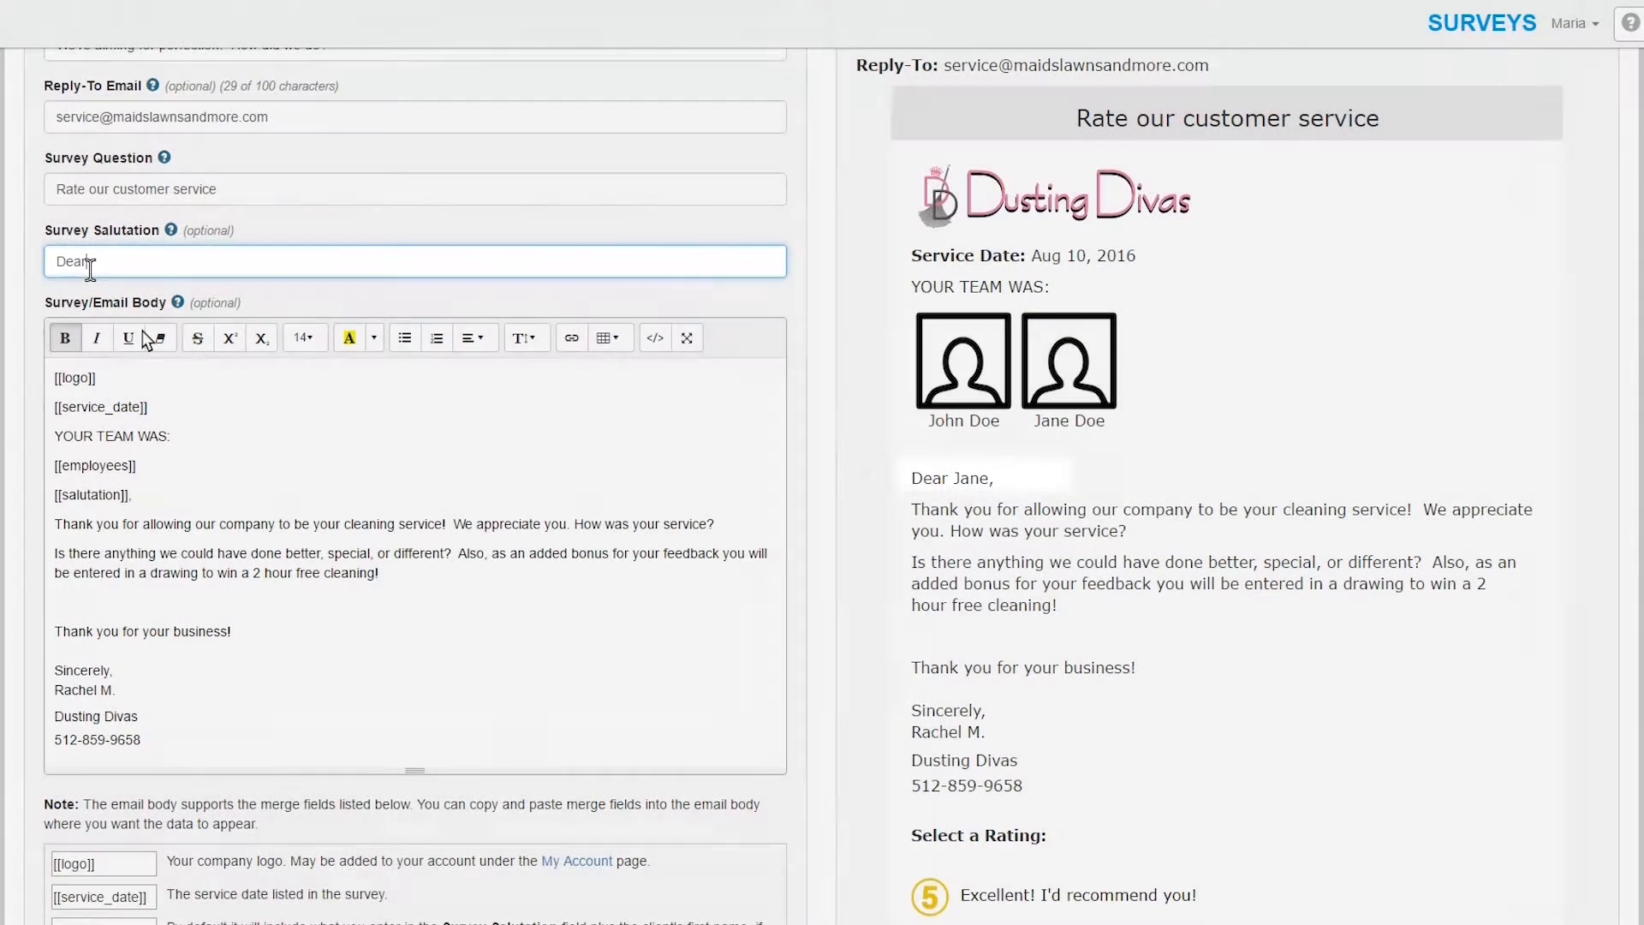
pyautogui.scroll(-2, 188, 438)
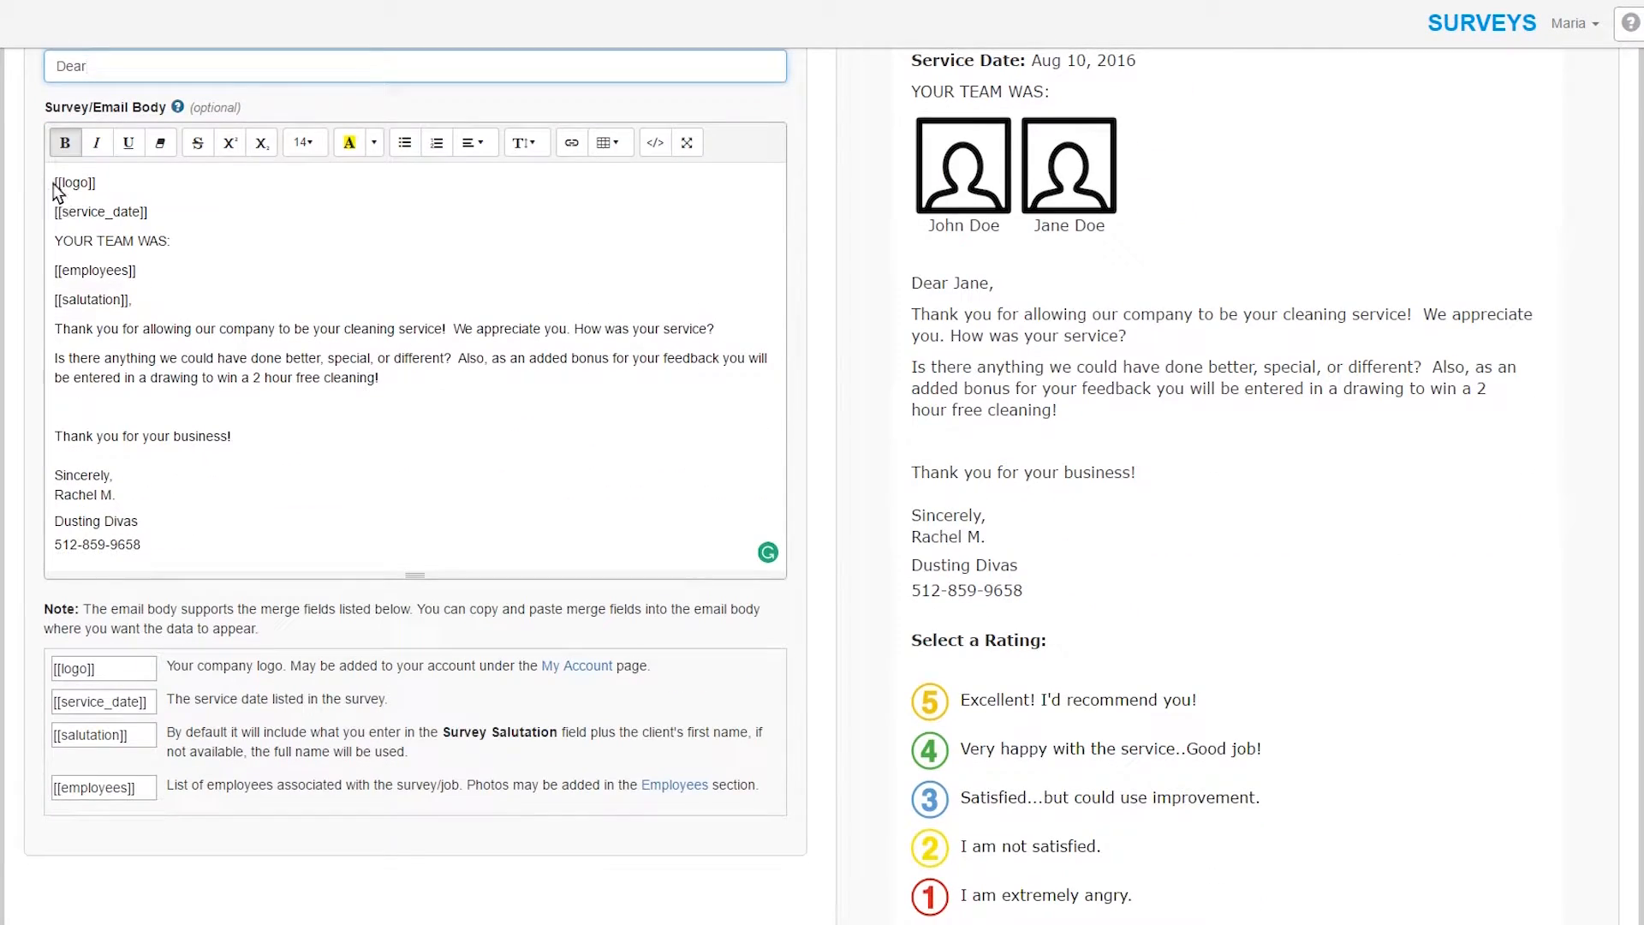
# - Clear all text from the Survey/Email Body editor
pyautogui.moveTo(58, 331); pyautogui.dragTo(378, 377)
pyautogui.hotkey('ctrl', 'c')
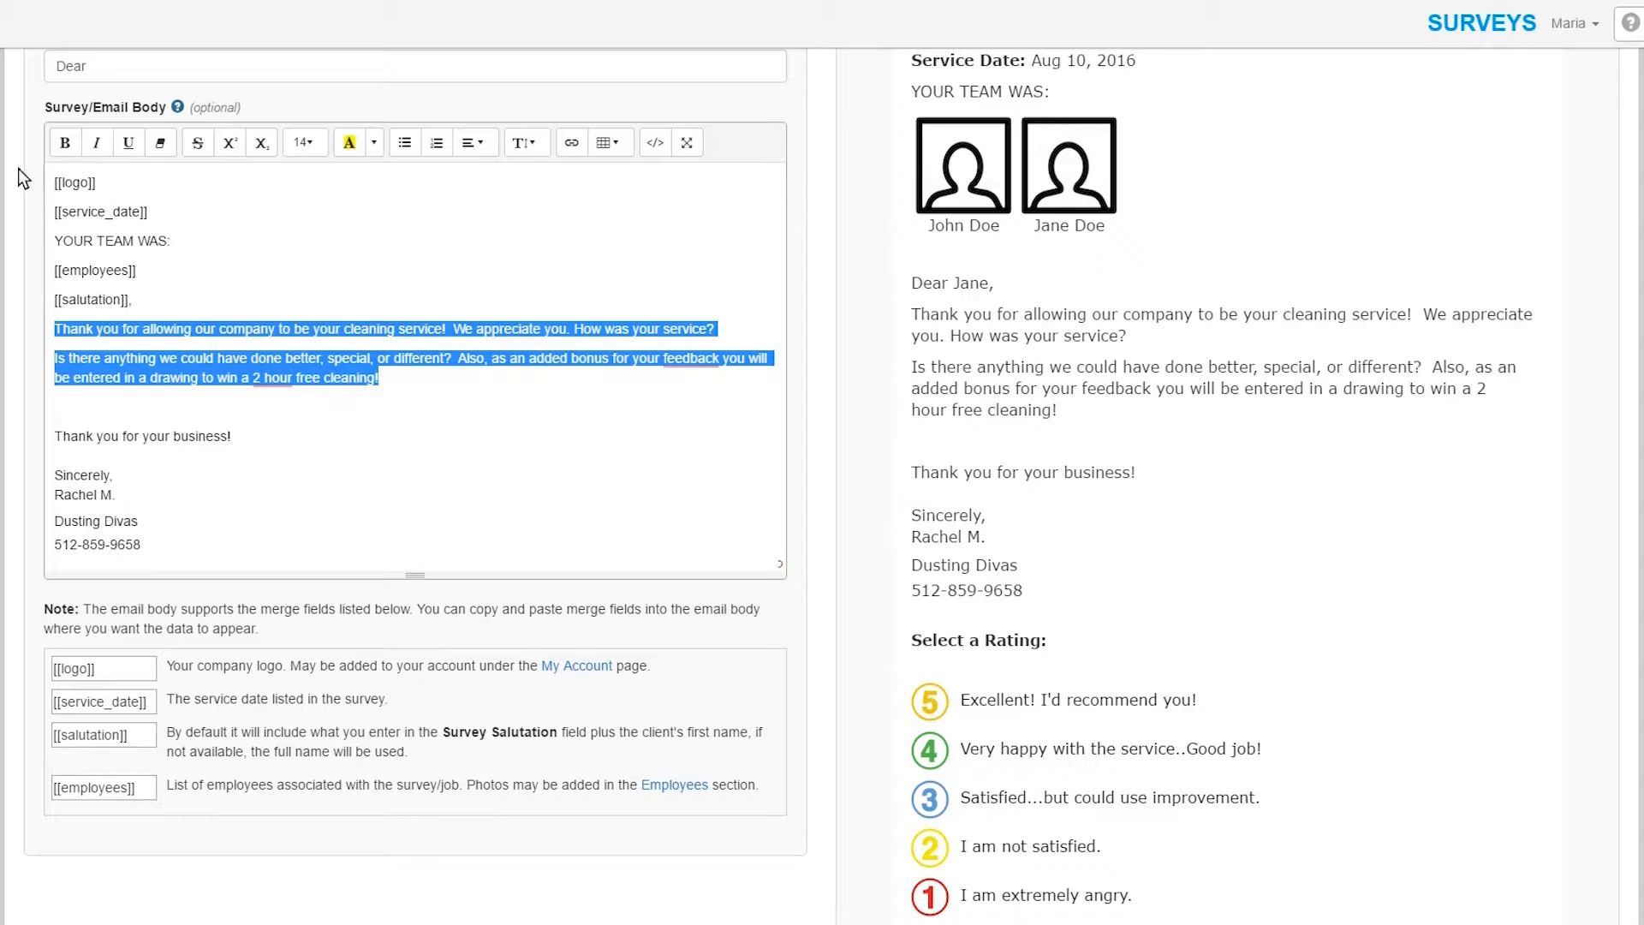
pyautogui.moveTo(51, 181); pyautogui.dragTo(214, 548)
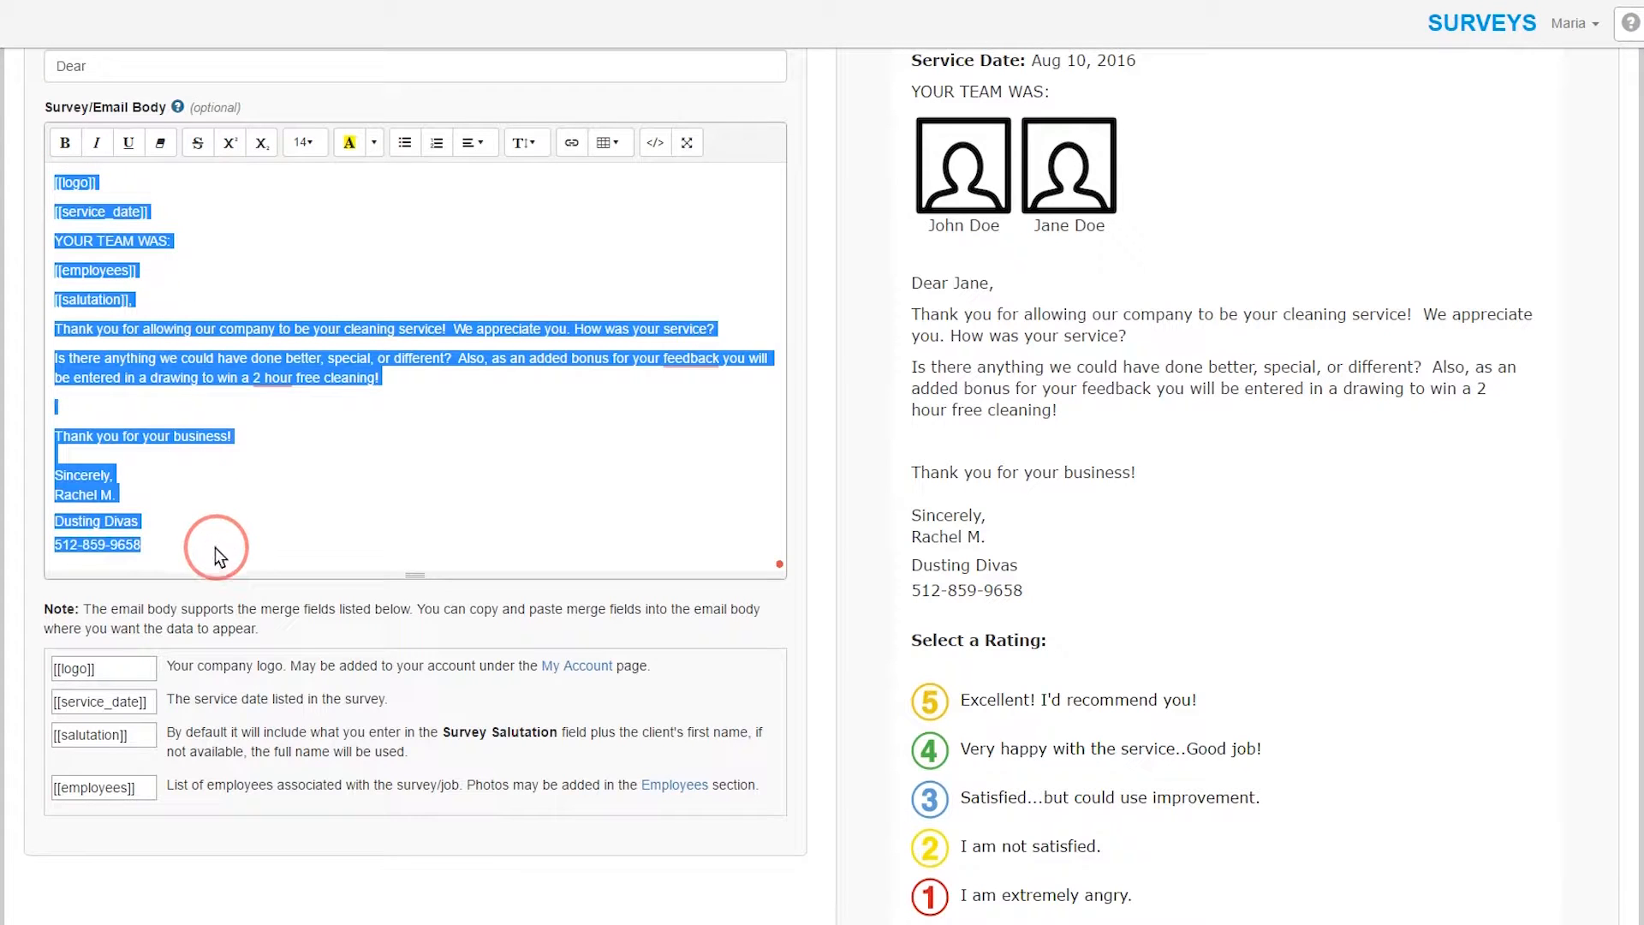
pyautogui.press('Delete')
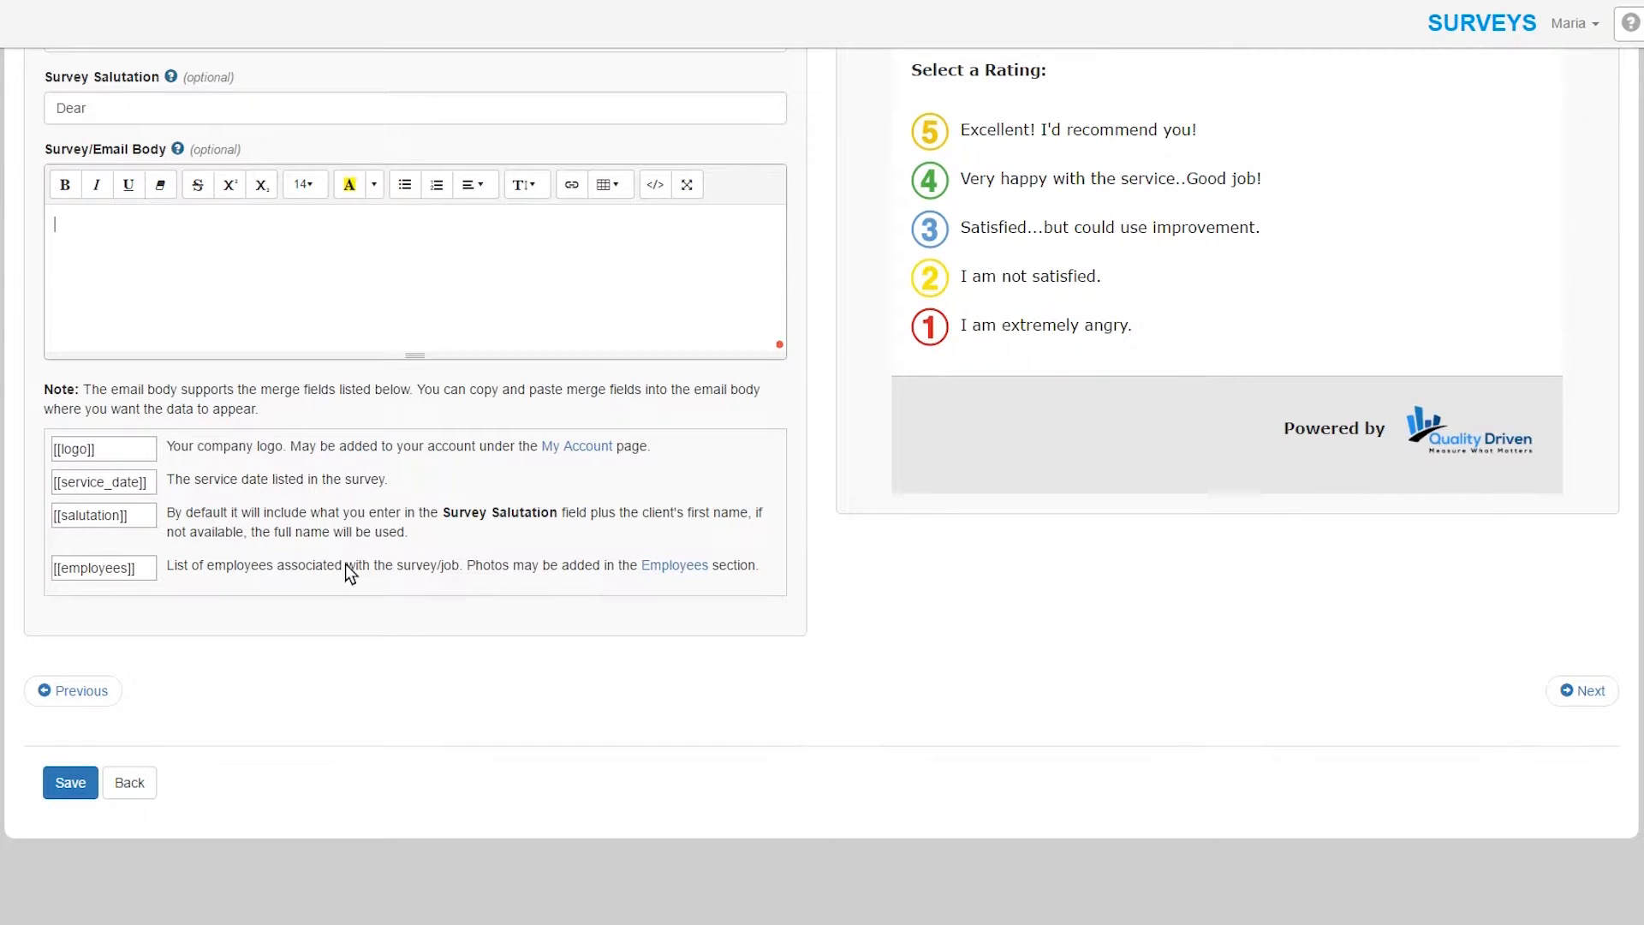
pyautogui.scroll(1, 363, 554)
pyautogui.scroll(2, 363, 554)
# - Paste the two thank-you paragraphs back with empty lines above them
pyautogui.click(106, 432)
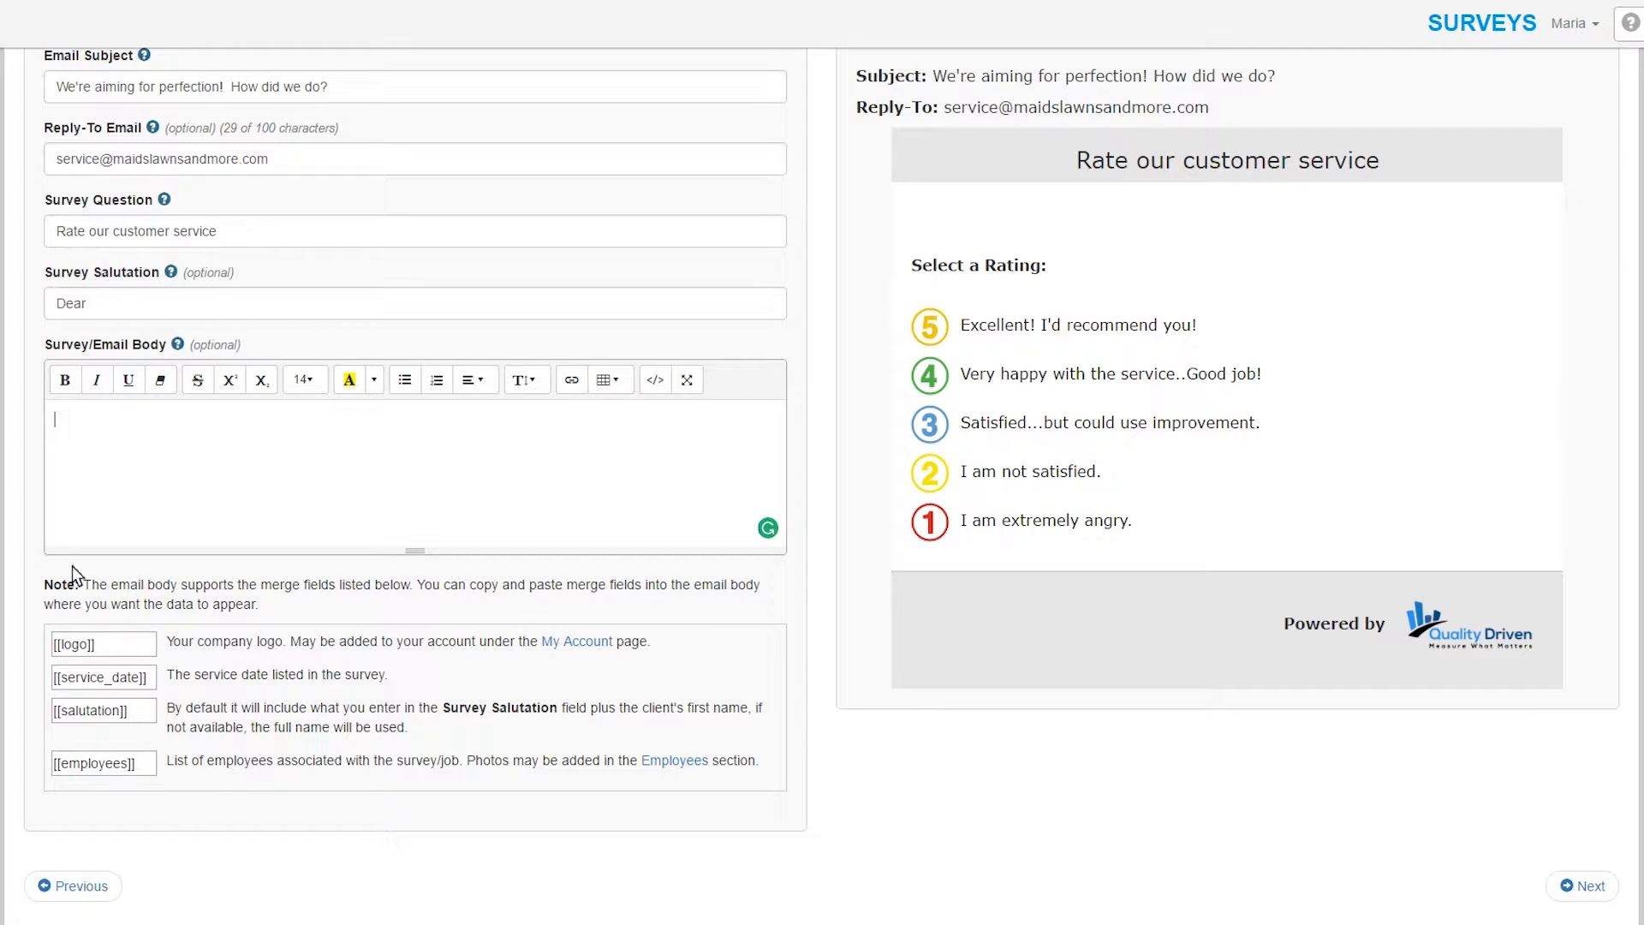
pyautogui.click(65, 497)
pyautogui.hotkey('ctrl', 'v')
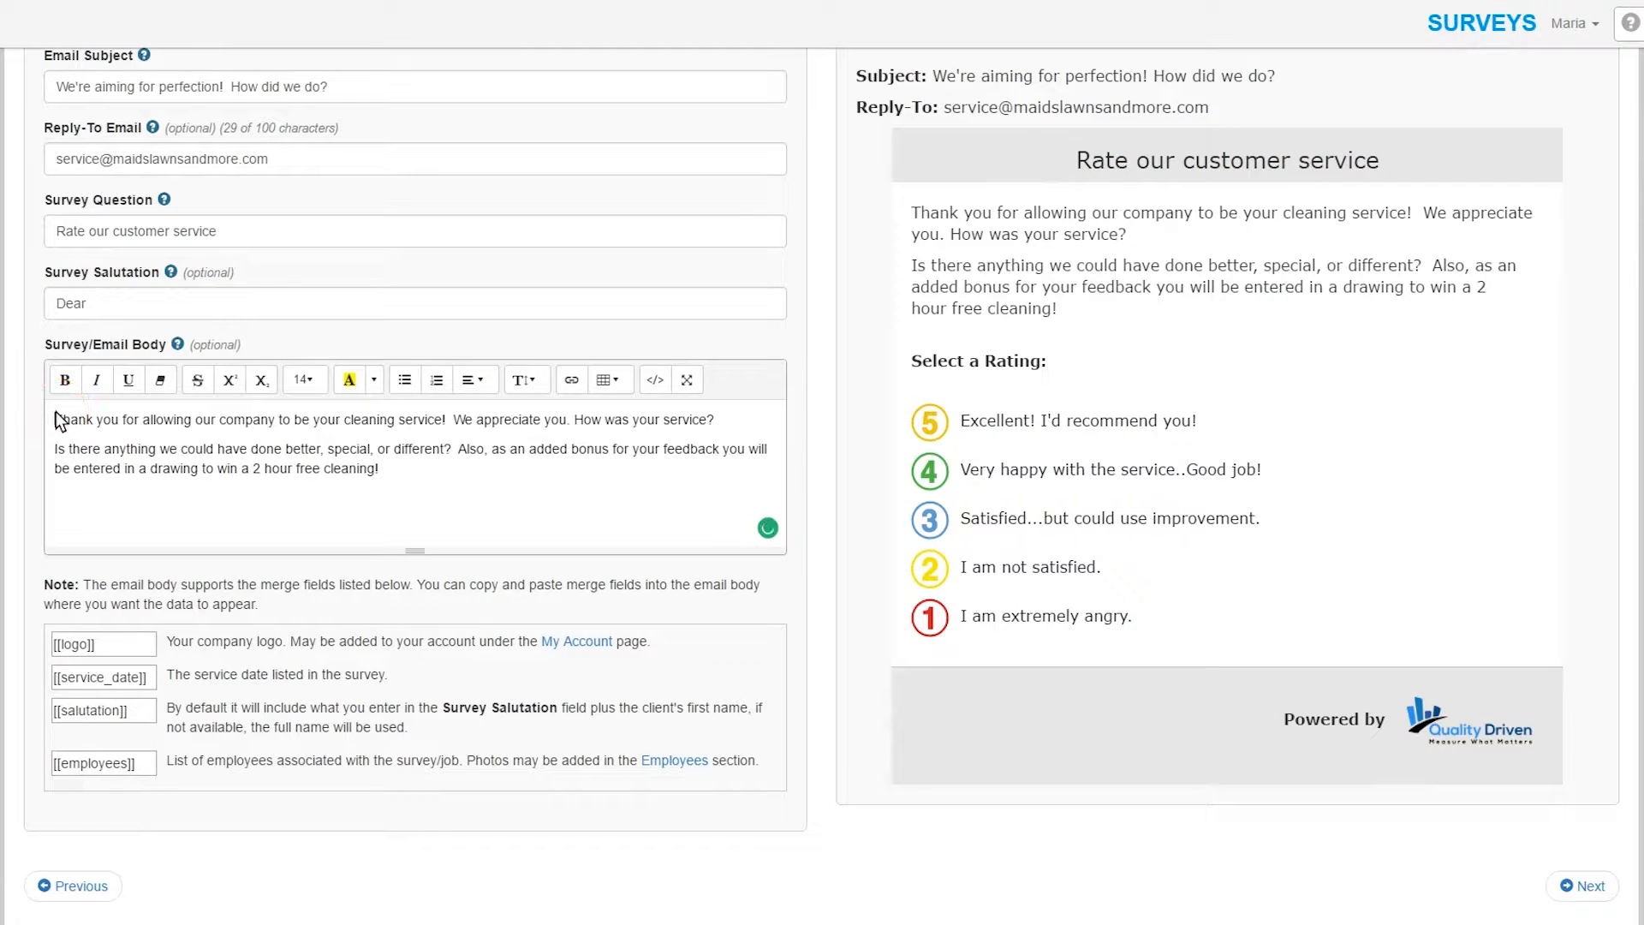
pyautogui.press('Return')
pyautogui.press('Return')
pyautogui.press('Return')
pyautogui.press('Return')
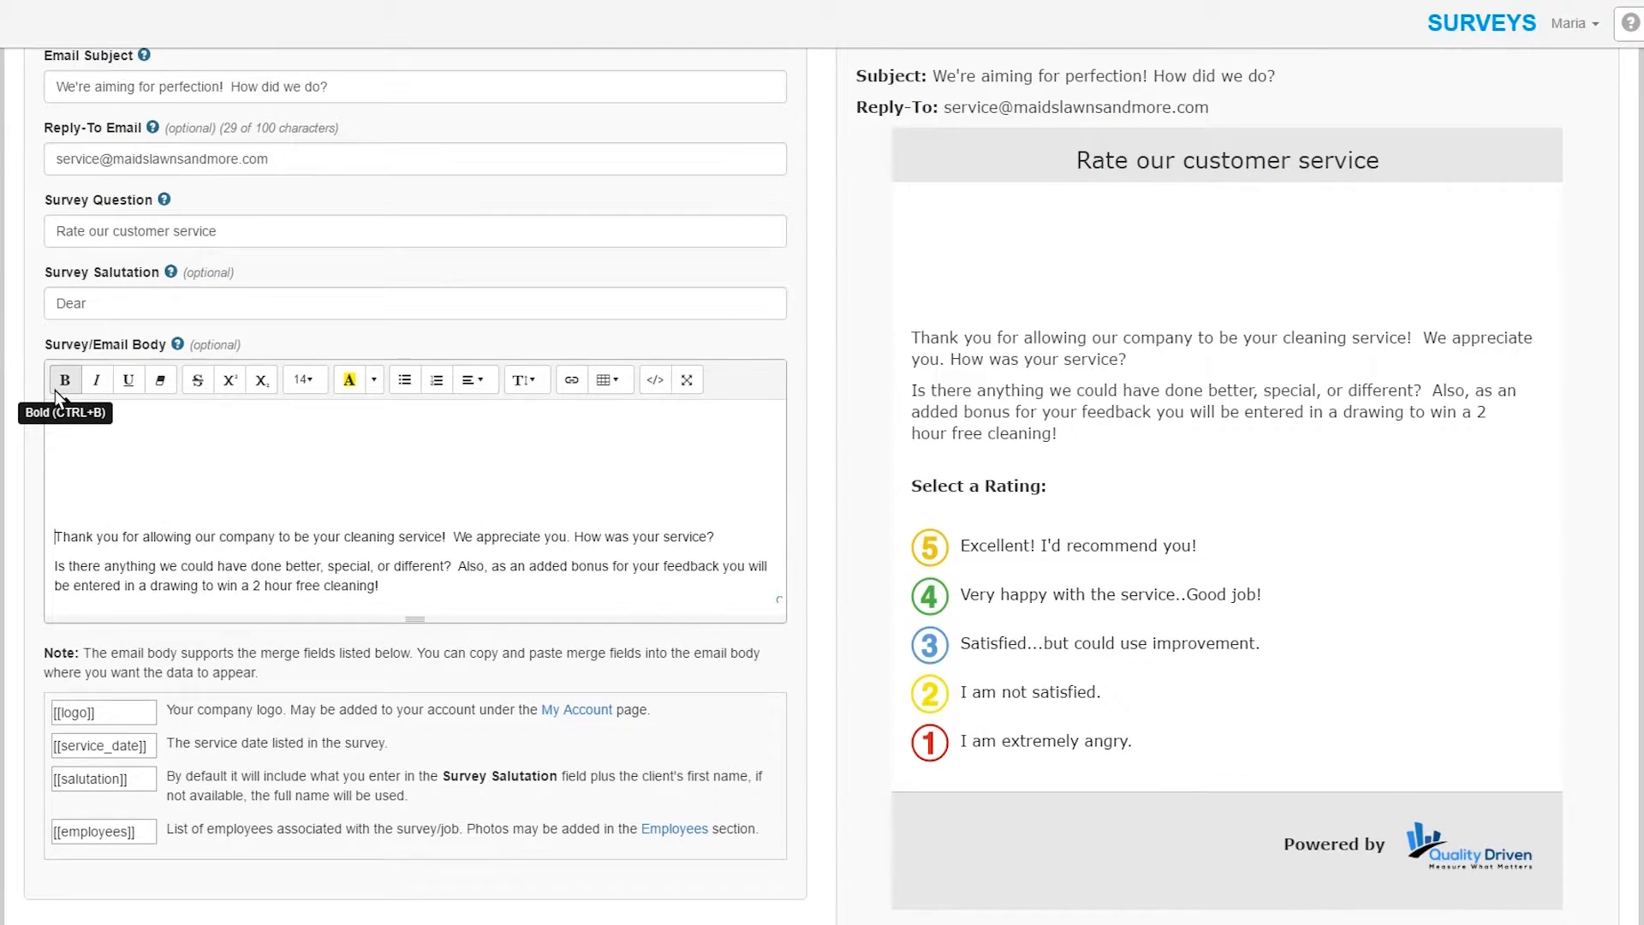
pyautogui.click(76, 419)
pyautogui.click(121, 720)
pyautogui.hotkey('ctrl', 'c')
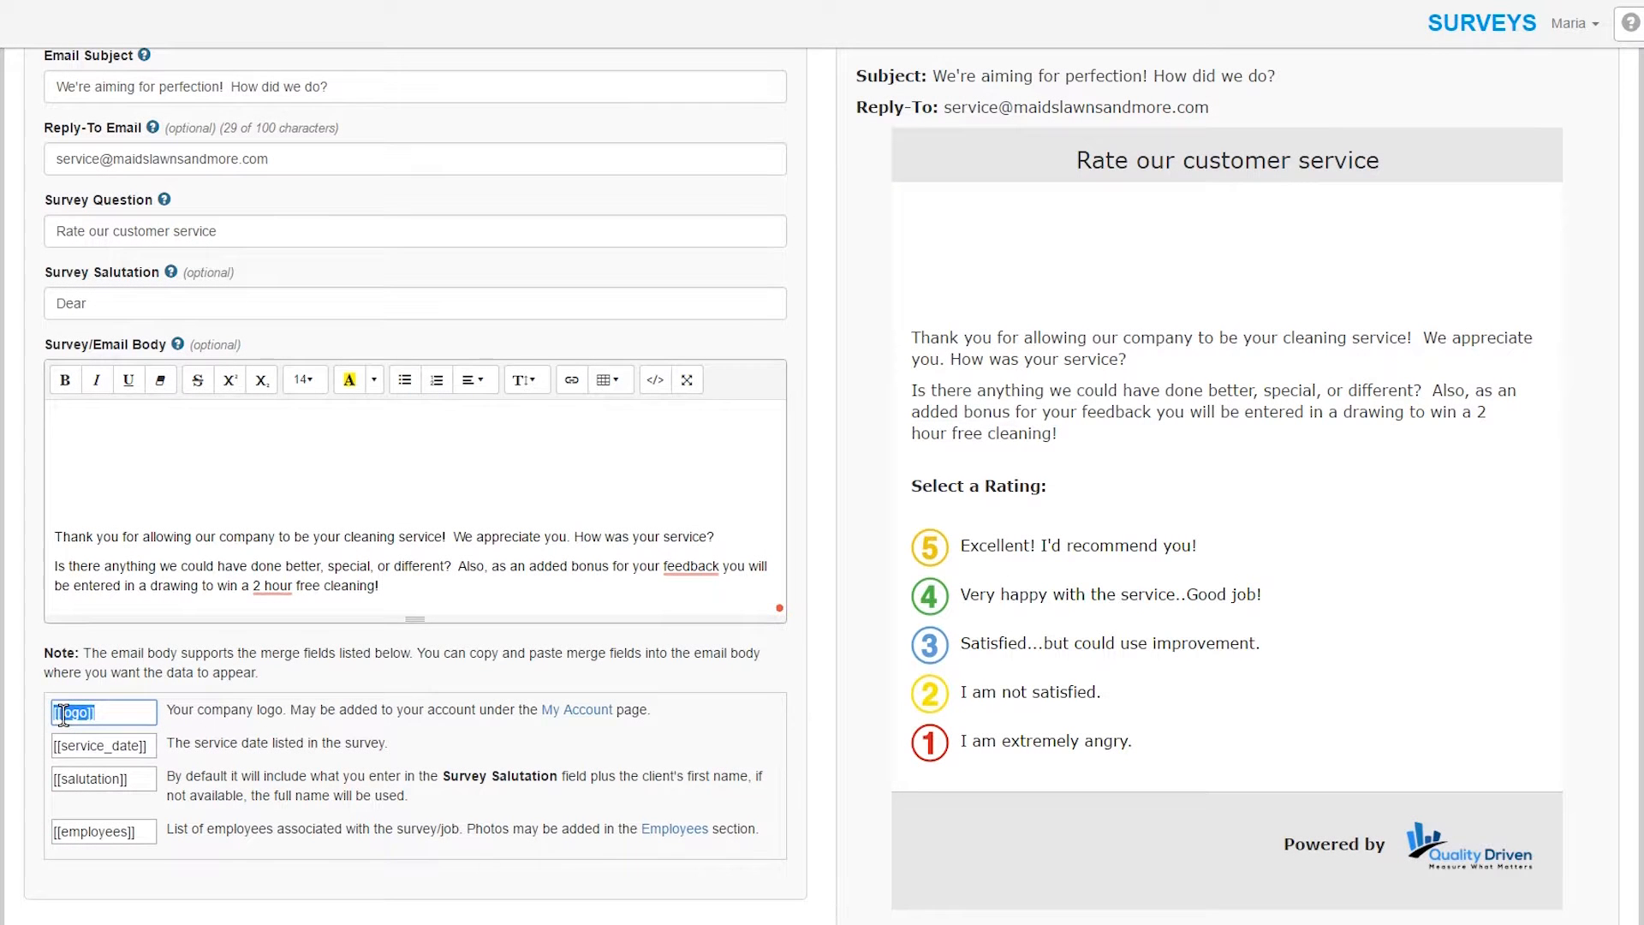
# - Paste the [[logo]] and [[service_date]] merge fields at the top of the email body
pyautogui.click(75, 412)
pyautogui.hotkey('ctrl', 'v')
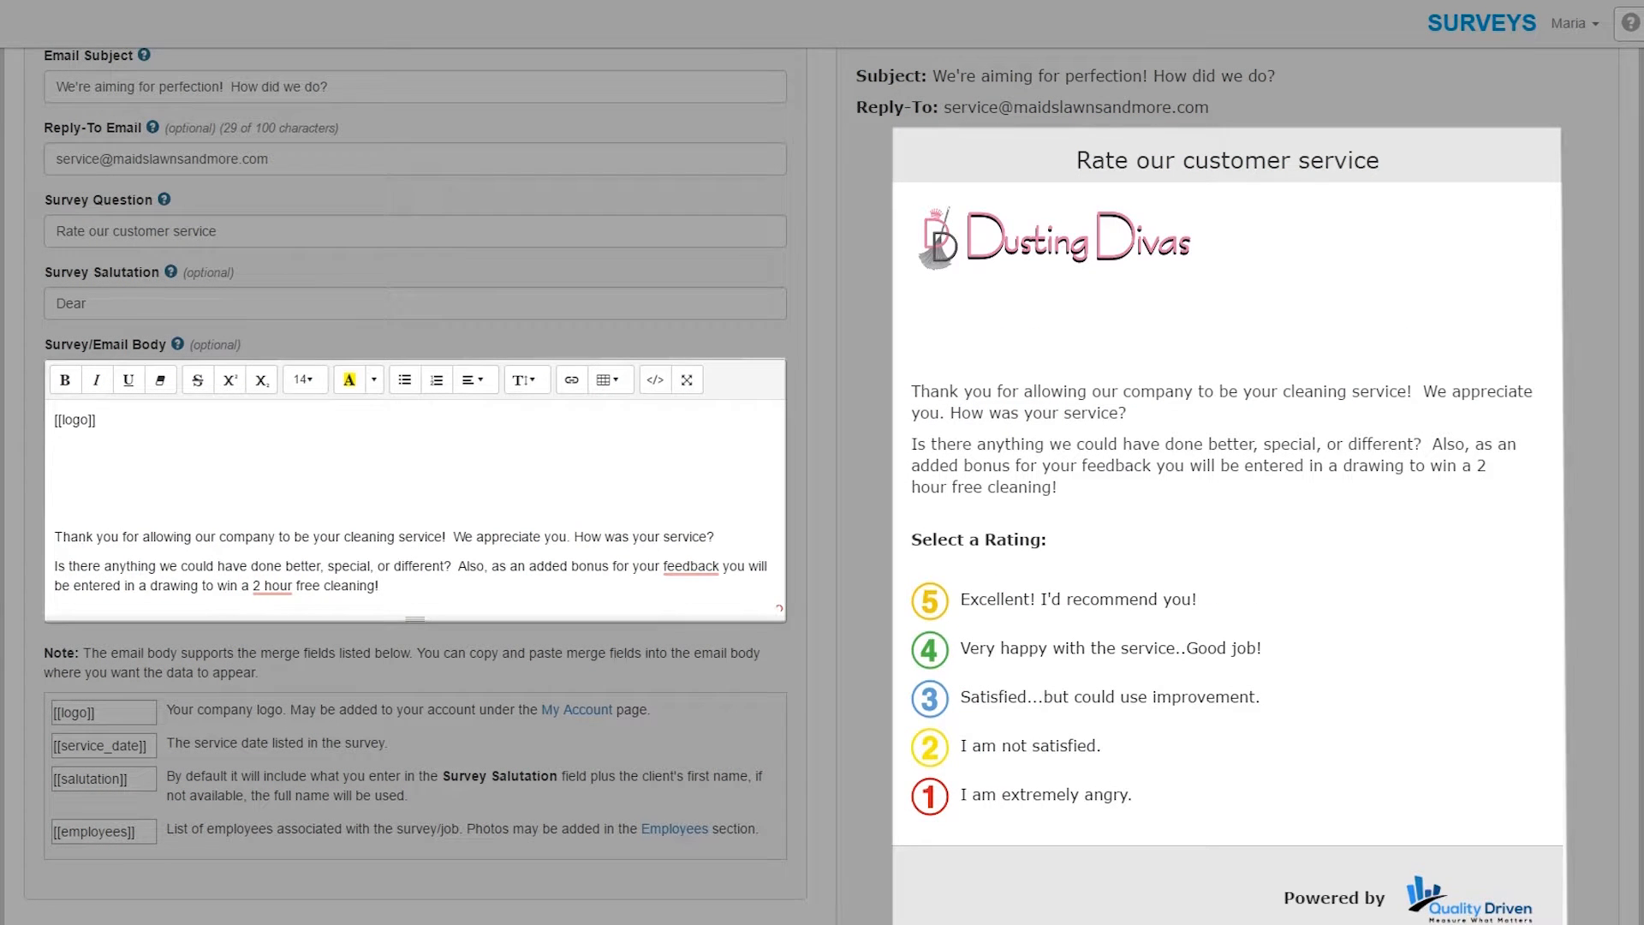
pyautogui.press('Return')
pyautogui.press('Return')
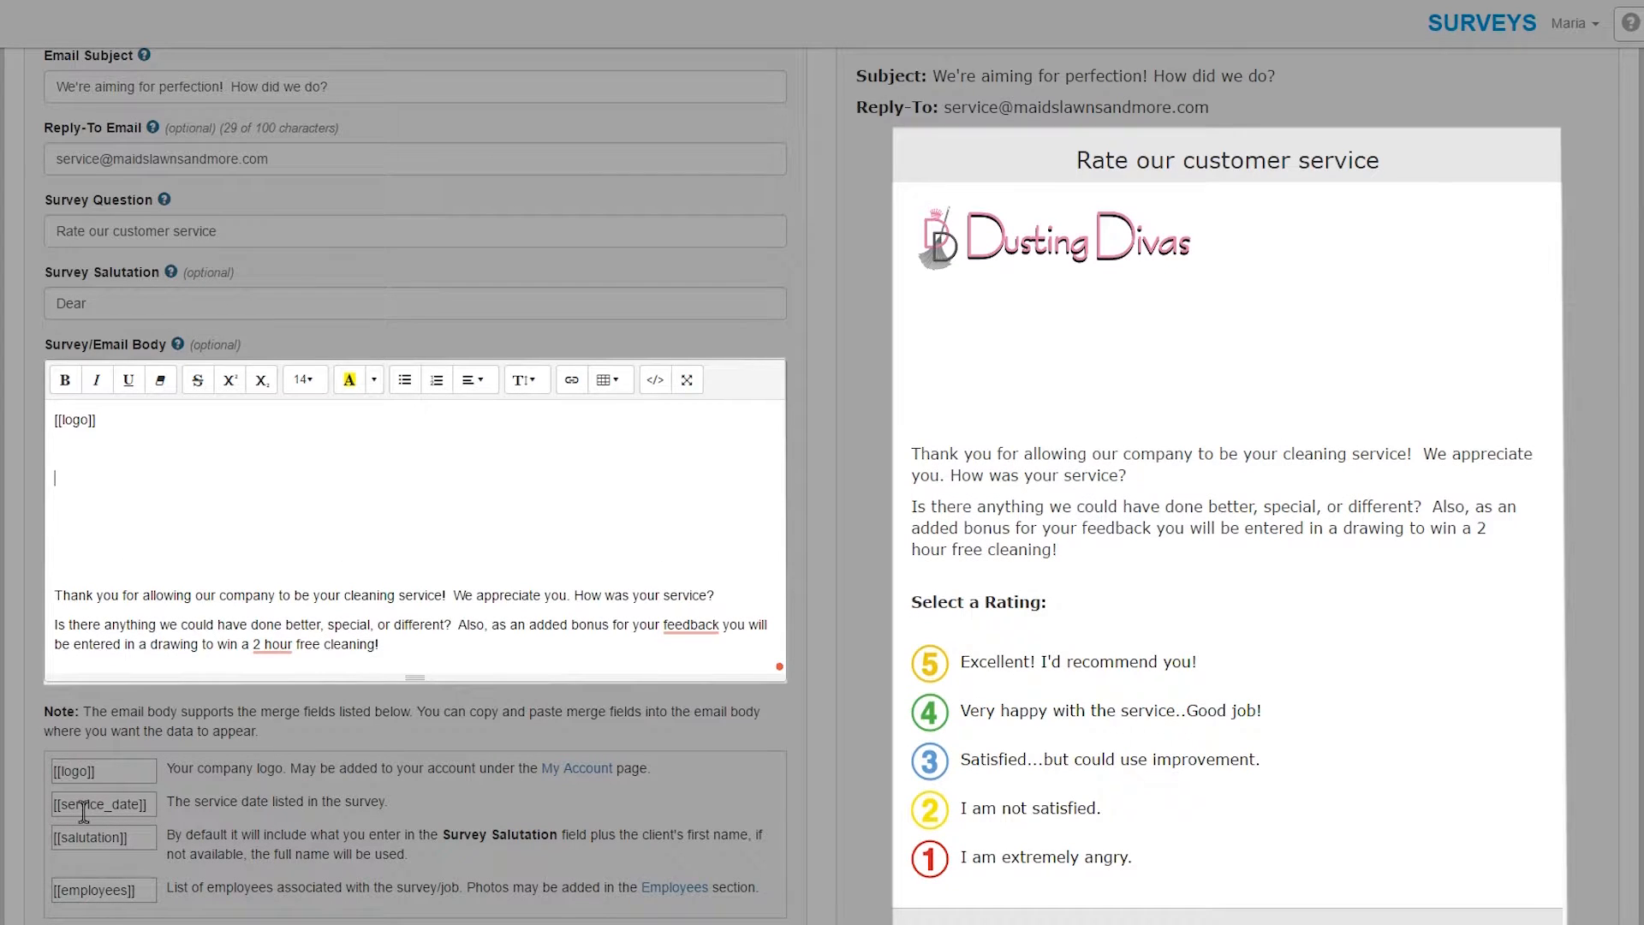
pyautogui.click(95, 809)
pyautogui.hotkey('ctrl', 'c')
pyautogui.click(67, 467)
pyautogui.click(61, 469)
pyautogui.hotkey('ctrl', 'v')
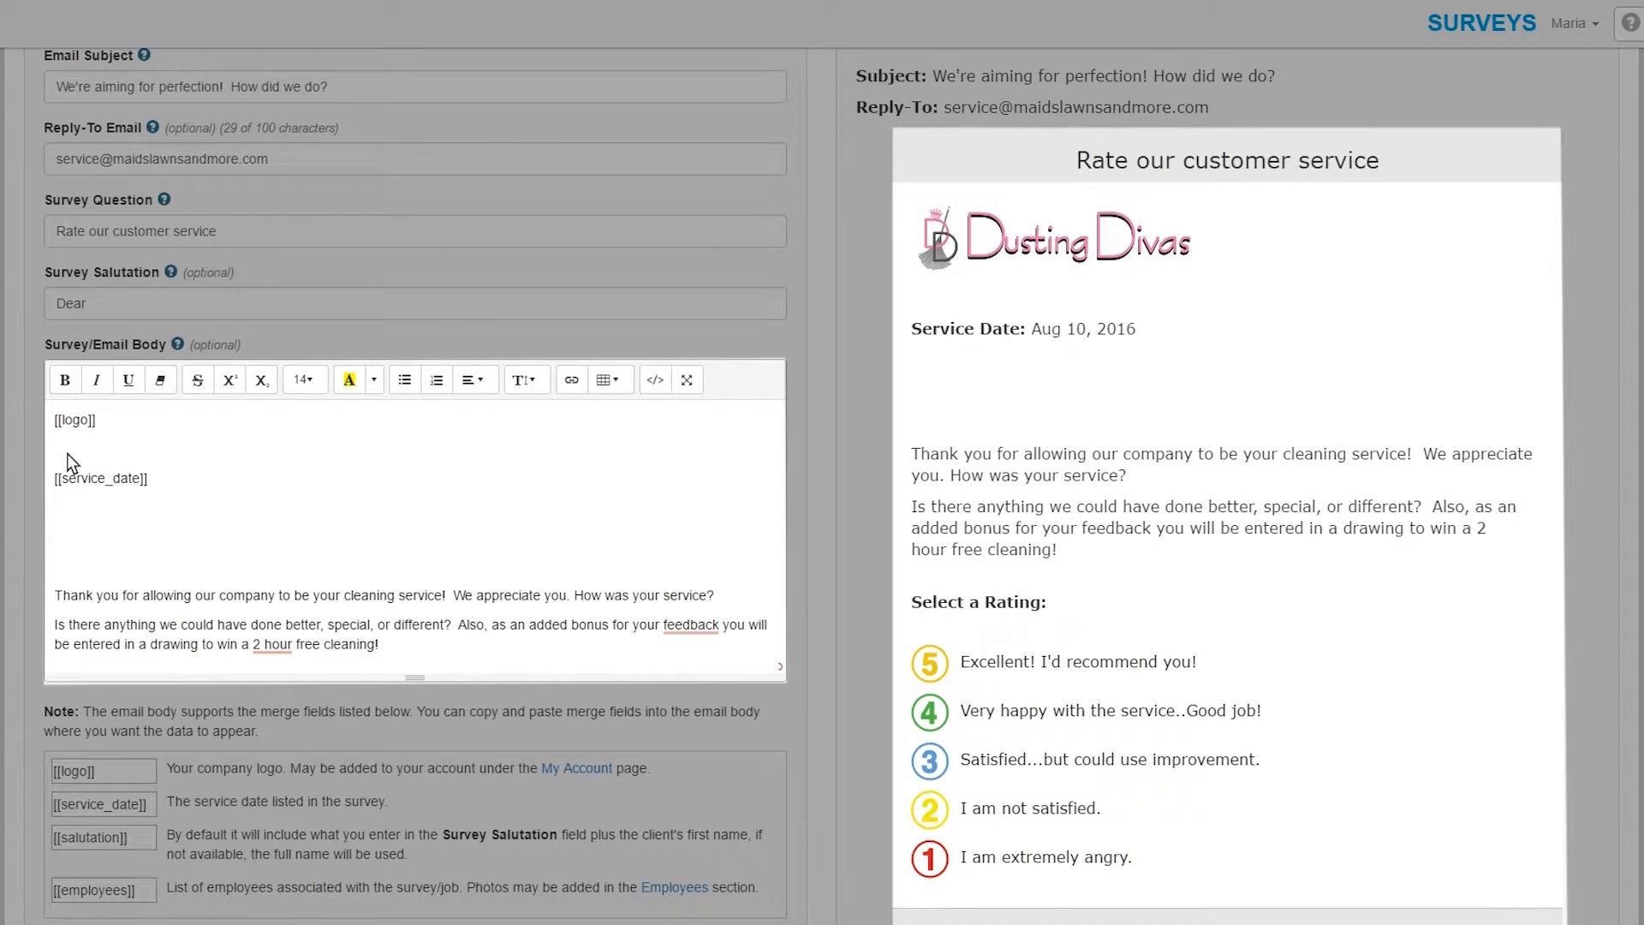
pyautogui.press('BackSpace')
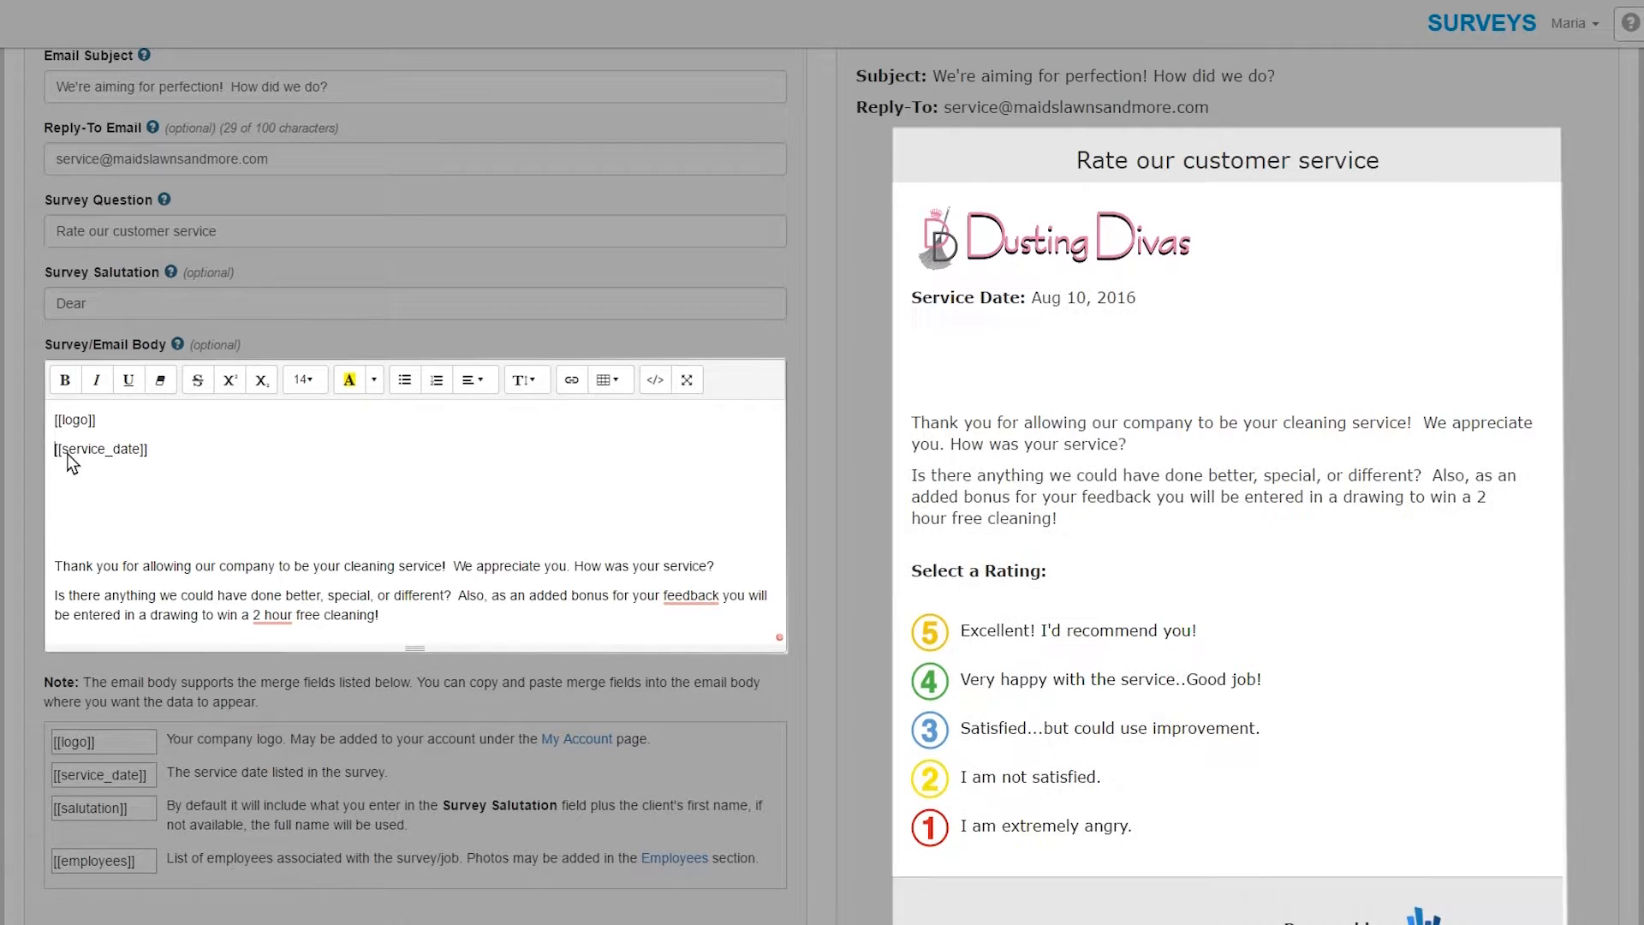
# - Insert the [[salutation]] merge field below the service date, followed by a comma
pyautogui.click(110, 808)
pyautogui.hotkey('ctrl', 'c')
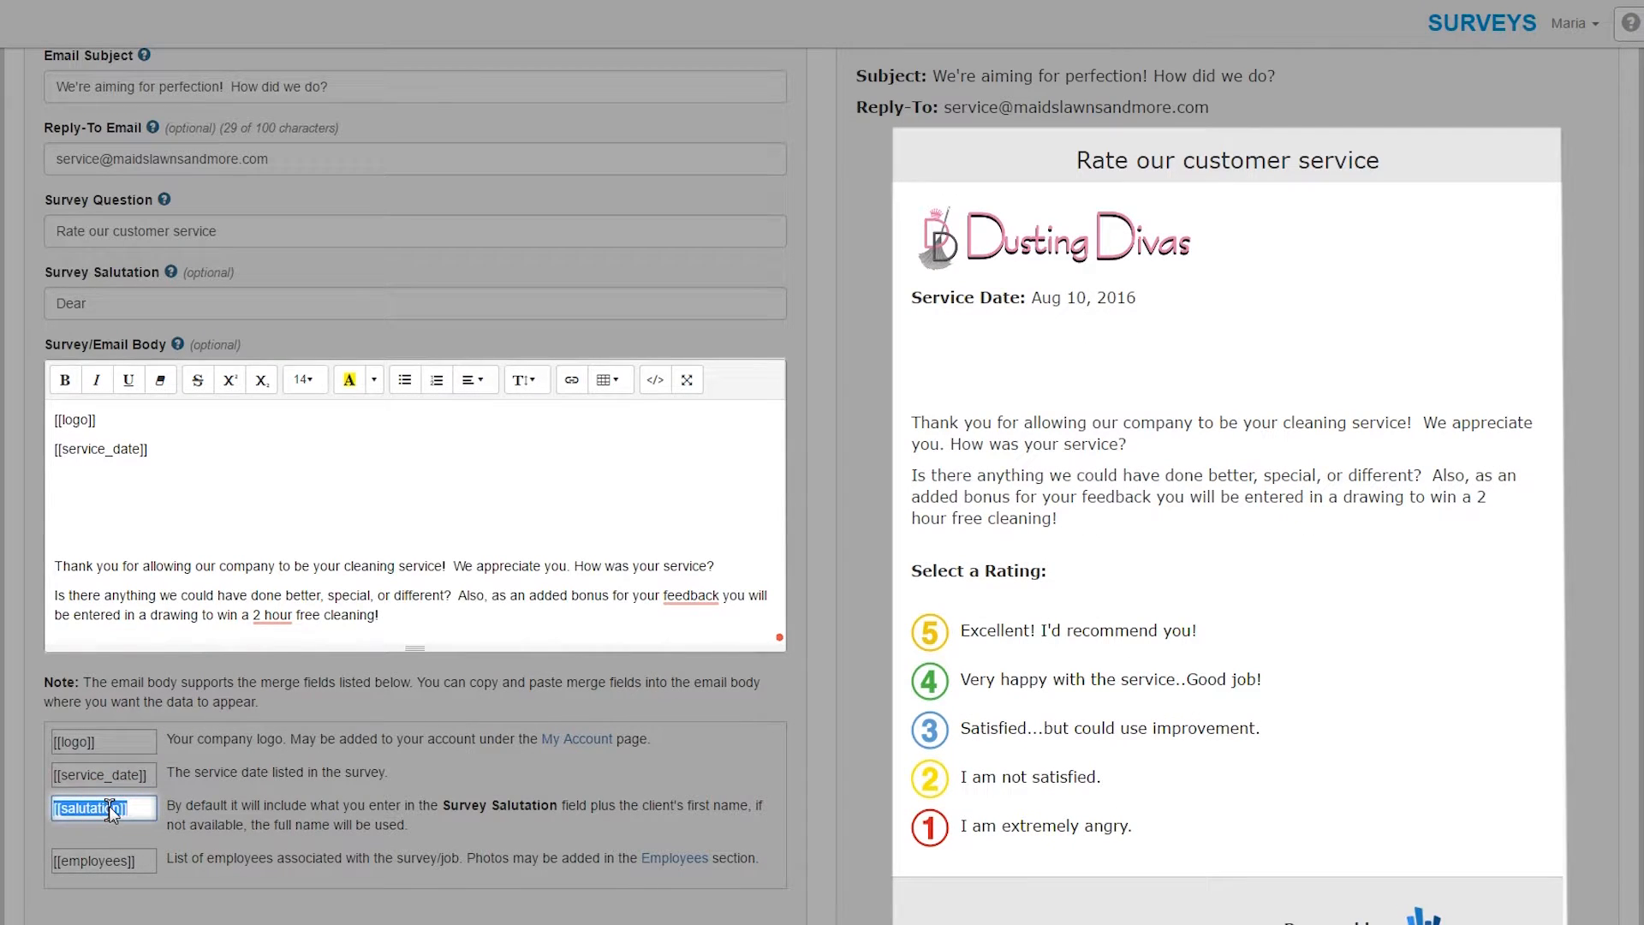
pyautogui.click(96, 483)
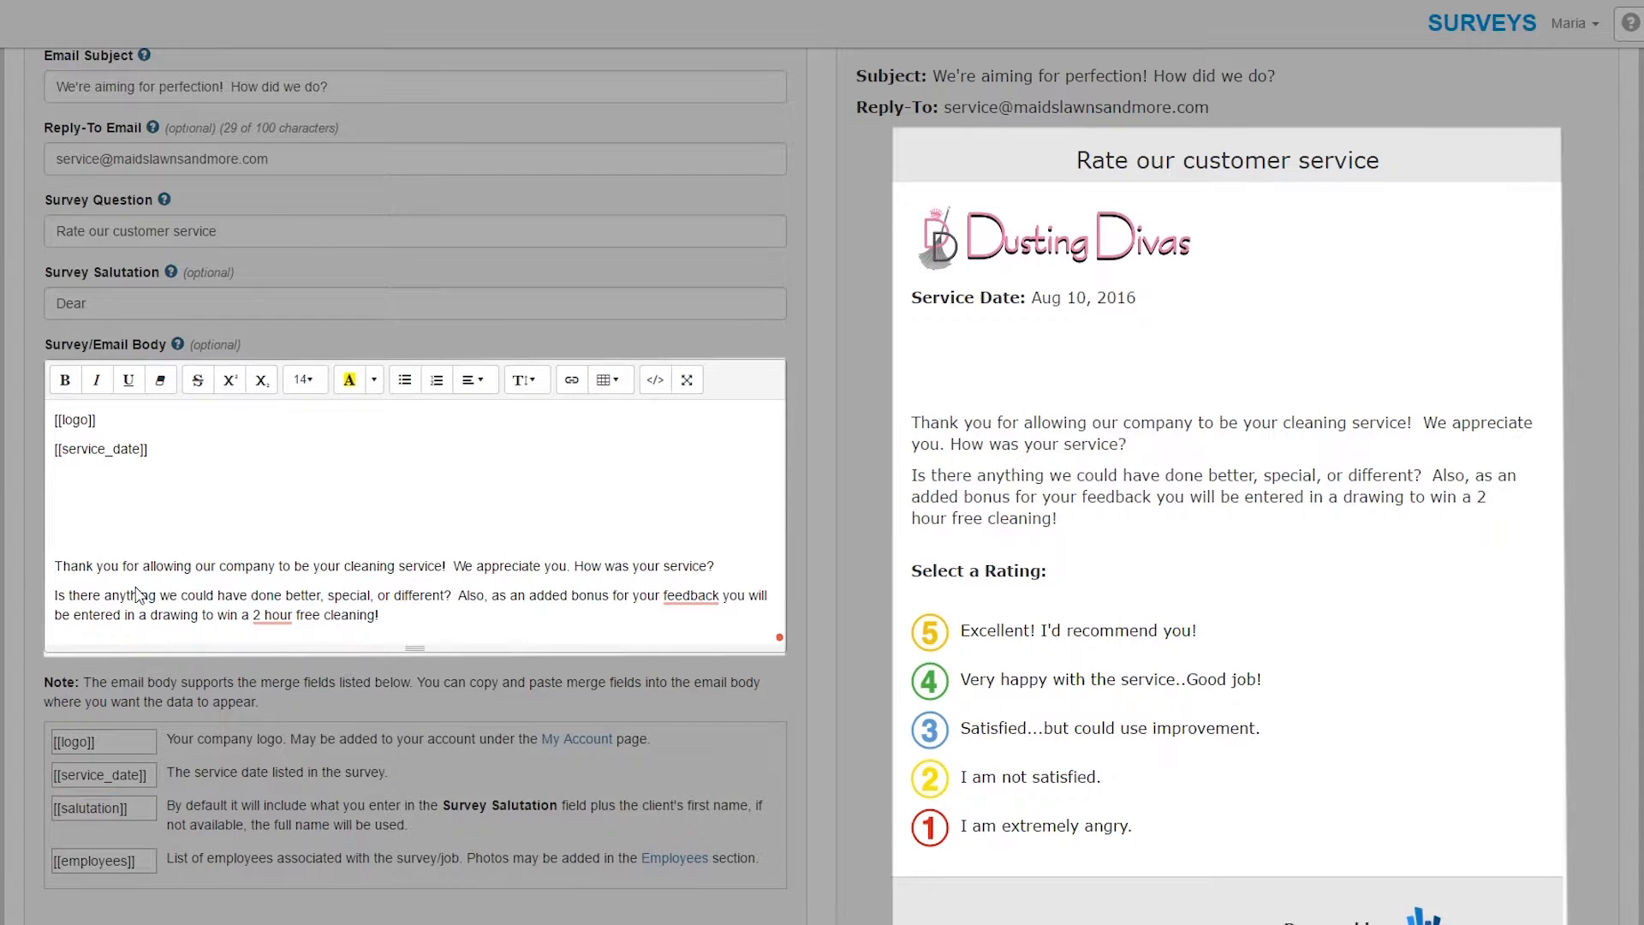
pyautogui.hotkey('ctrl', 'v')
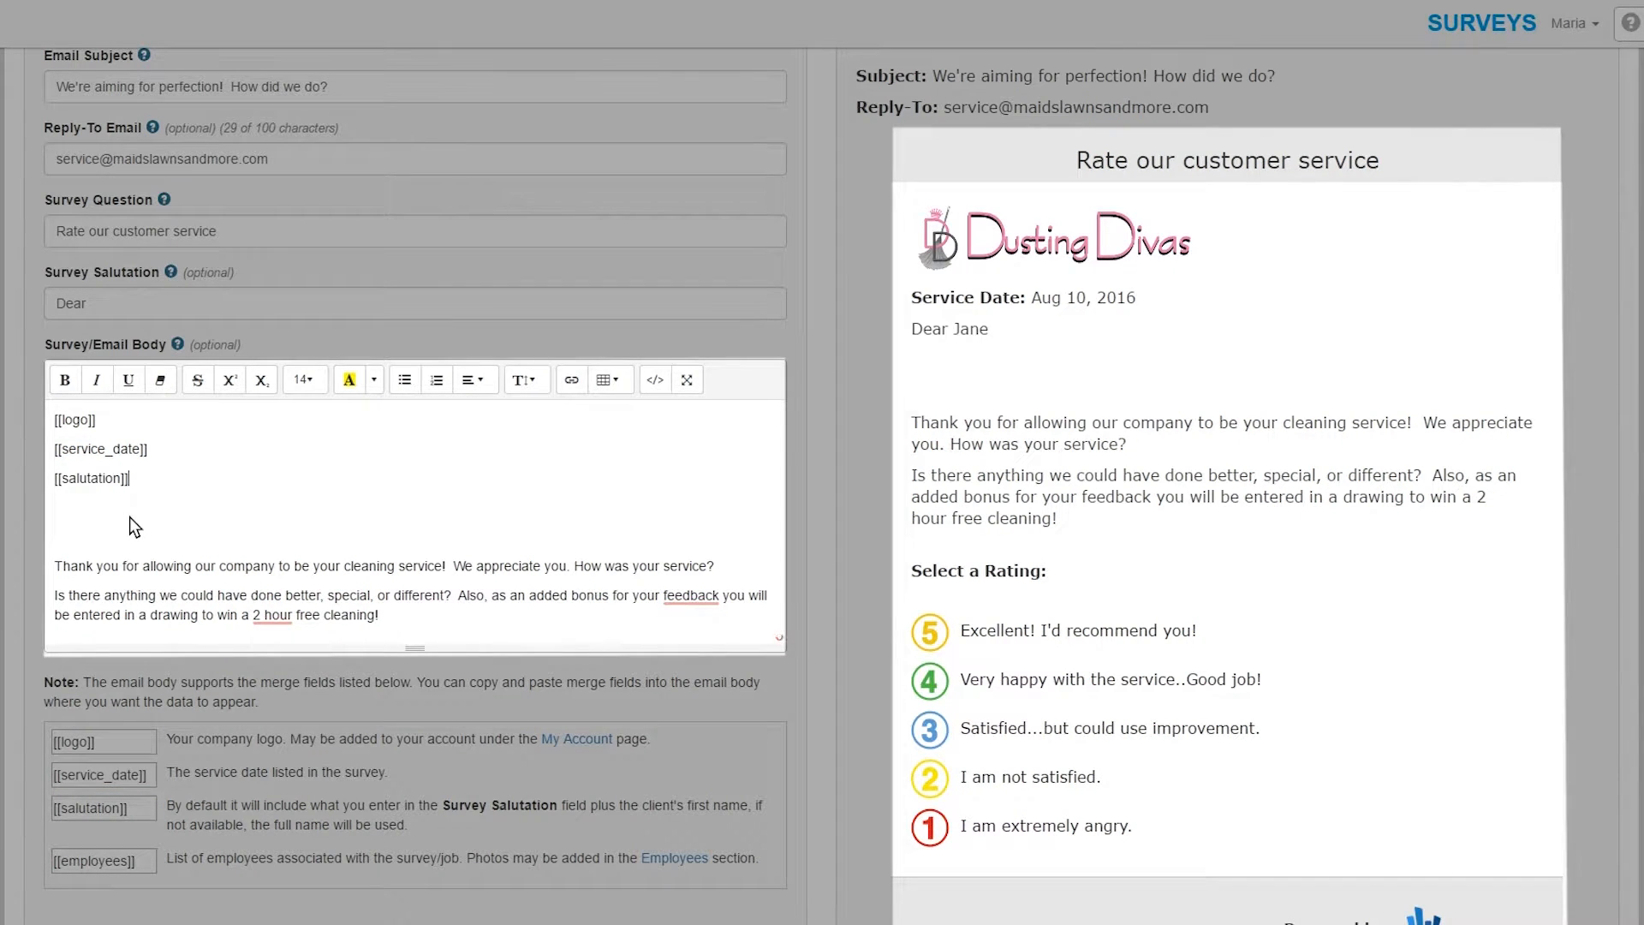
pyautogui.write(',')
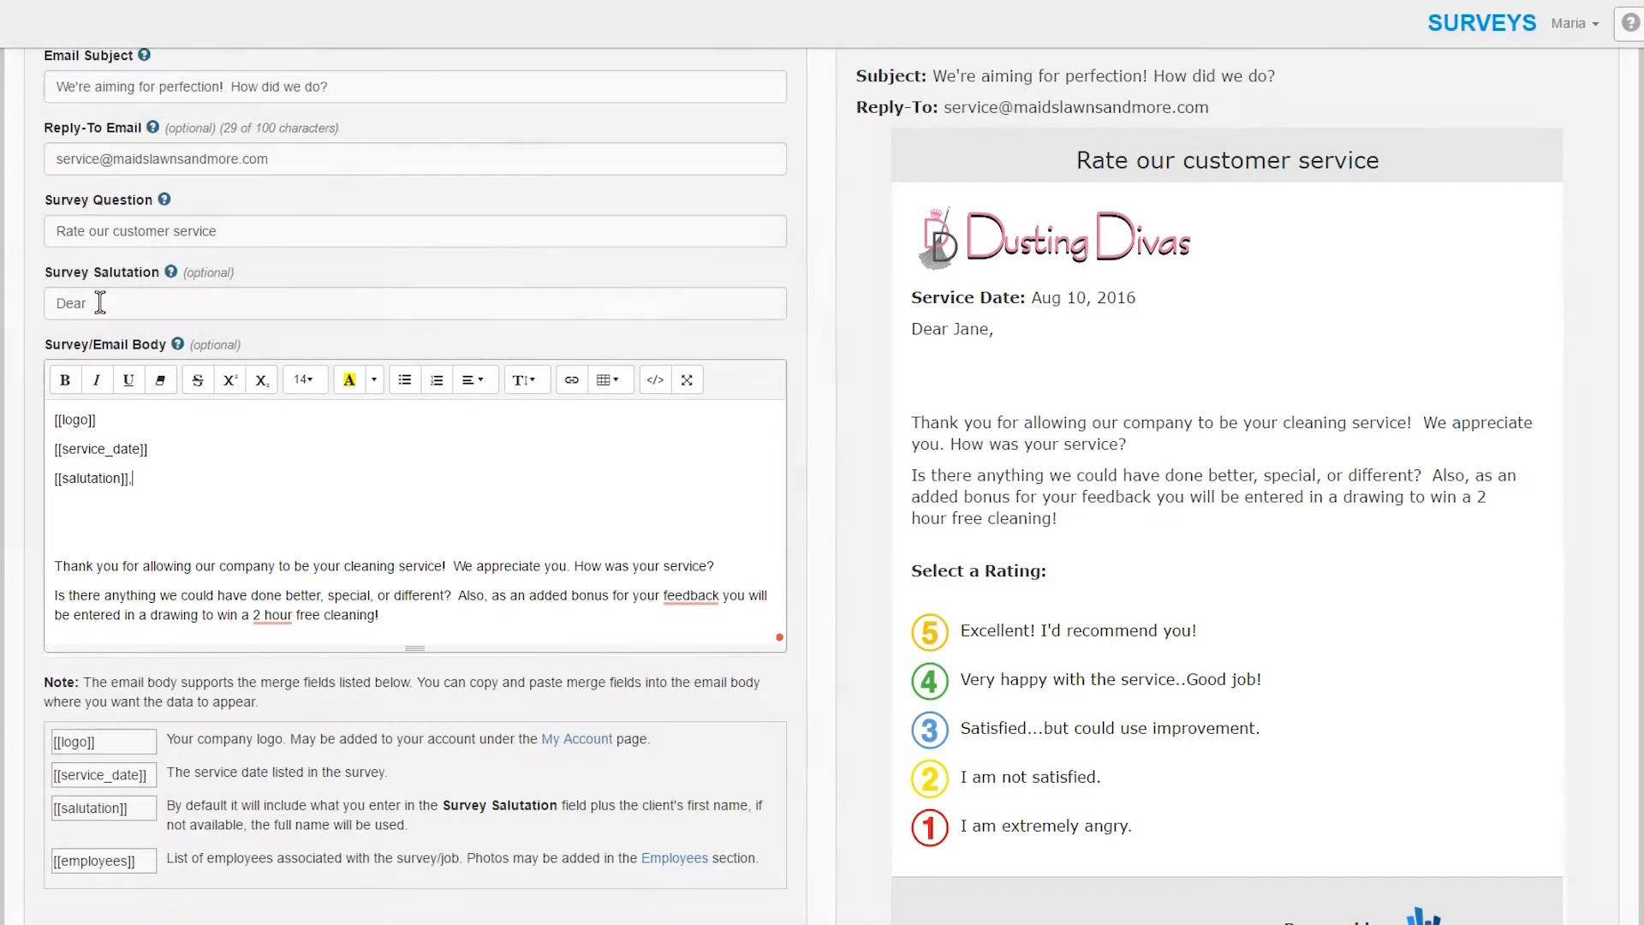
pyautogui.click(99, 304)
pyautogui.write(',')
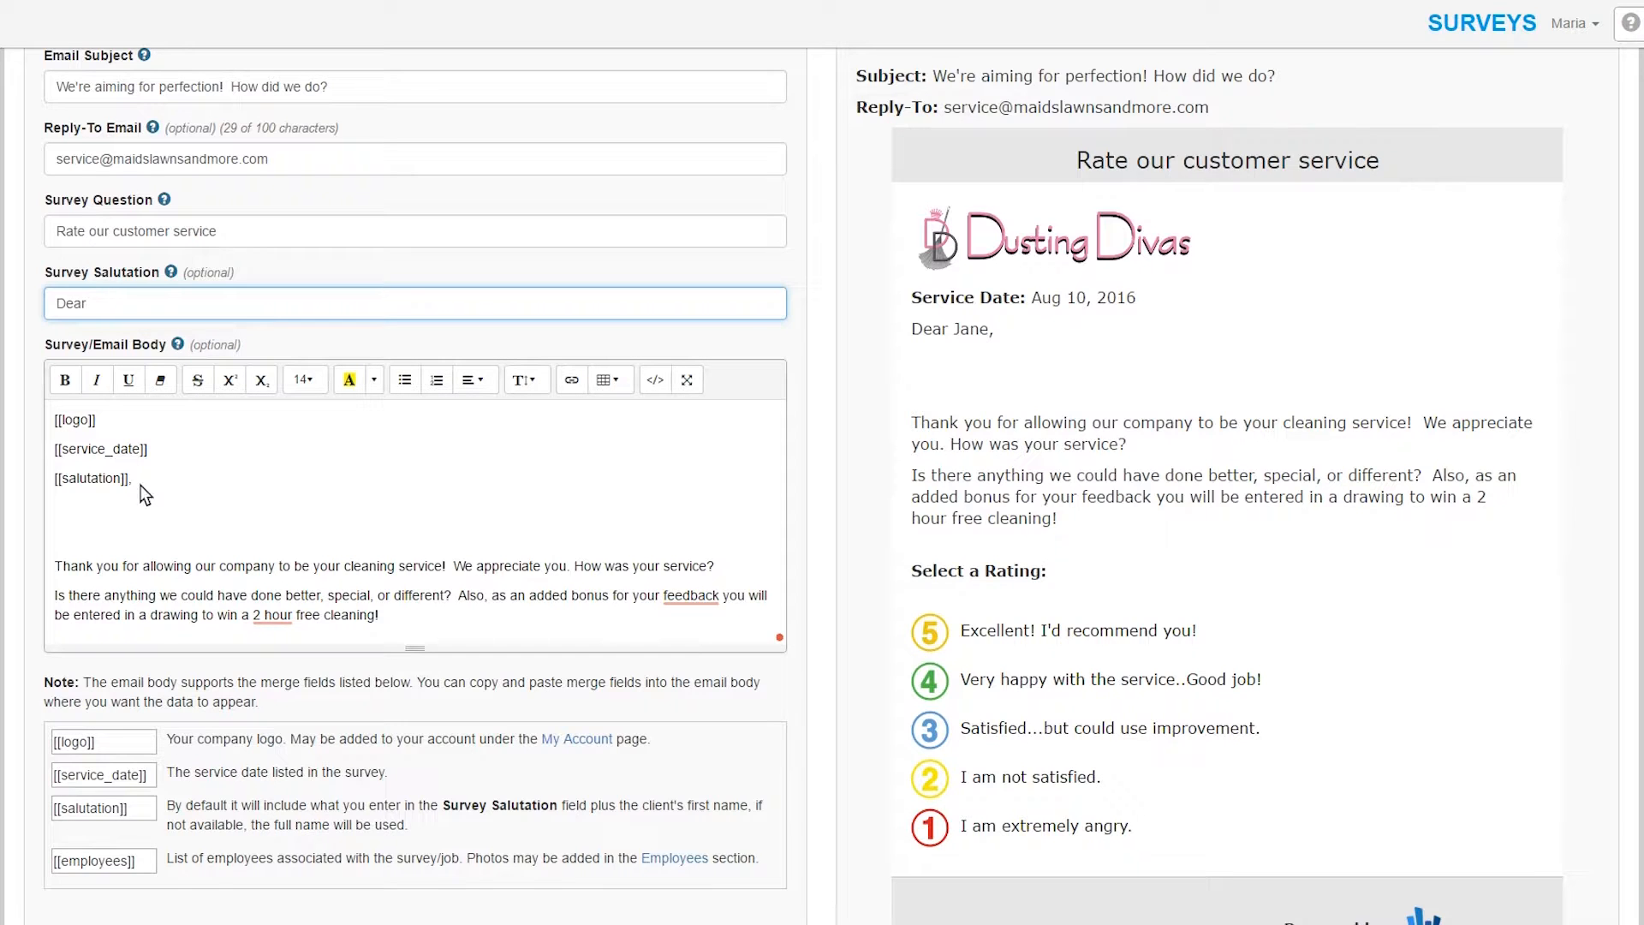
# - Paste the [[employees]] merge field with a 'YOUR TEAM WAS:' heading above it
pyautogui.scroll(-3, 143, 487)
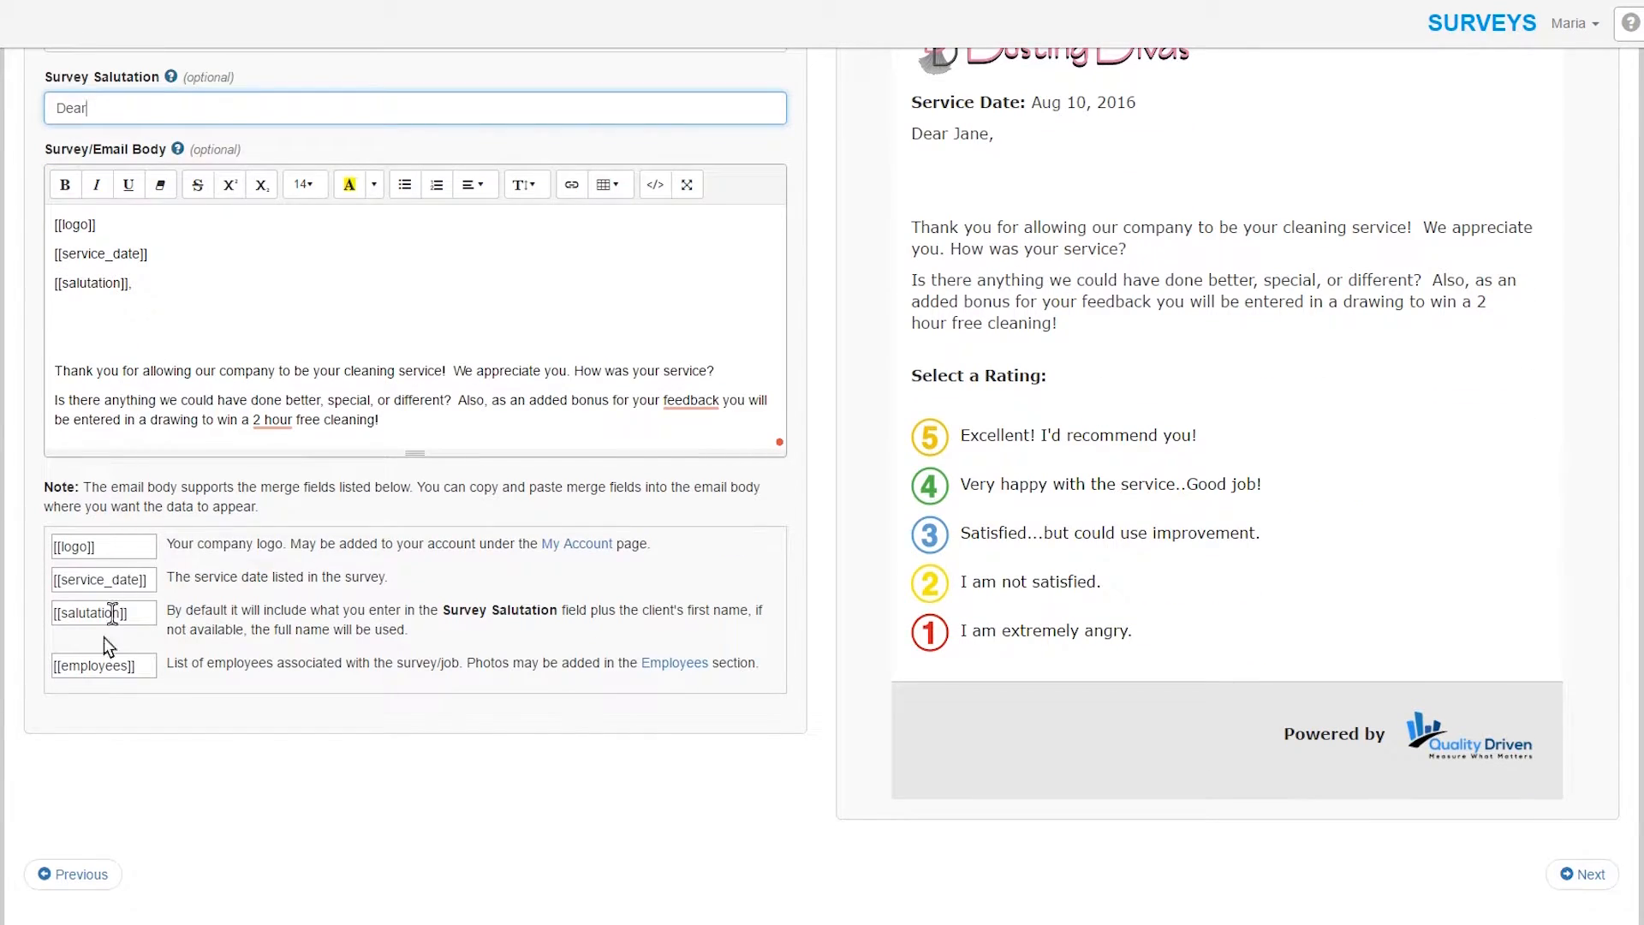
pyautogui.click(93, 672)
pyautogui.hotkey('ctrl', 'c')
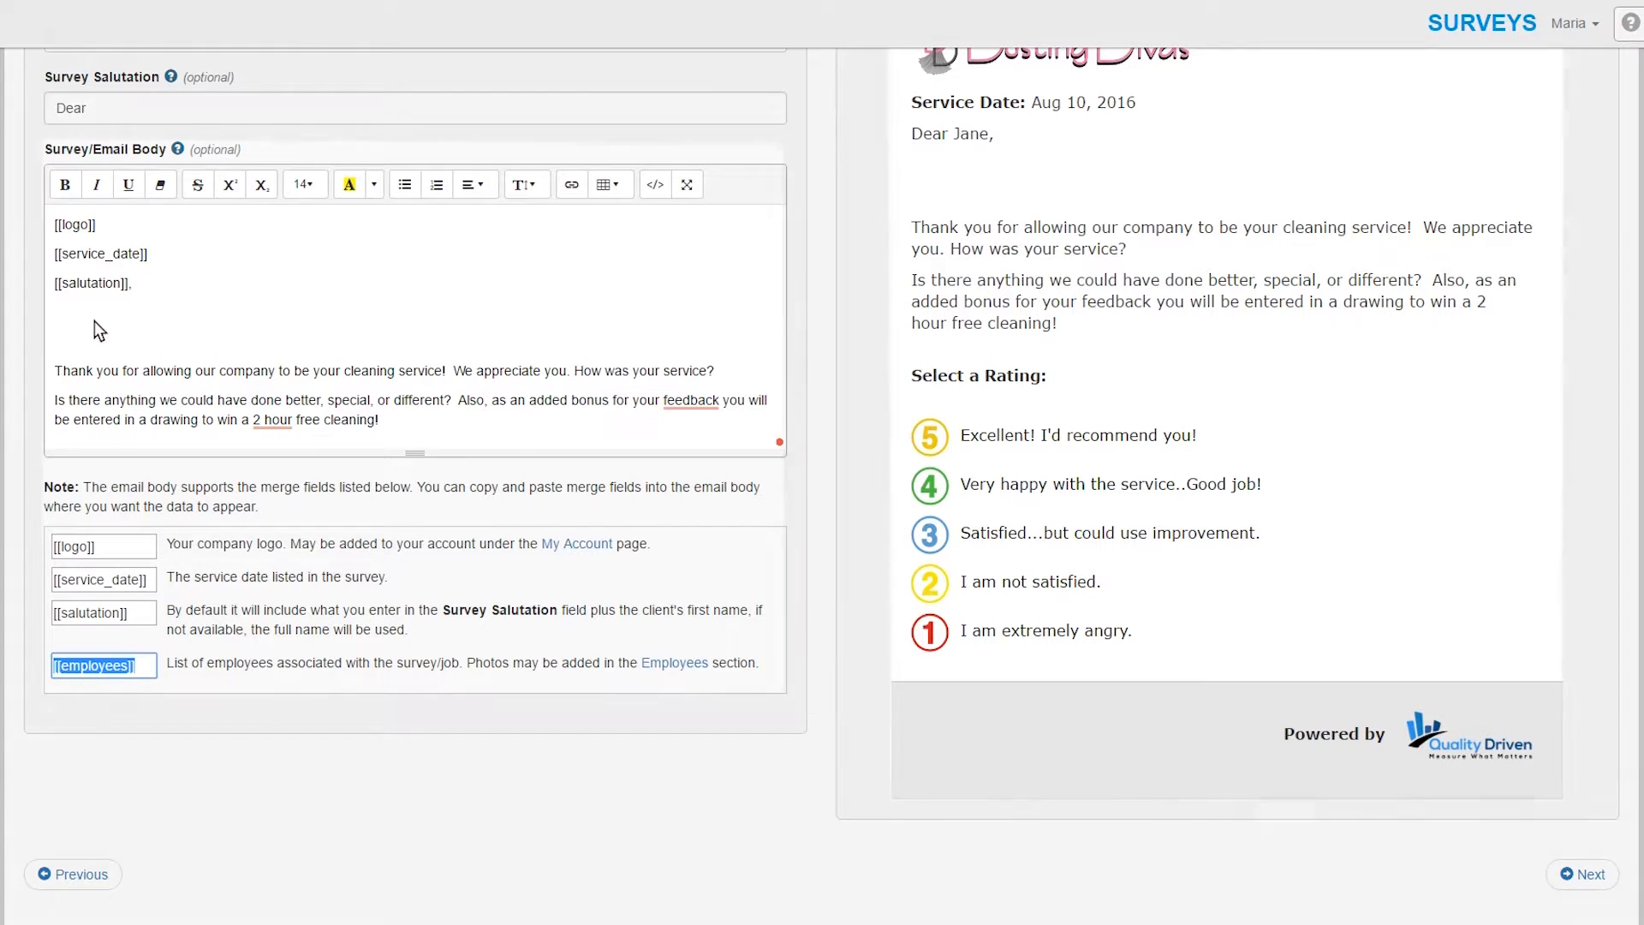
pyautogui.click(88, 318)
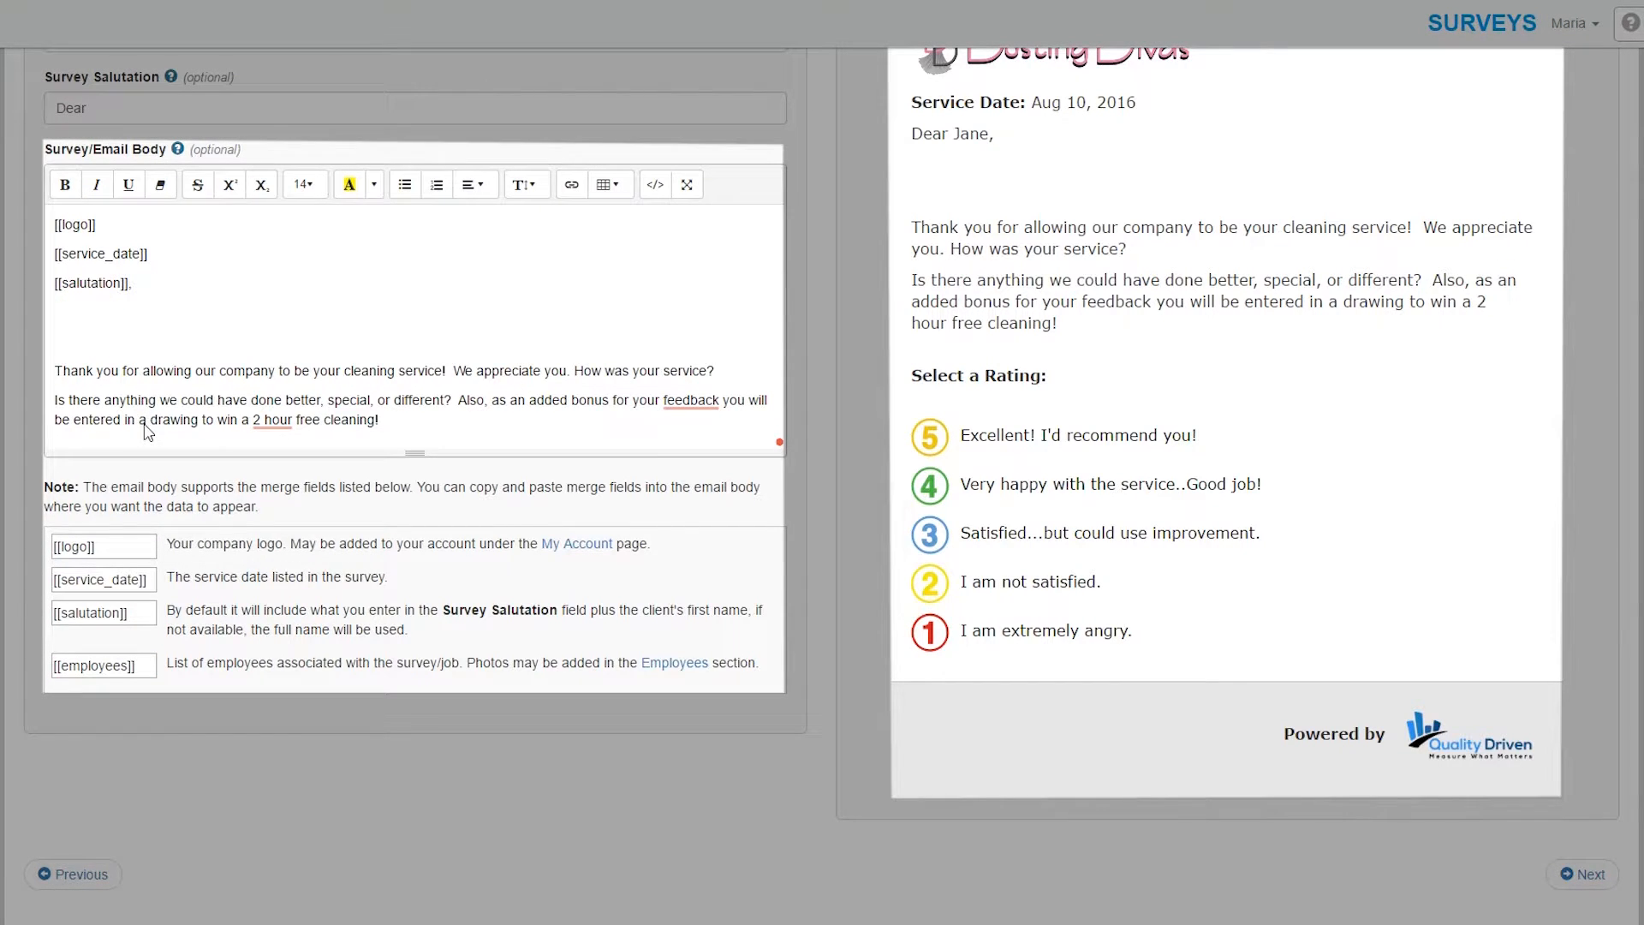
pyautogui.hotkey('ctrl', 'v')
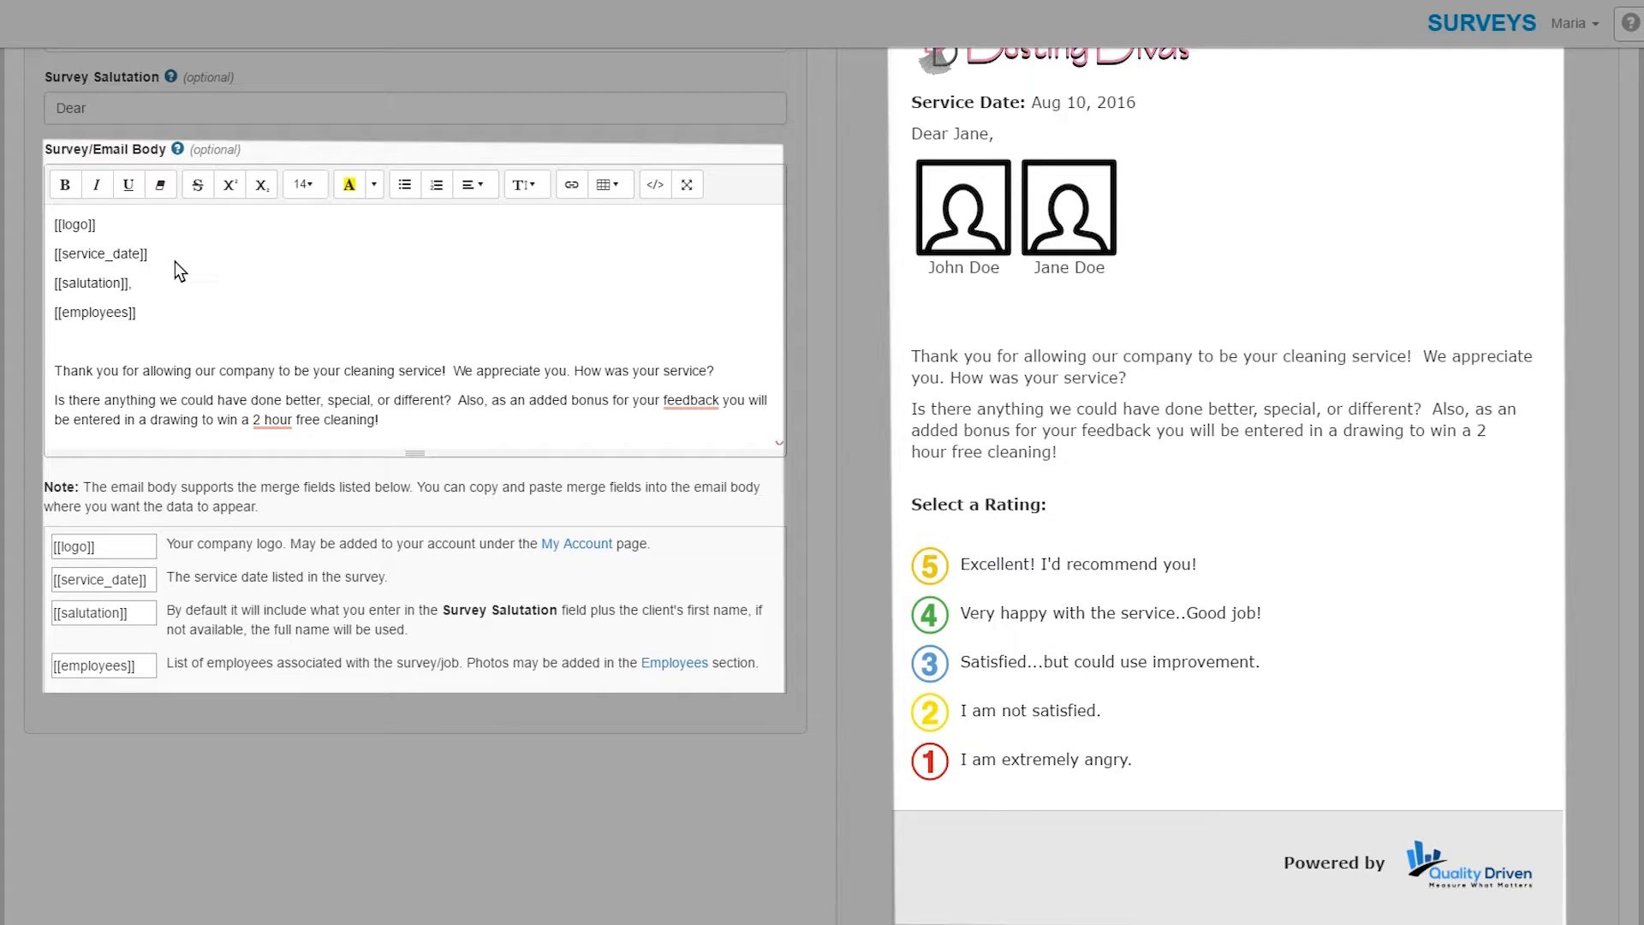
pyautogui.press('Return')
pyautogui.press('Return')
pyautogui.write('YOU')
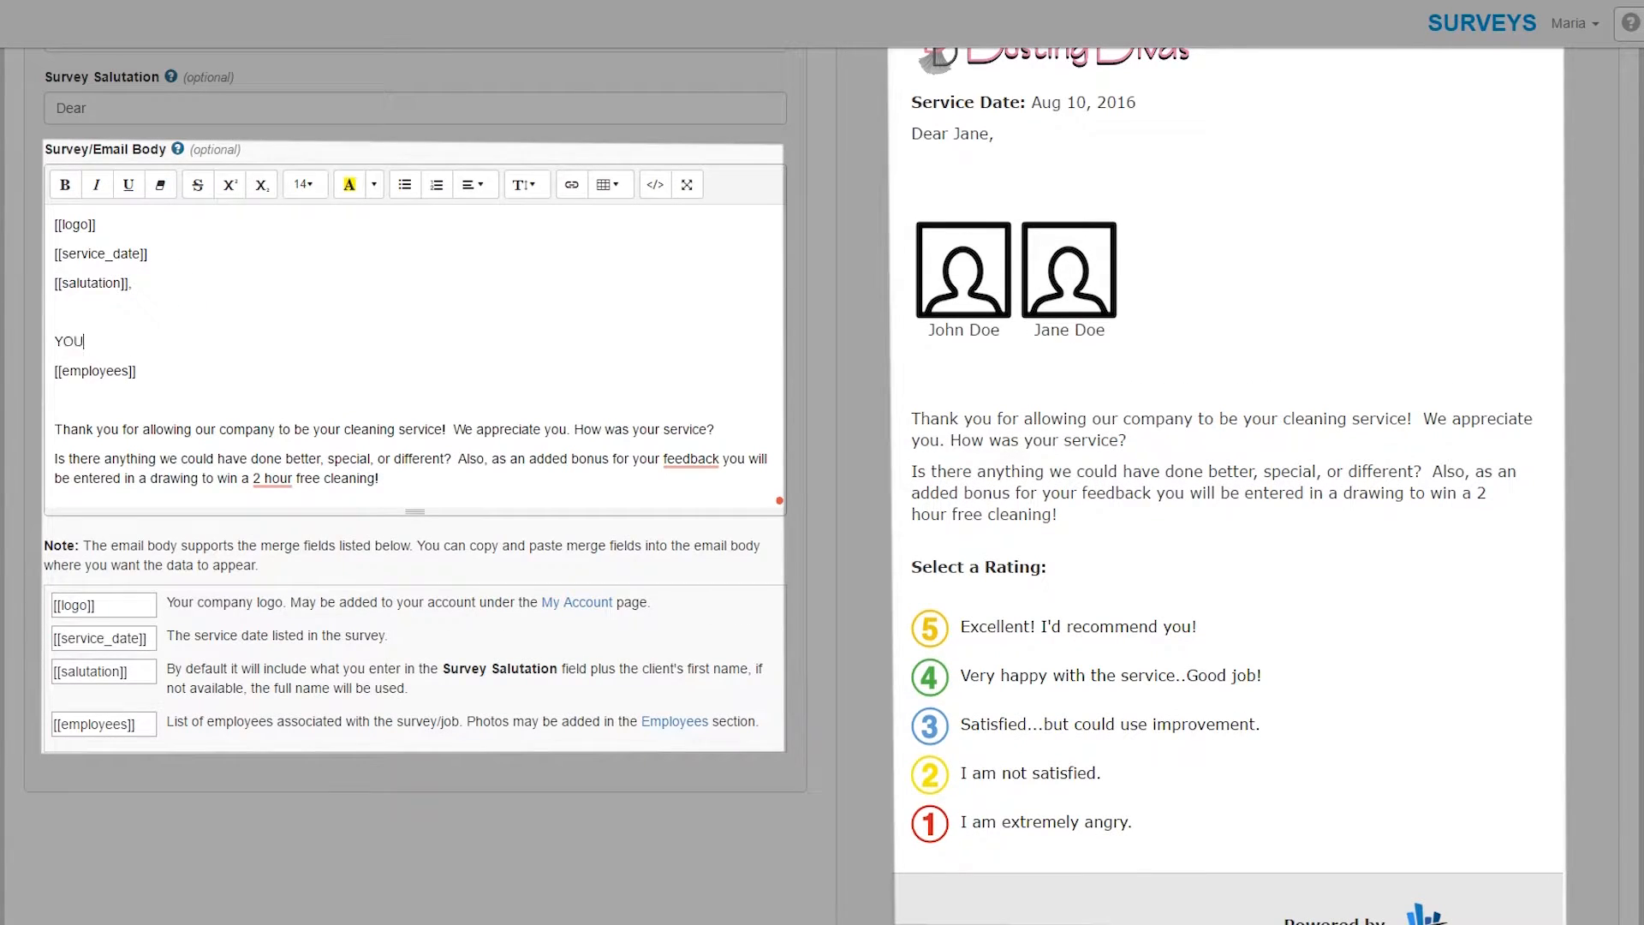
pyautogui.write('R TEAM WAS')
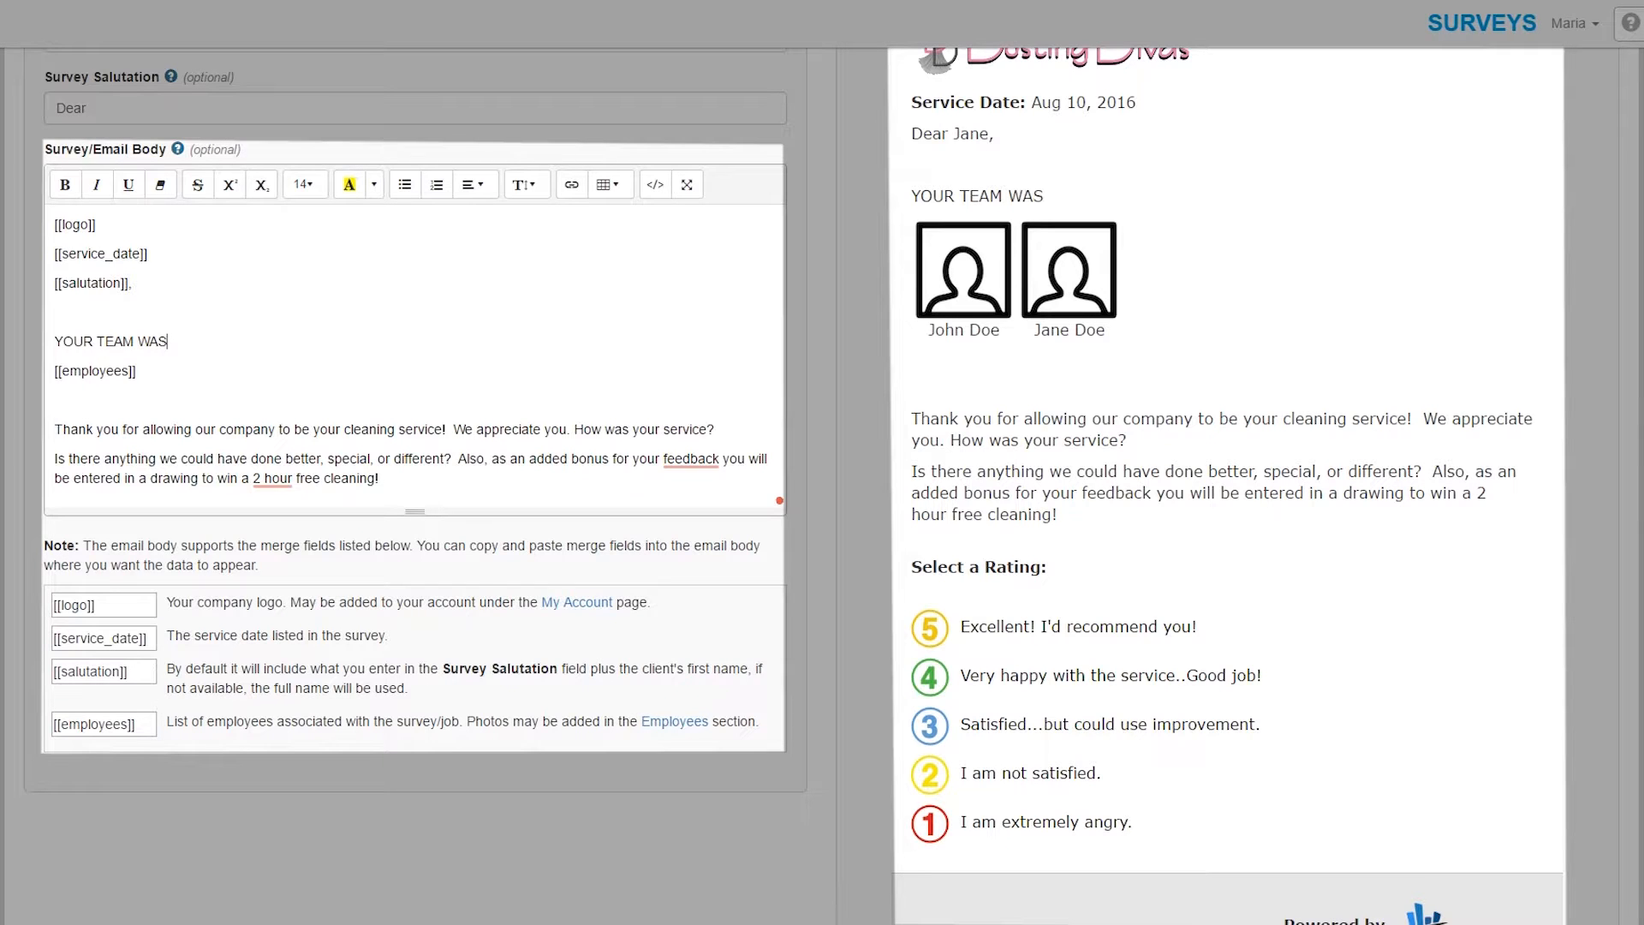
pyautogui.write(':')
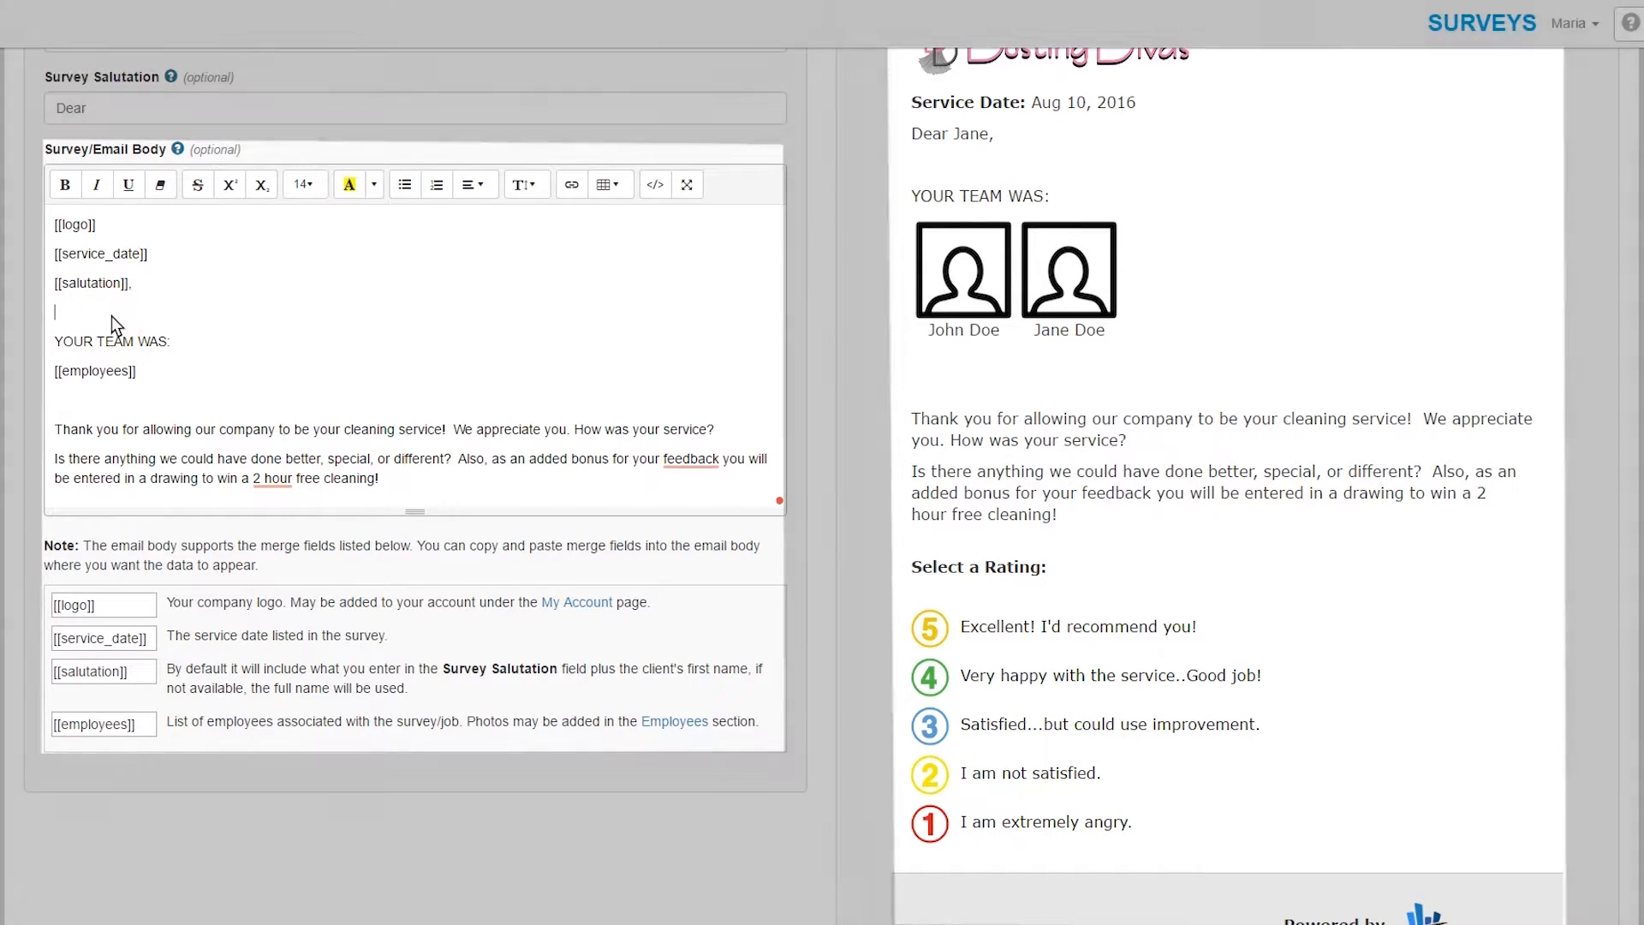
pyautogui.press('Delete')
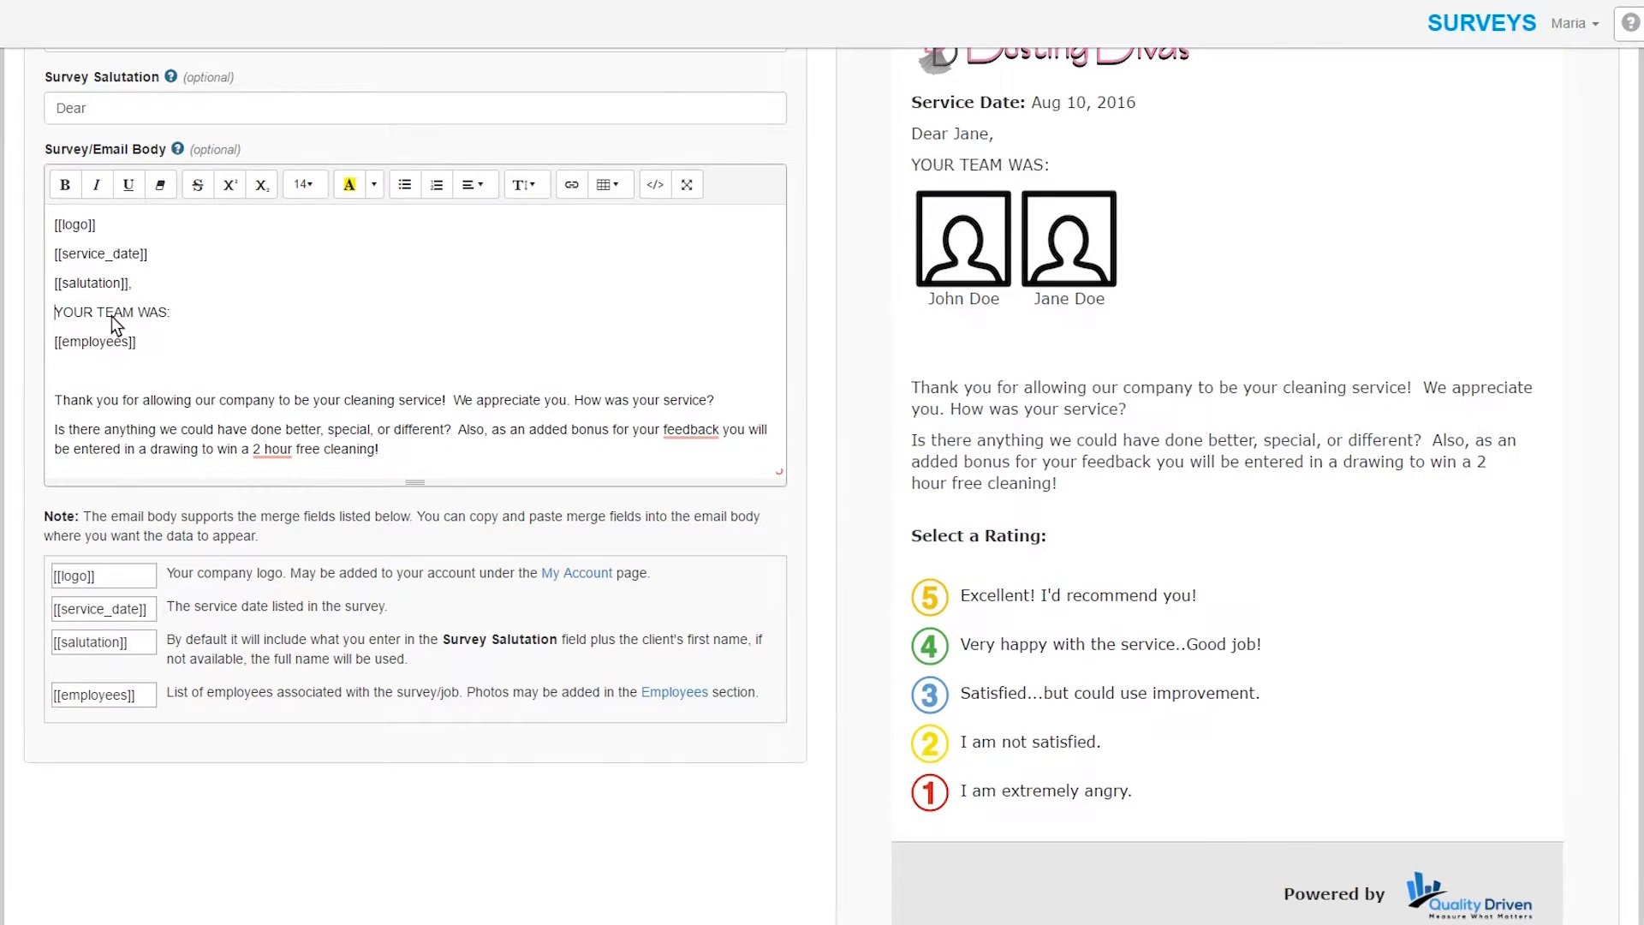
# - Delete the blank line below the employees field, leaving 'Thank' without bold or italic
pyautogui.click(89, 374)
pyautogui.press('Delete')
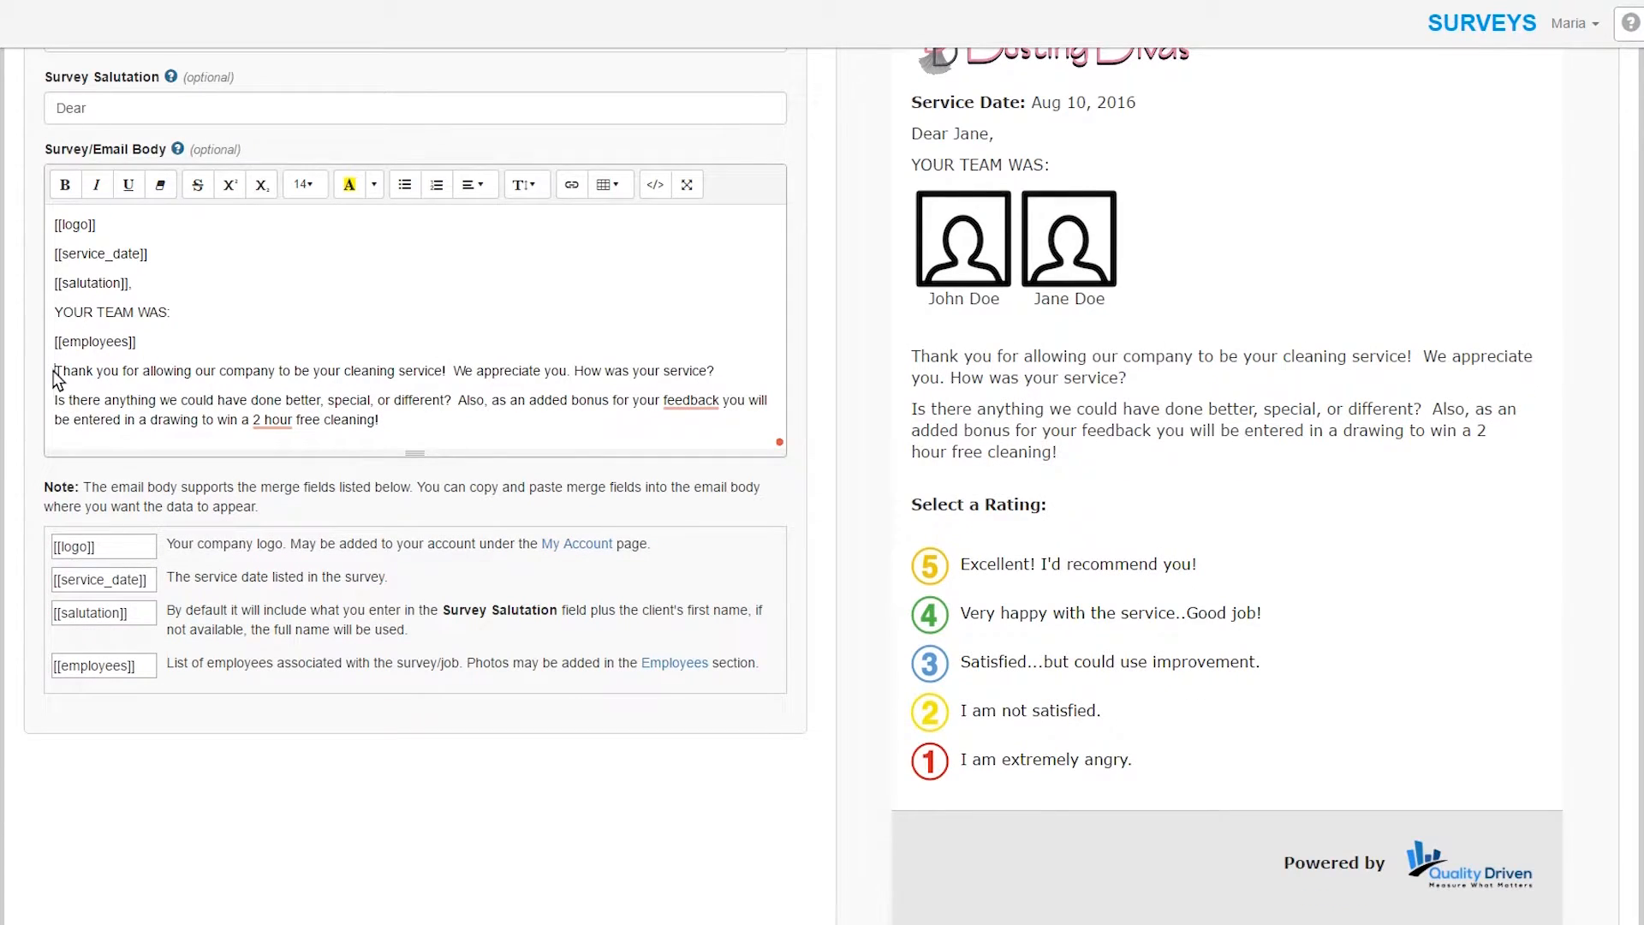
pyautogui.doubleClick(89, 372)
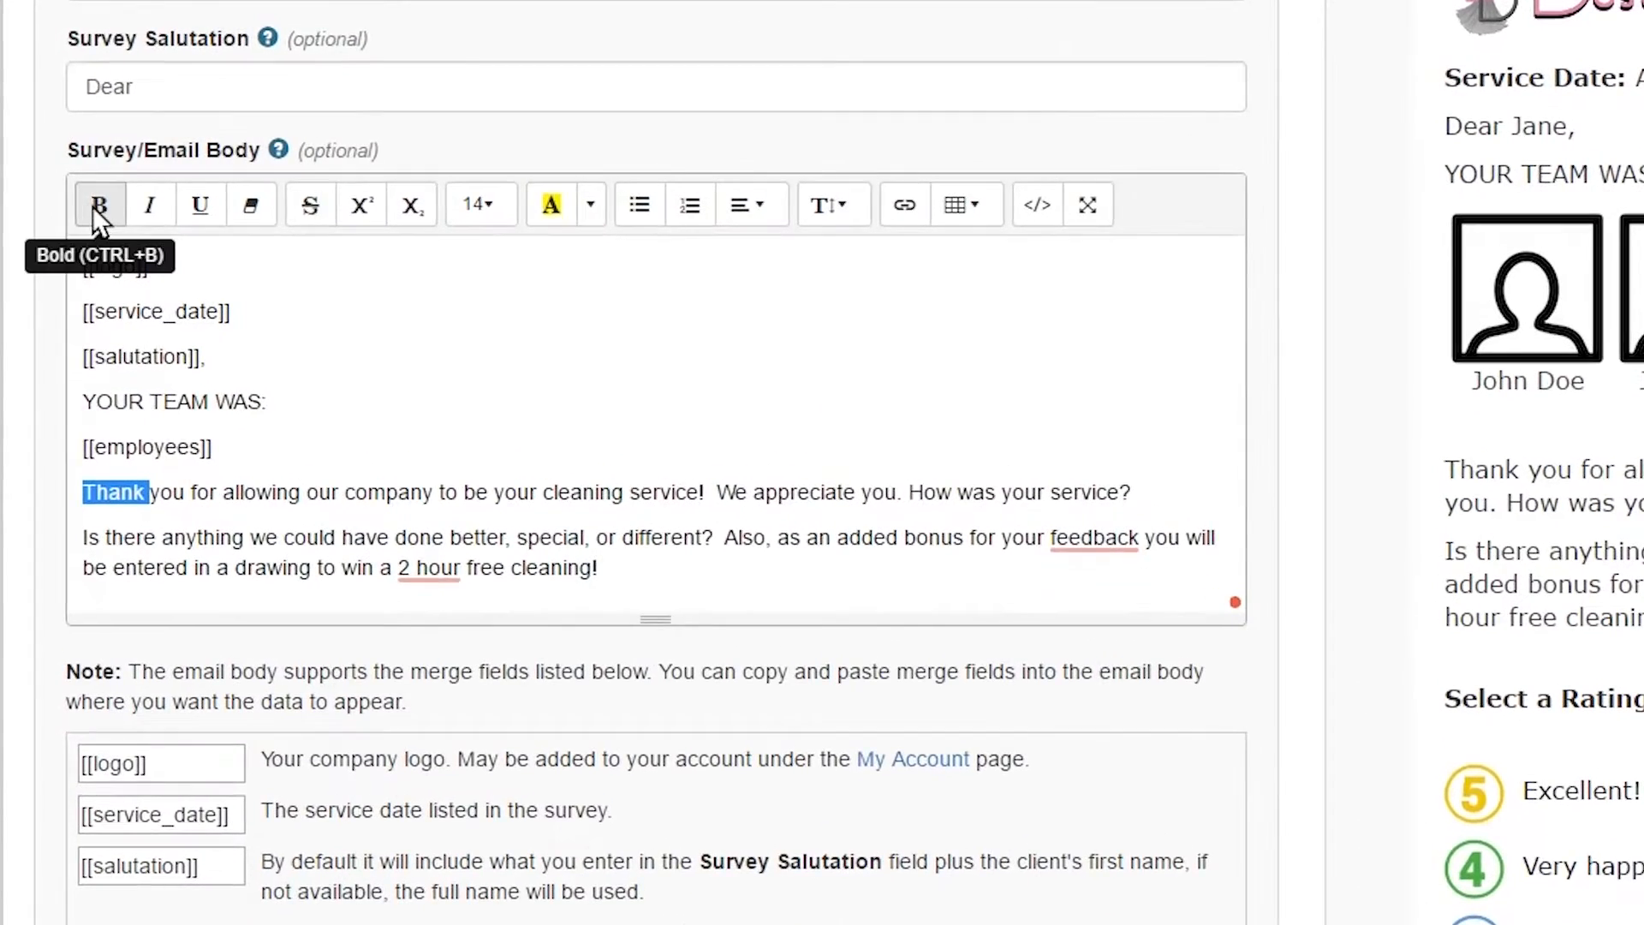
pyautogui.click(90, 200)
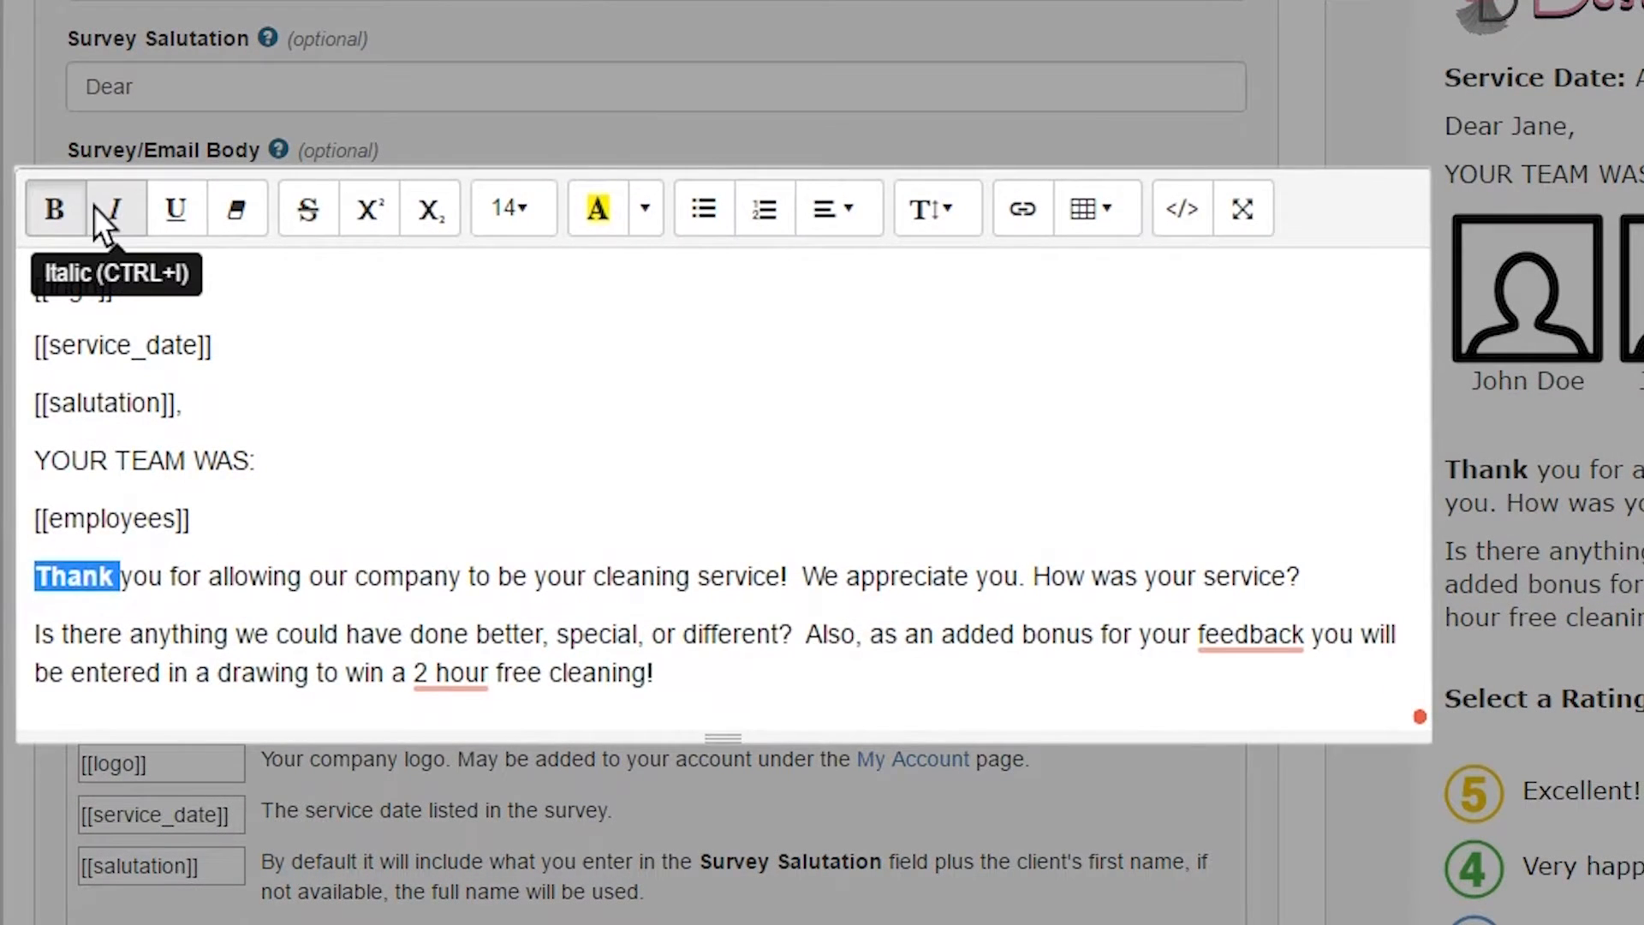
pyautogui.click(113, 208)
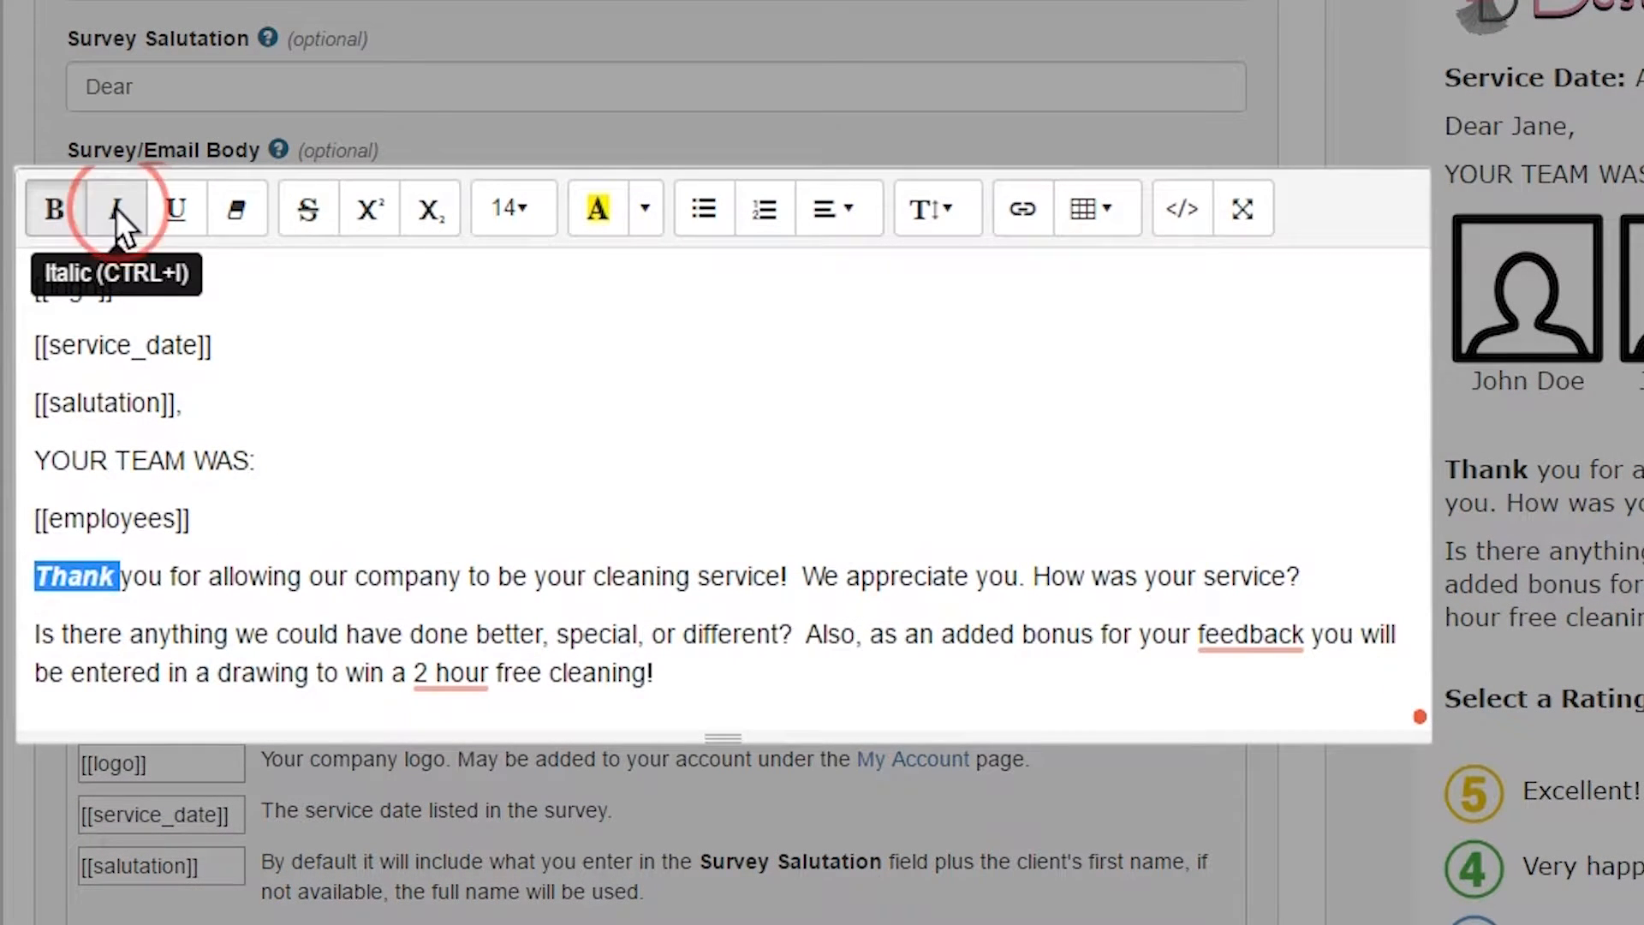
pyautogui.moveTo(130, 587); pyautogui.dragTo(30, 580)
pyautogui.click(143, 589)
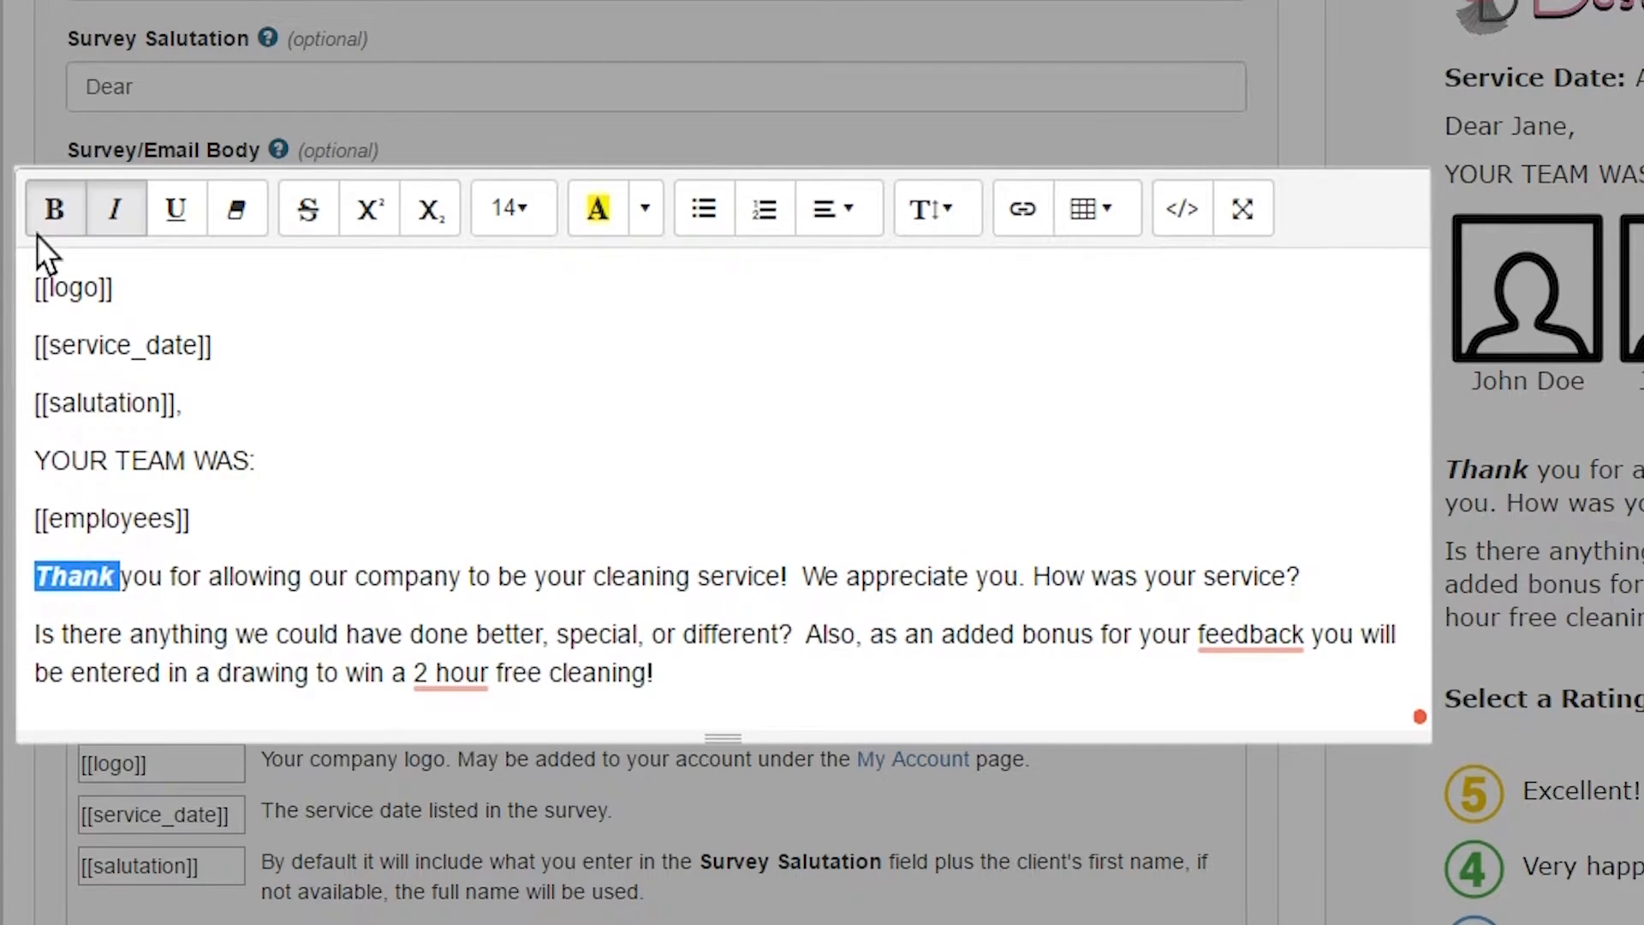
pyautogui.click(58, 214)
pyautogui.click(115, 211)
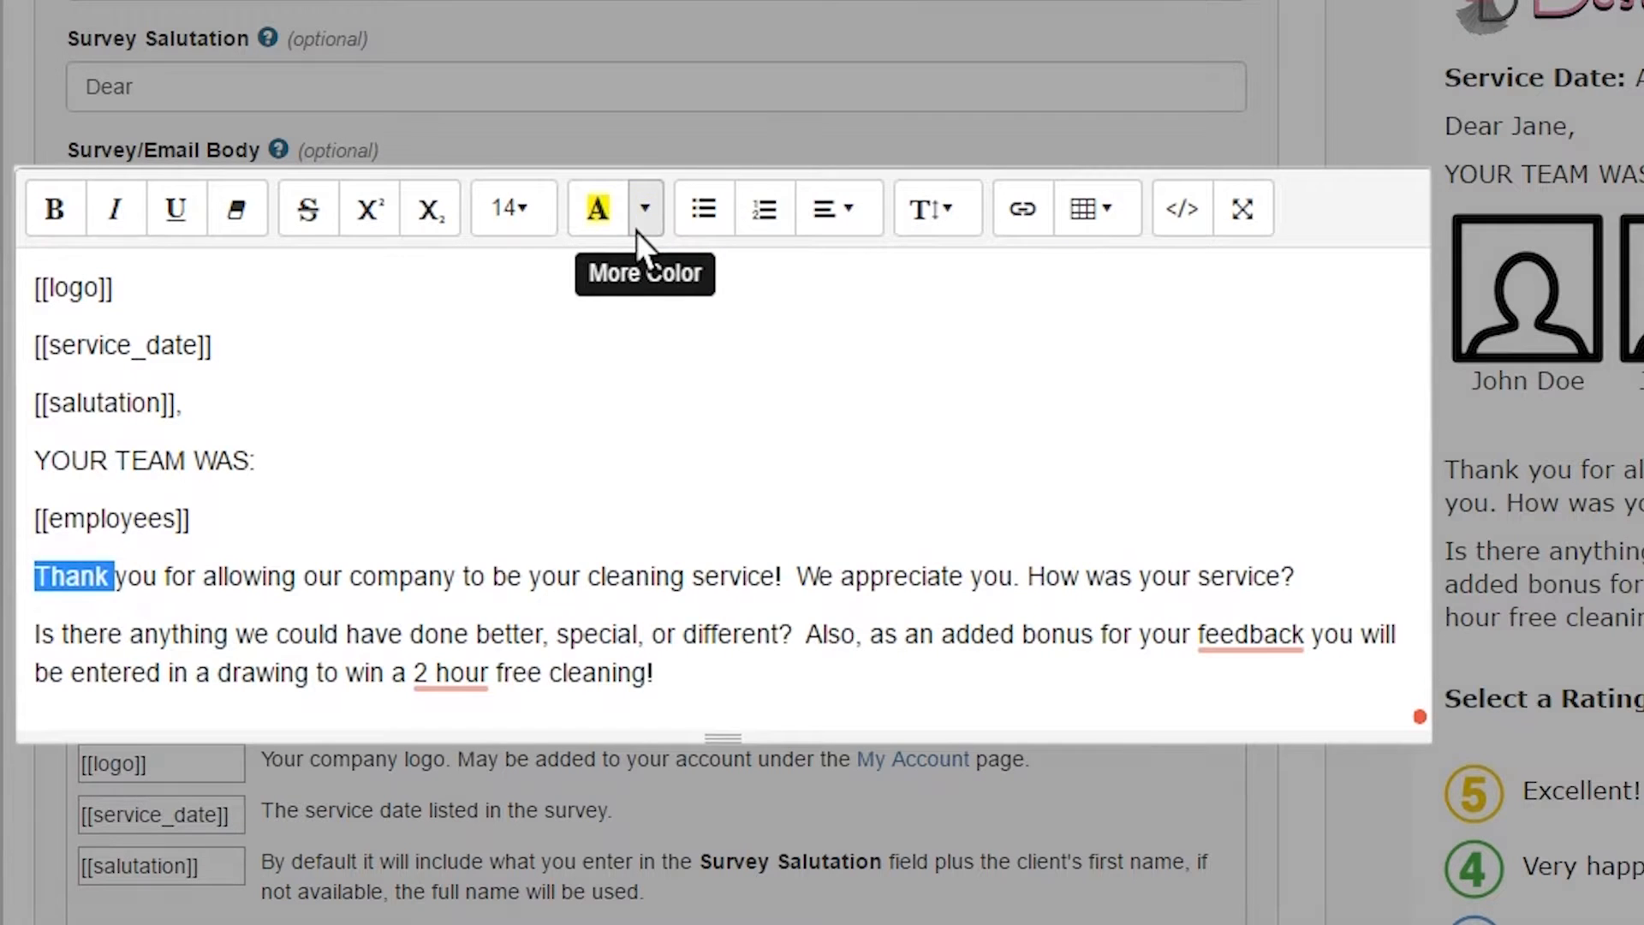
# - Close the body with 'Sincerely,', the sender's name, Dusting Divas and a phone number
pyautogui.click(654, 566)
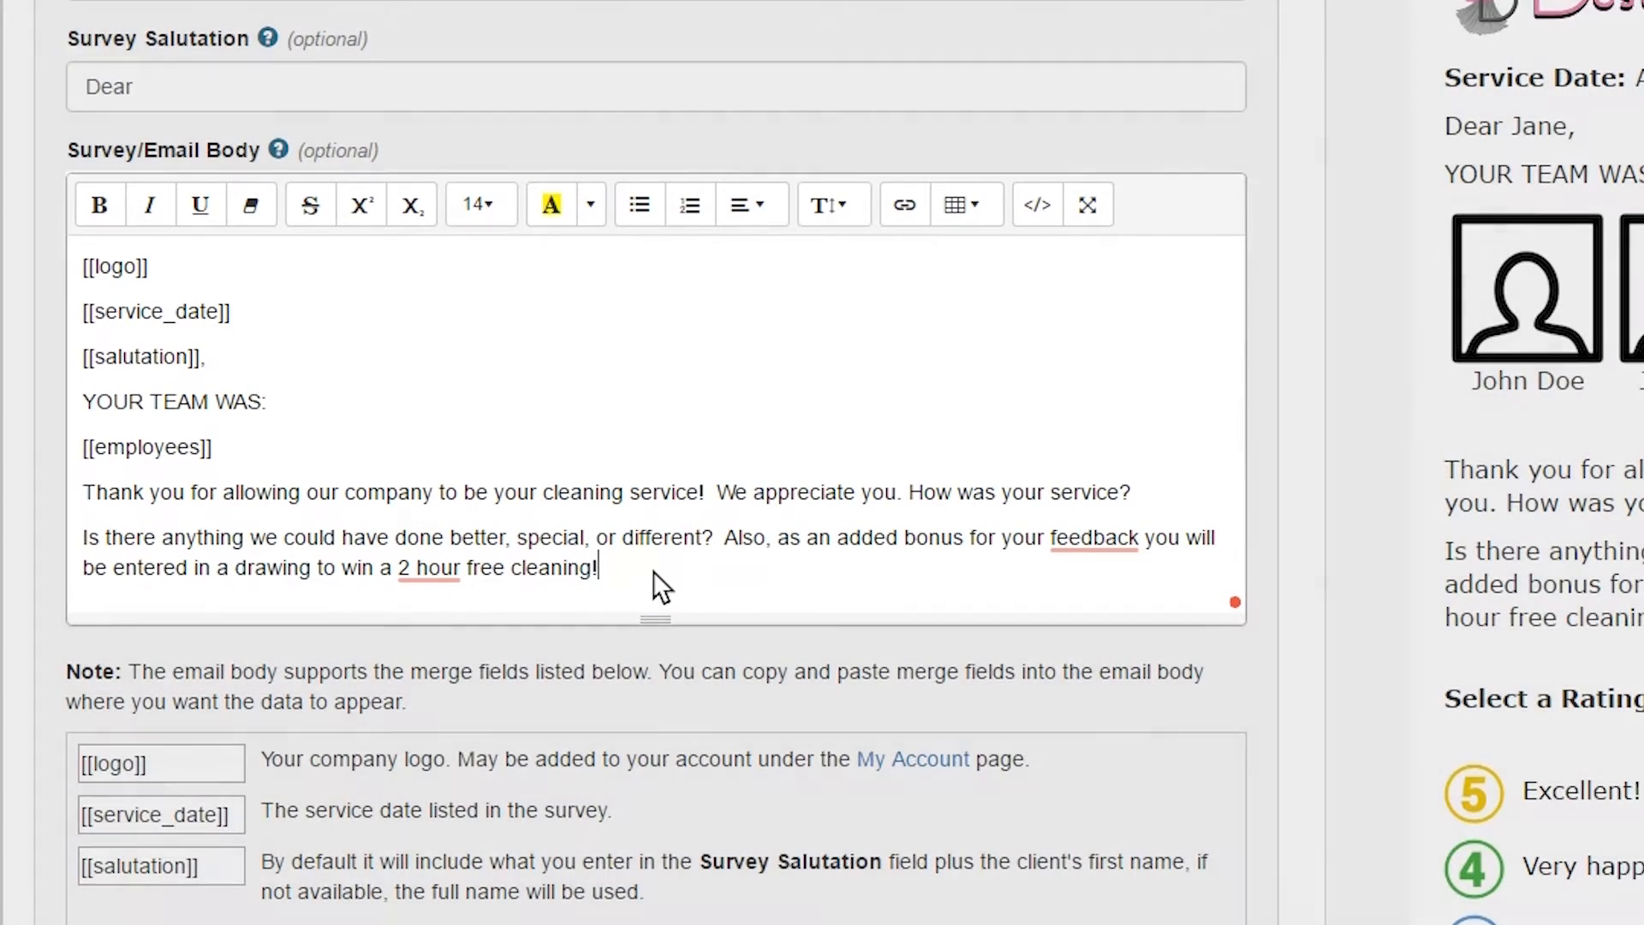
pyautogui.press('Return')
pyautogui.write('sINC')
pyautogui.press('BackSpace')
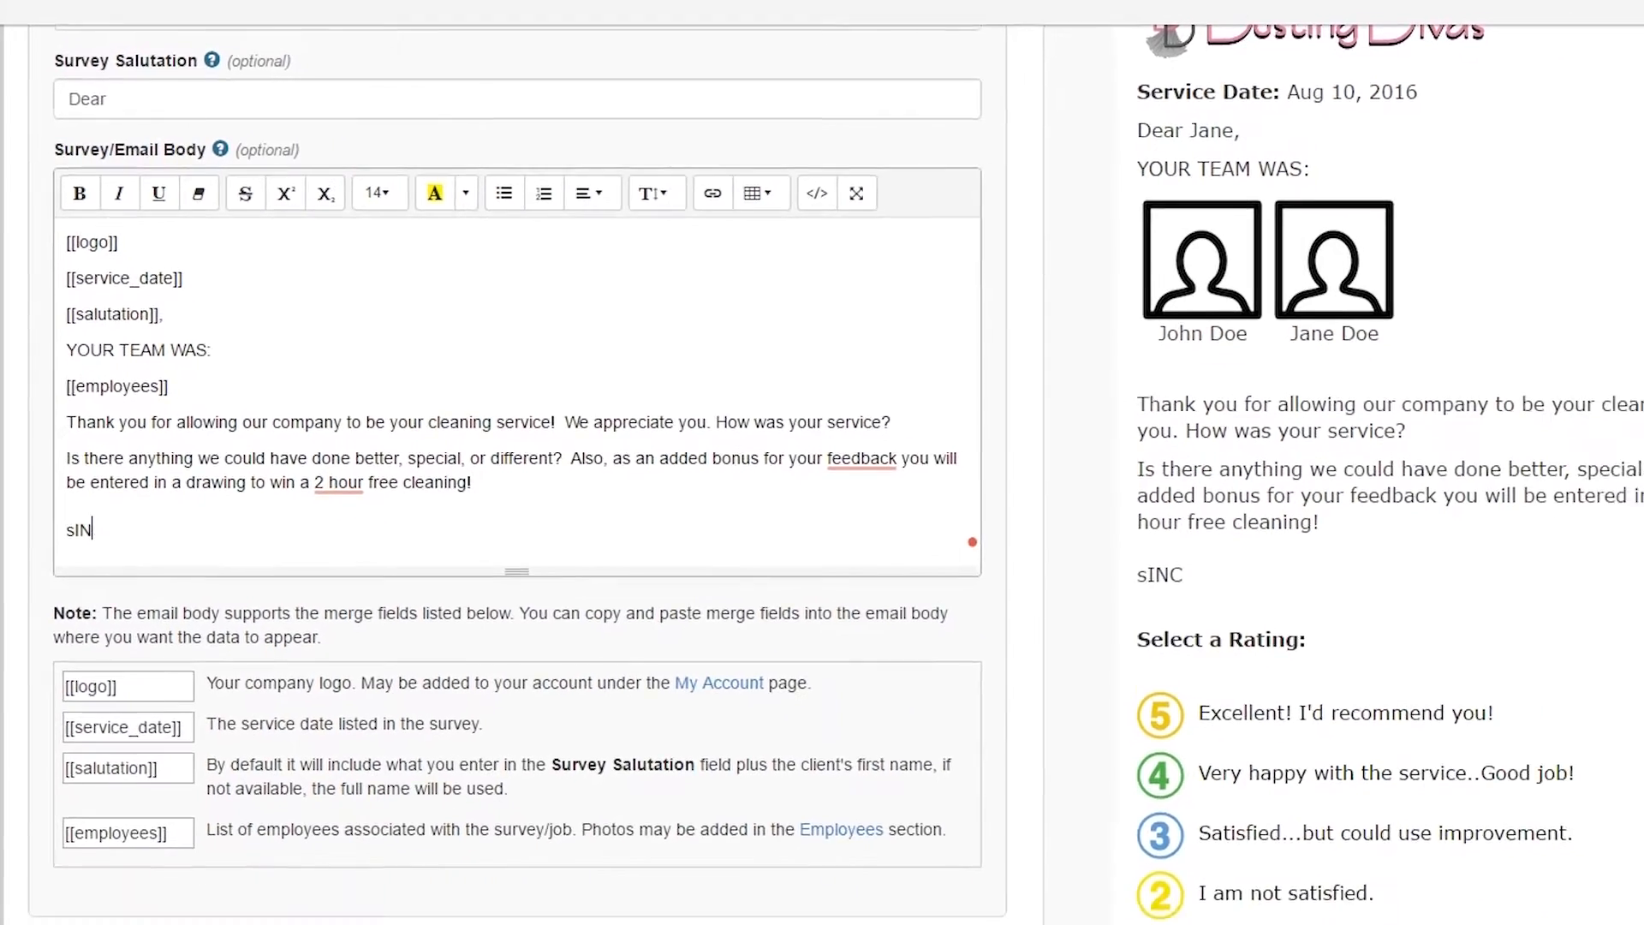
pyautogui.press('BackSpace')
pyautogui.press('BackSpace')
pyautogui.press('BackSpace')
pyautogui.write('Sincer')
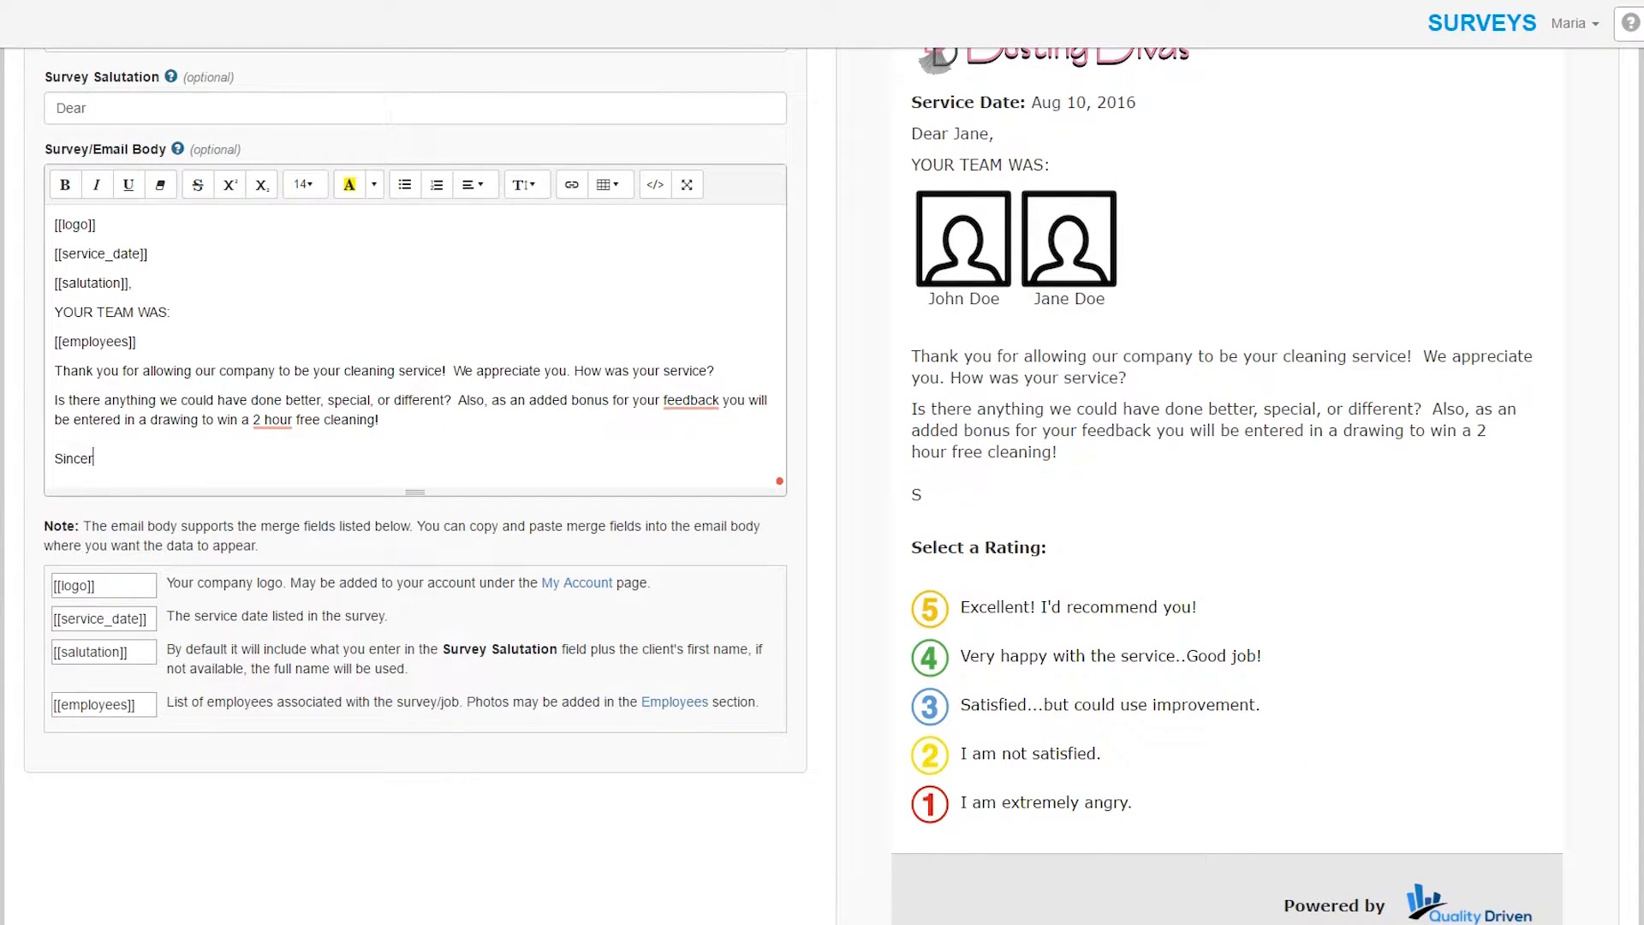
pyautogui.write('ely')
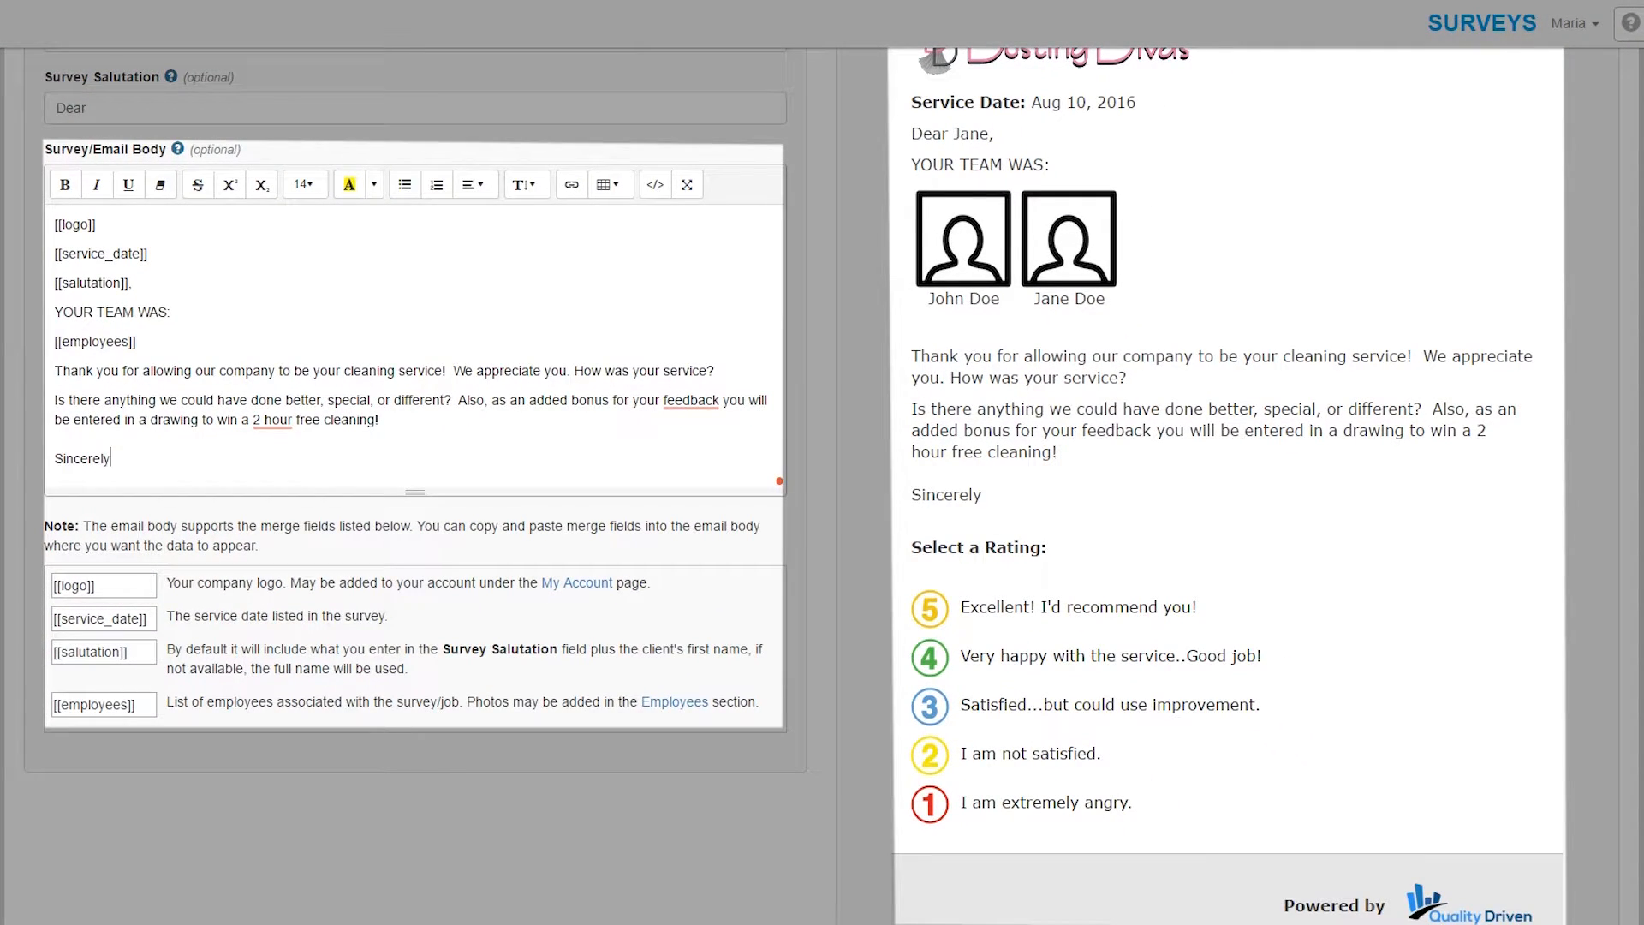
pyautogui.write(',')
pyautogui.press('Return')
pyautogui.write('Rach')
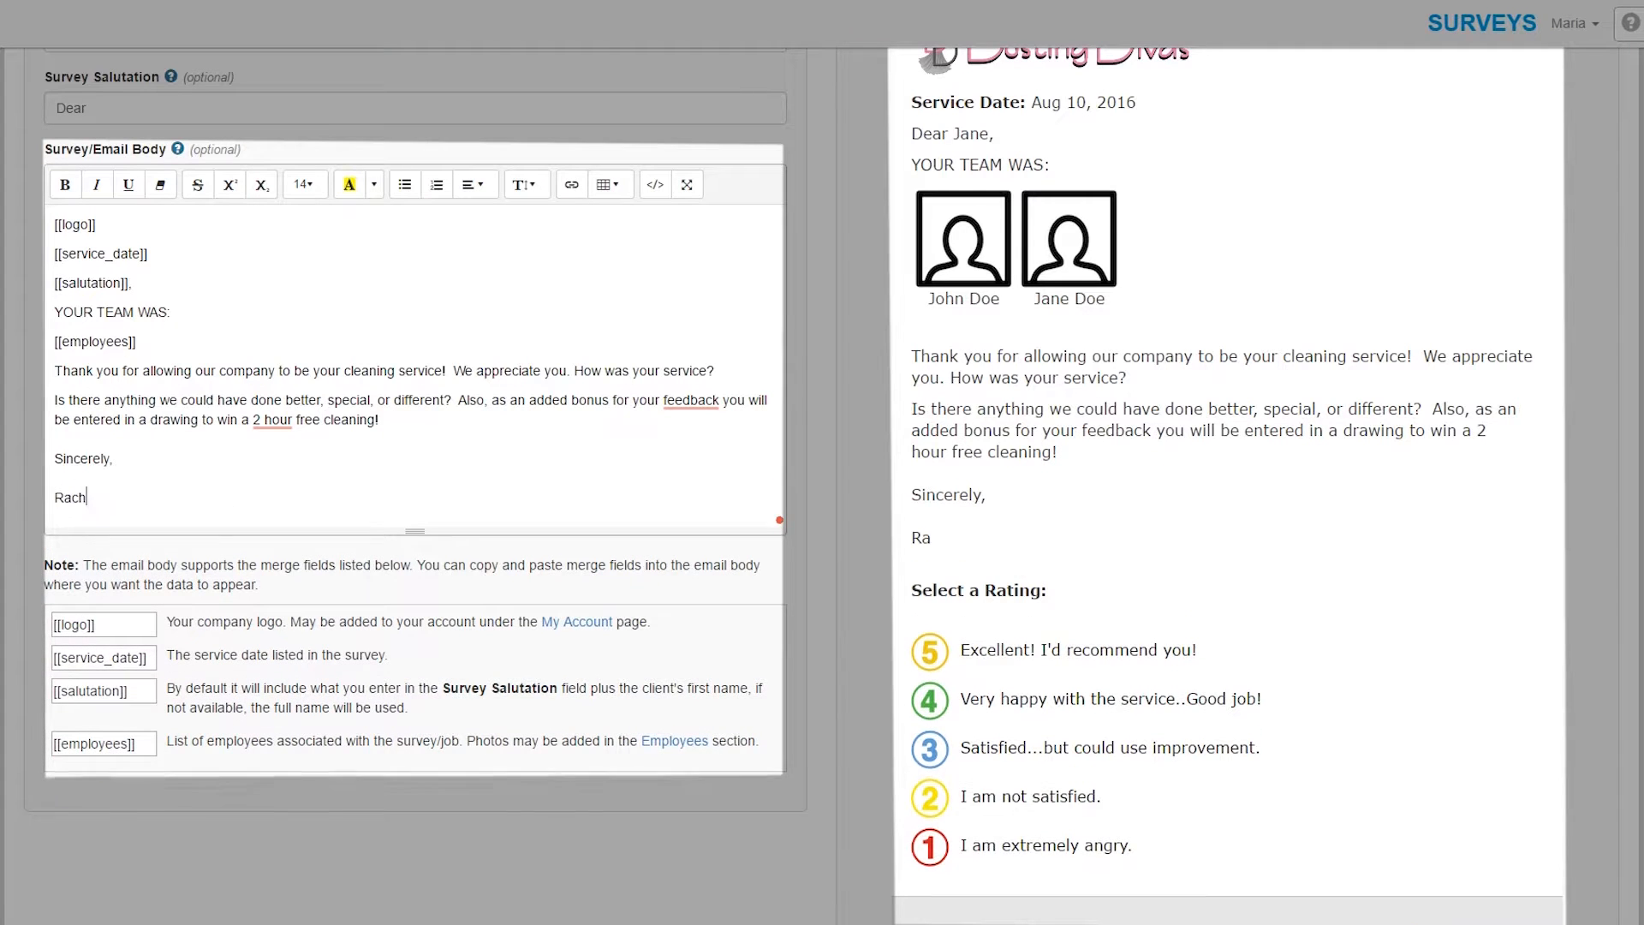
pyautogui.write('el M.')
pyautogui.hotkey('shift', 'Return')
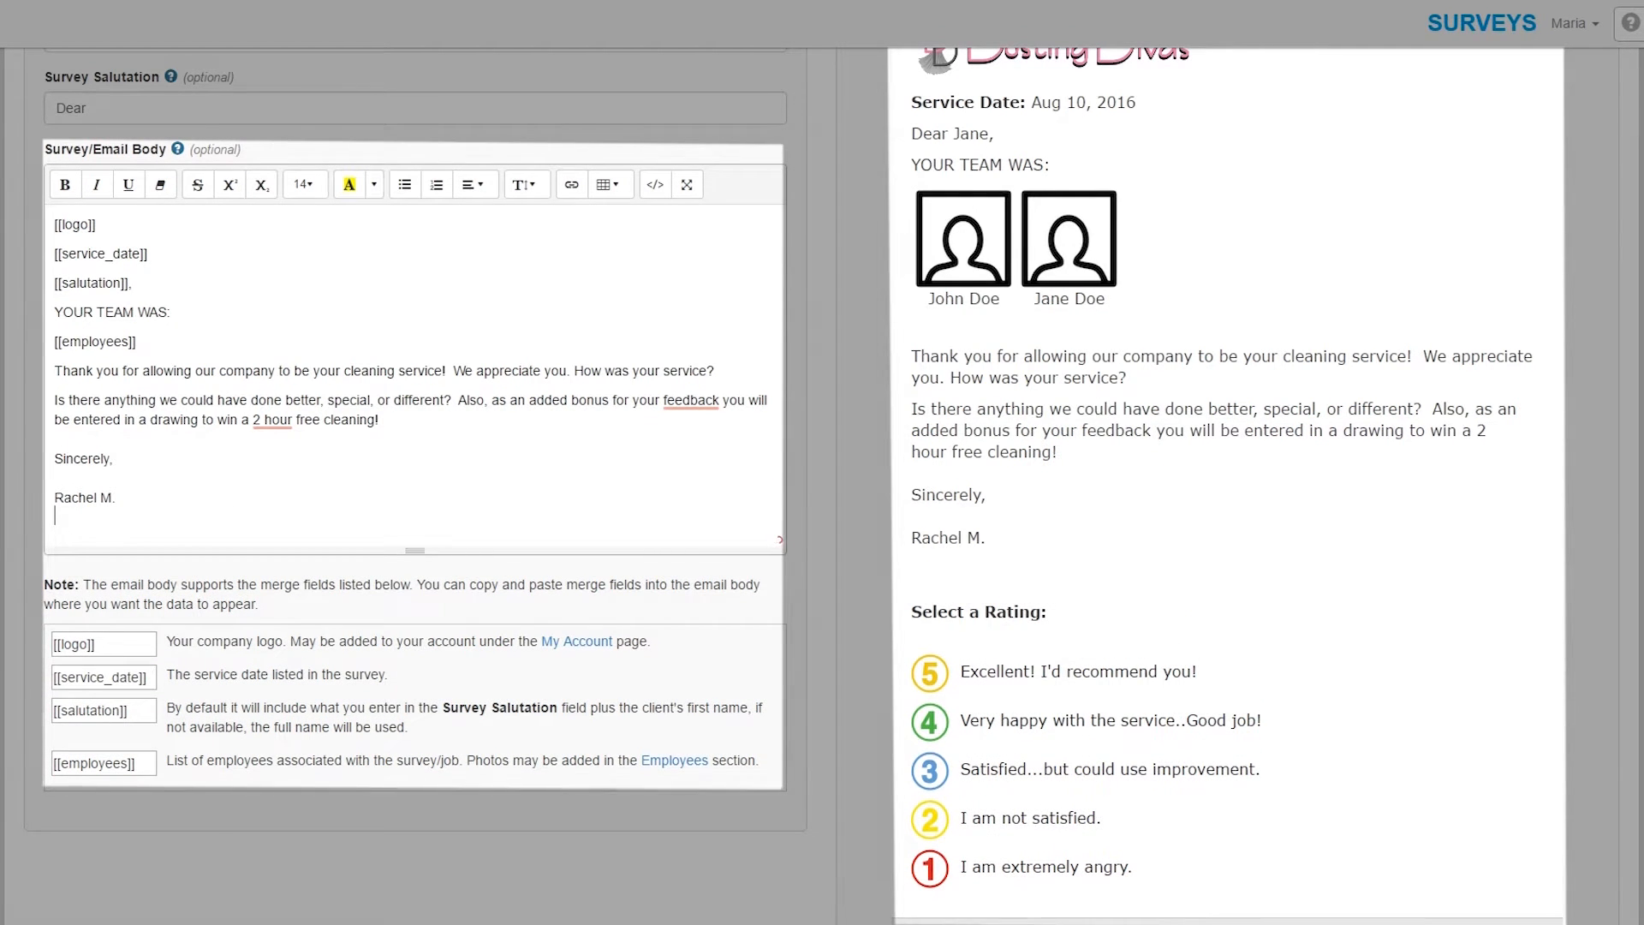
pyautogui.write('Dusting Divas')
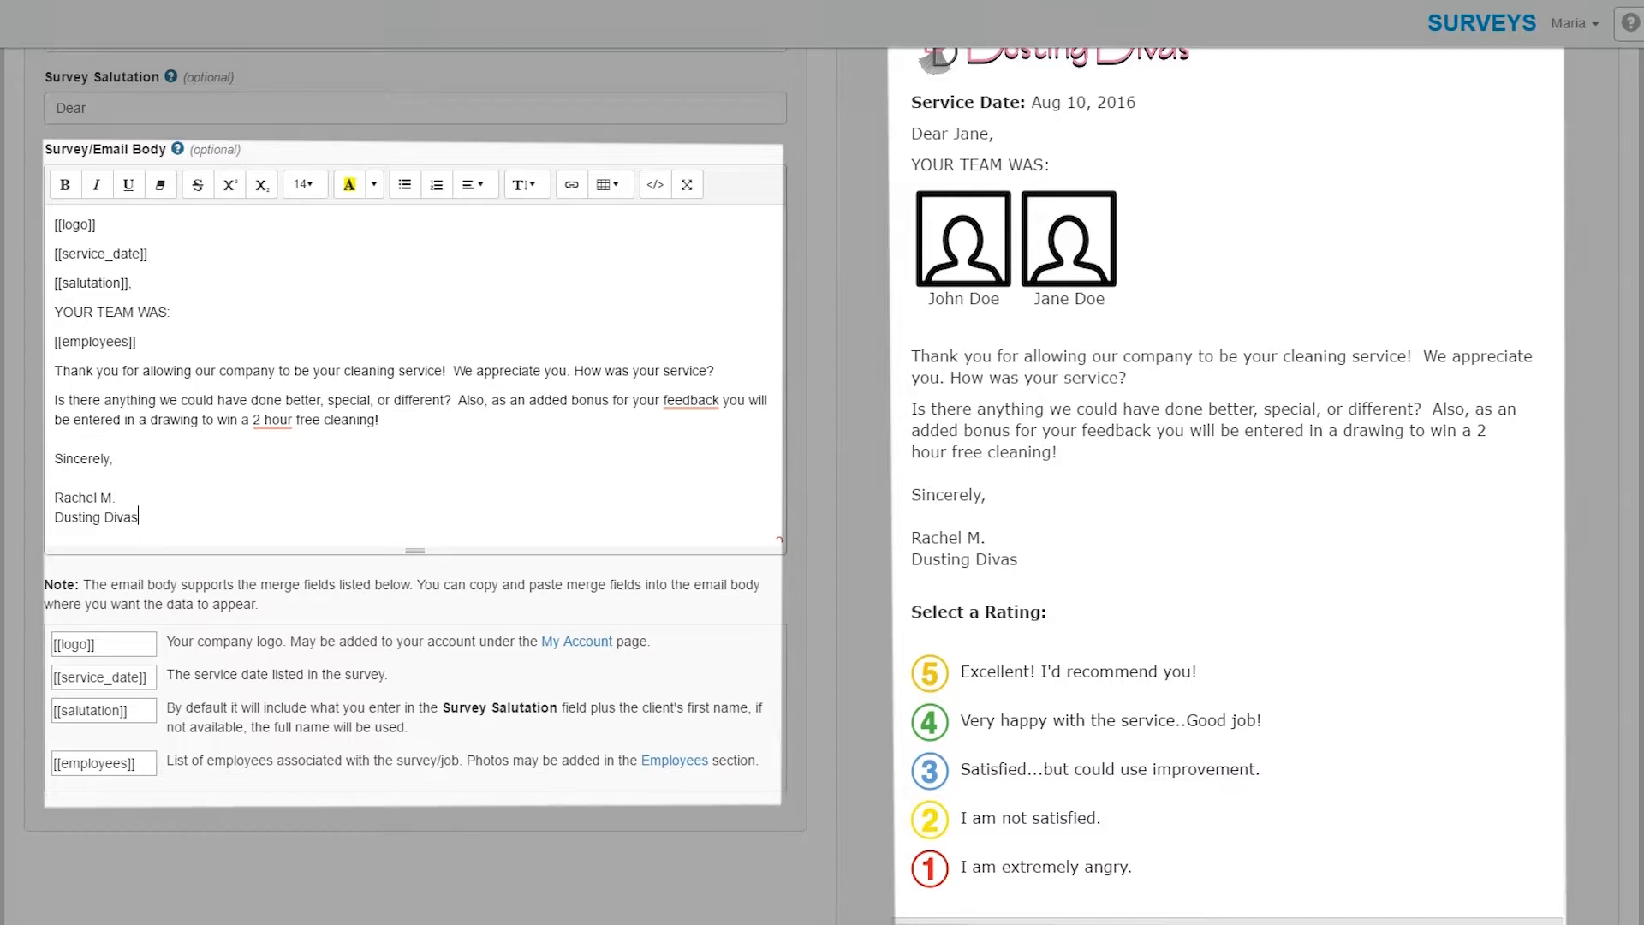
pyautogui.hotkey('shift', 'Return')
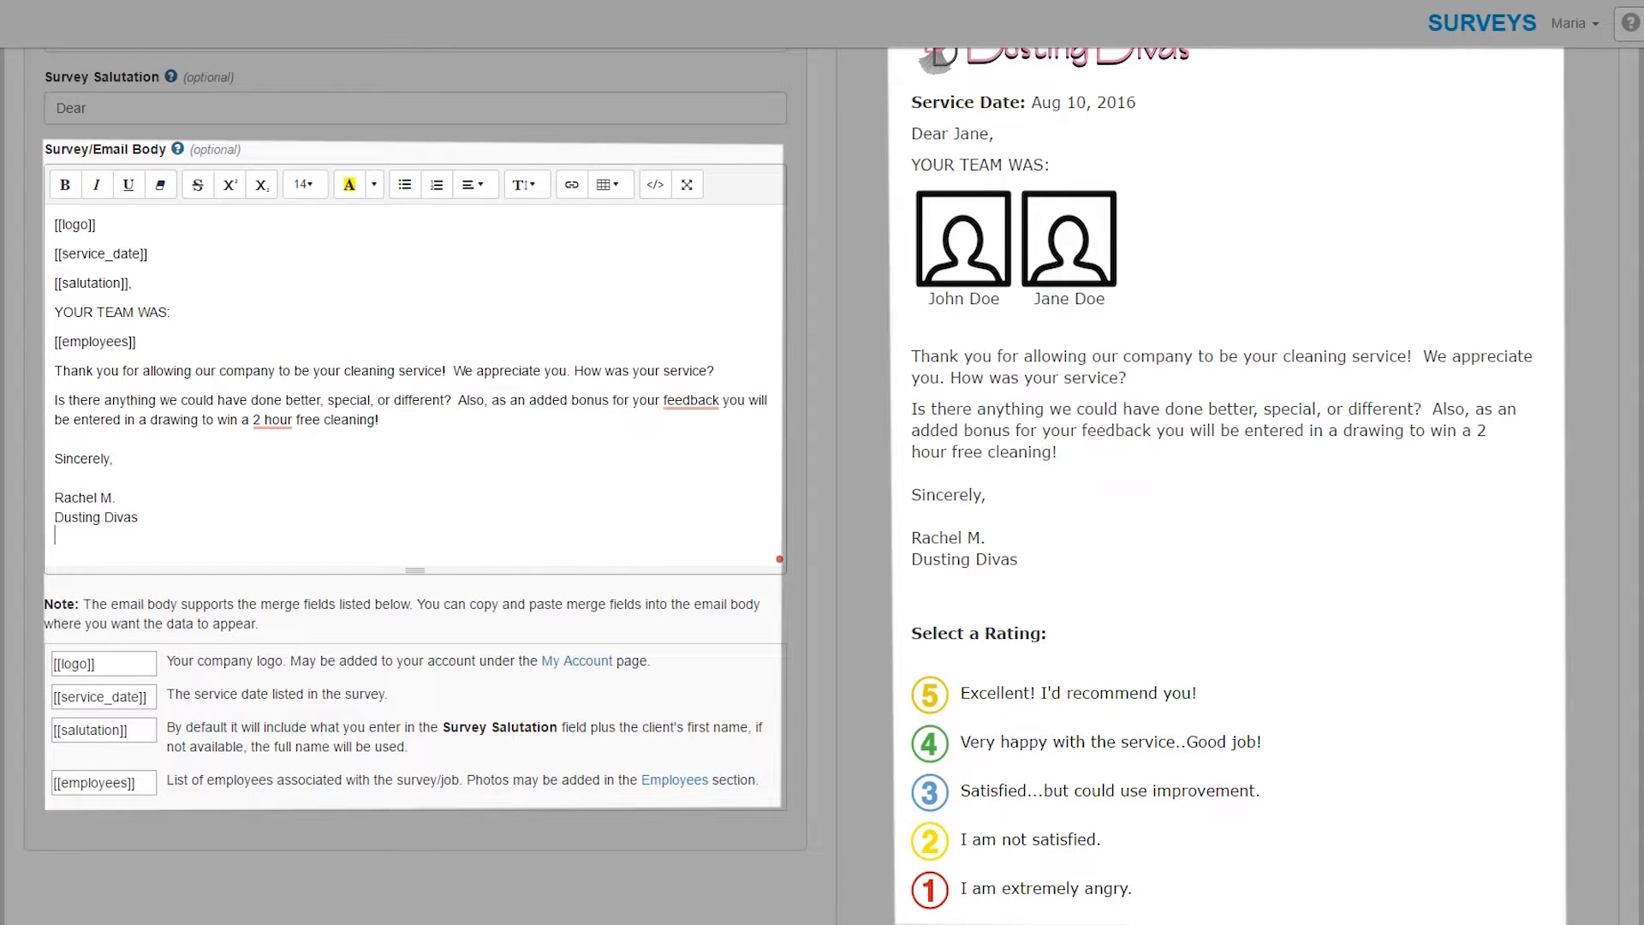
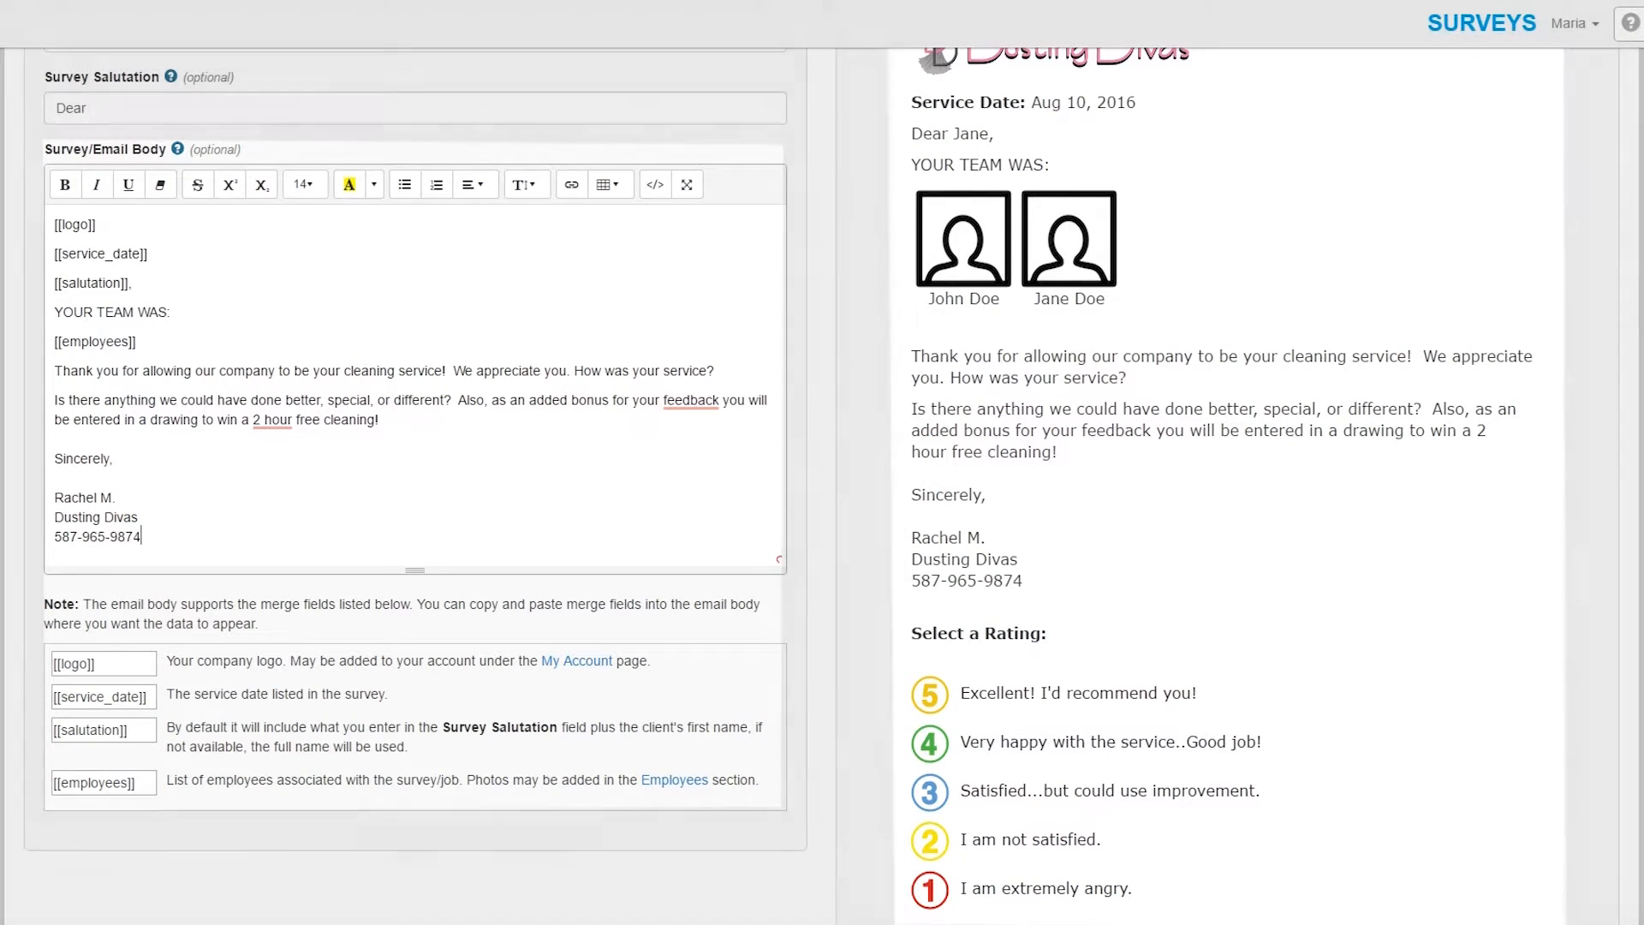
pyautogui.scroll(3, 735, 386)
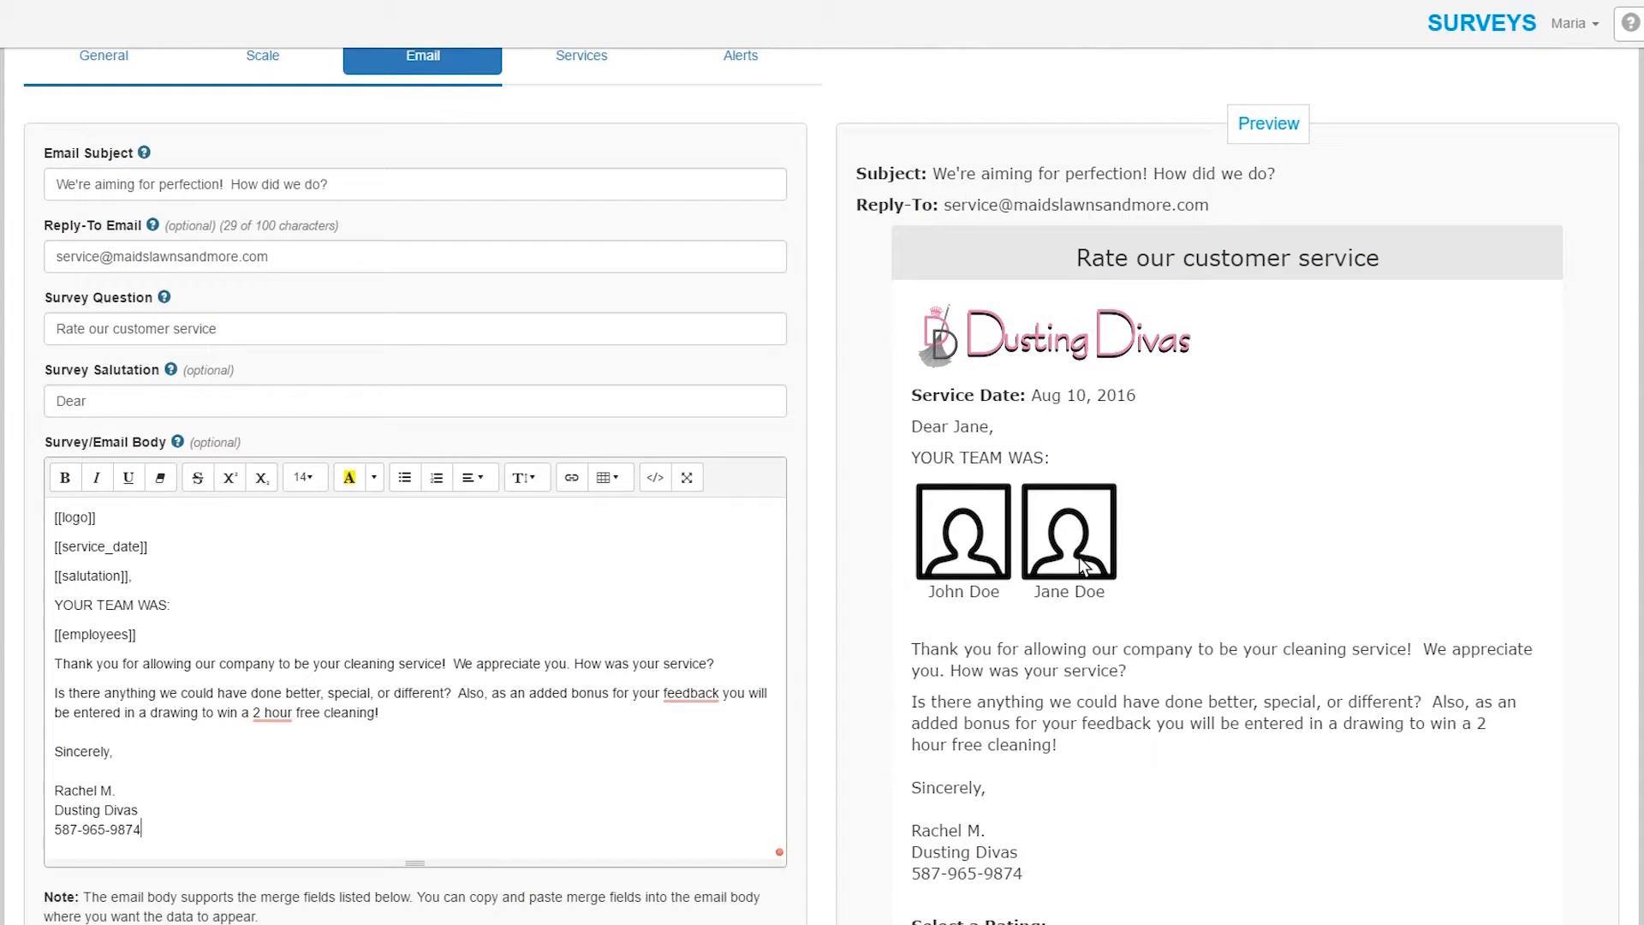
pyautogui.scroll(-5, 1079, 559)
pyautogui.scroll(-3, 1313, 676)
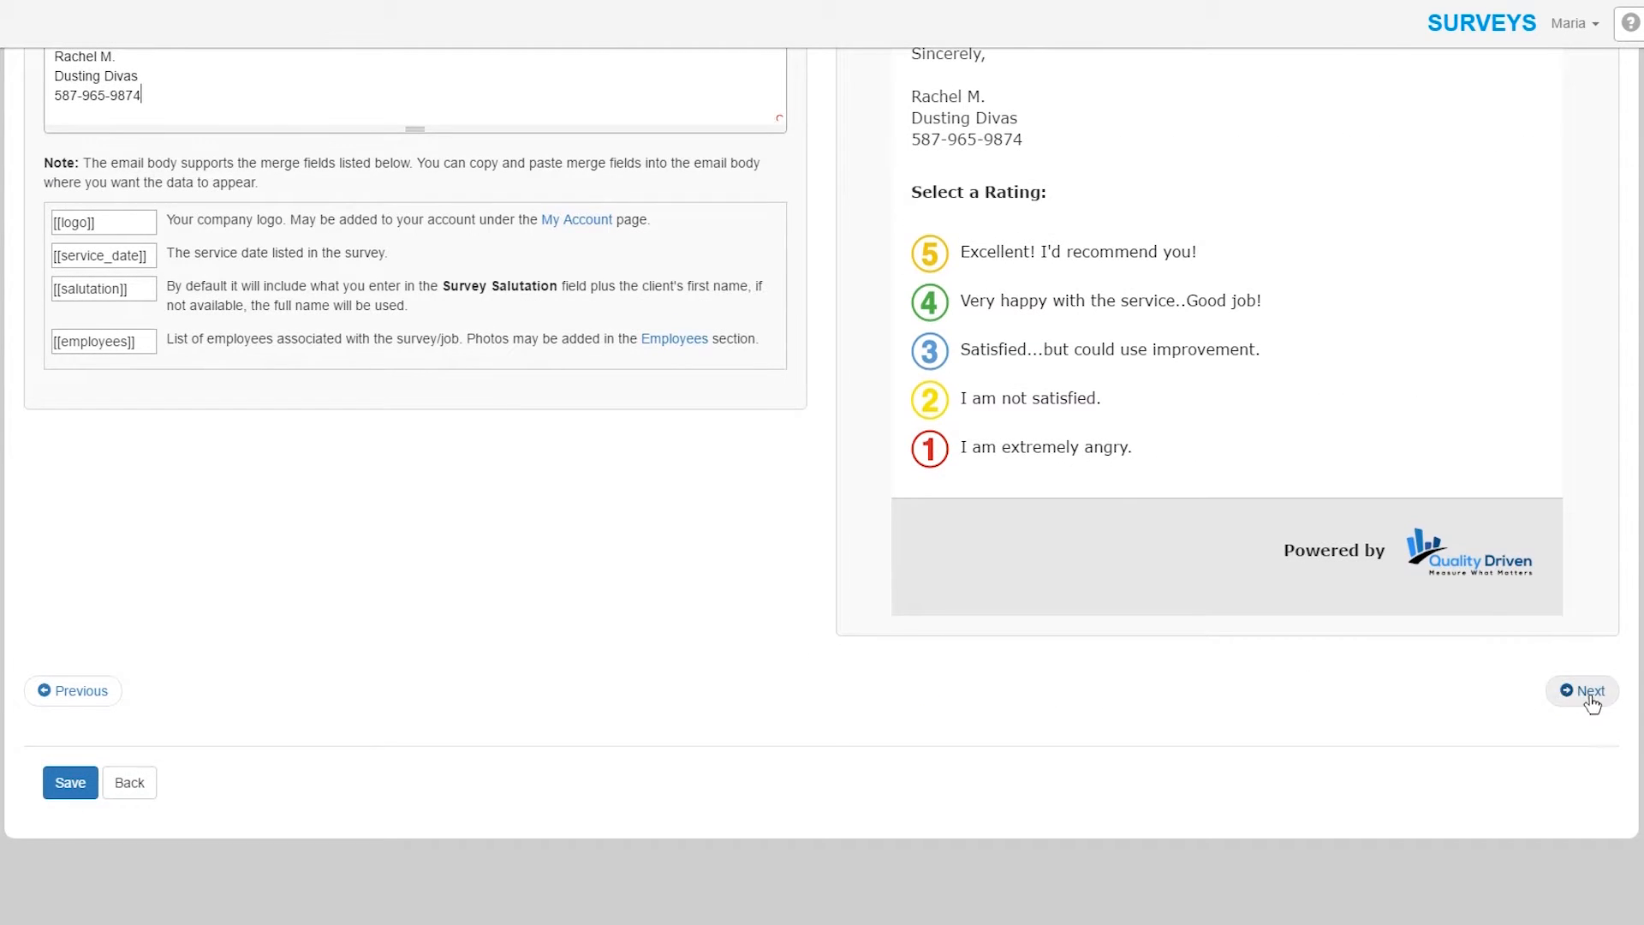
pyautogui.scroll(10, 711, 459)
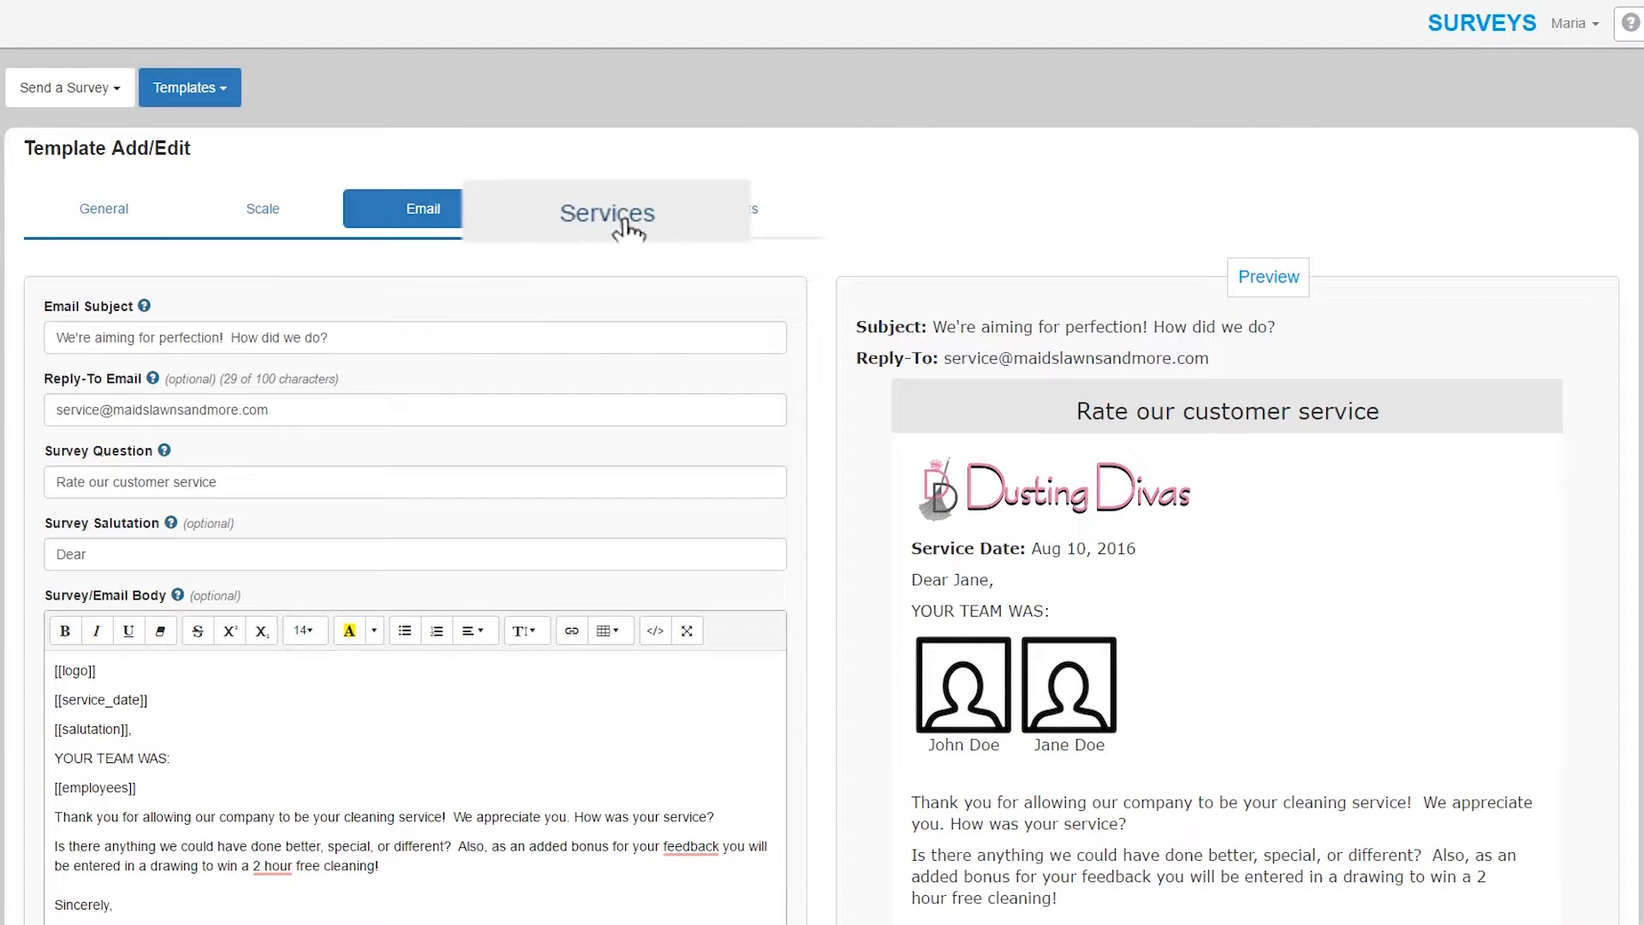
# - Add 'Overall value' as the first service area on the template's Services step
pyautogui.click(579, 210)
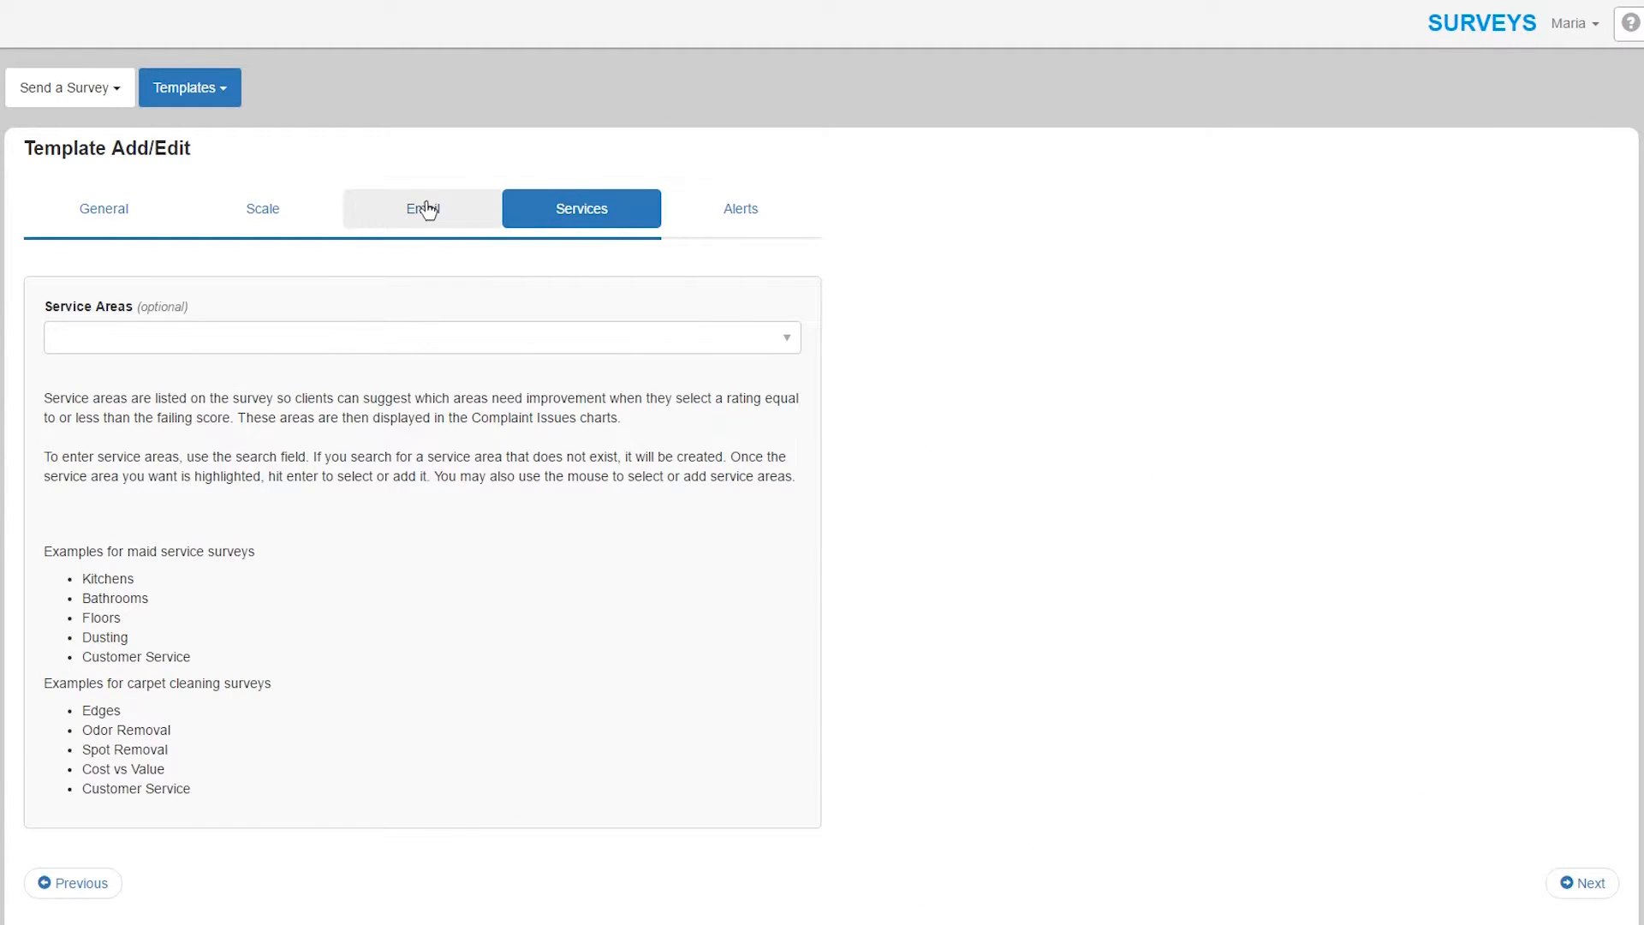
pyautogui.click(427, 209)
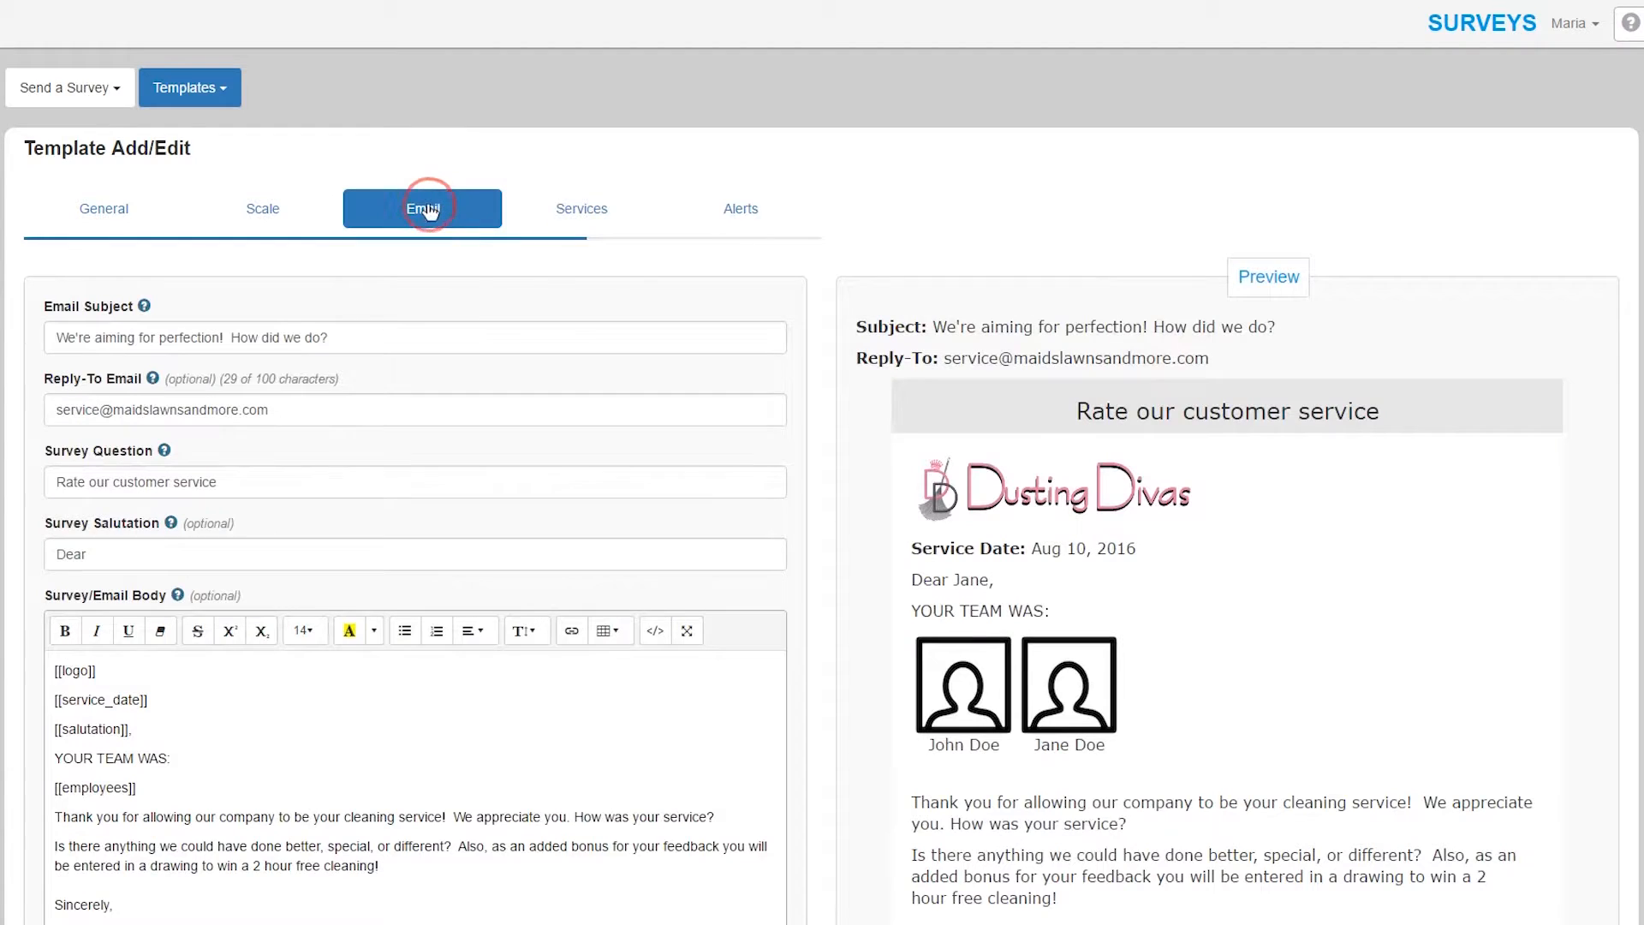
pyautogui.click(612, 221)
pyautogui.click(419, 334)
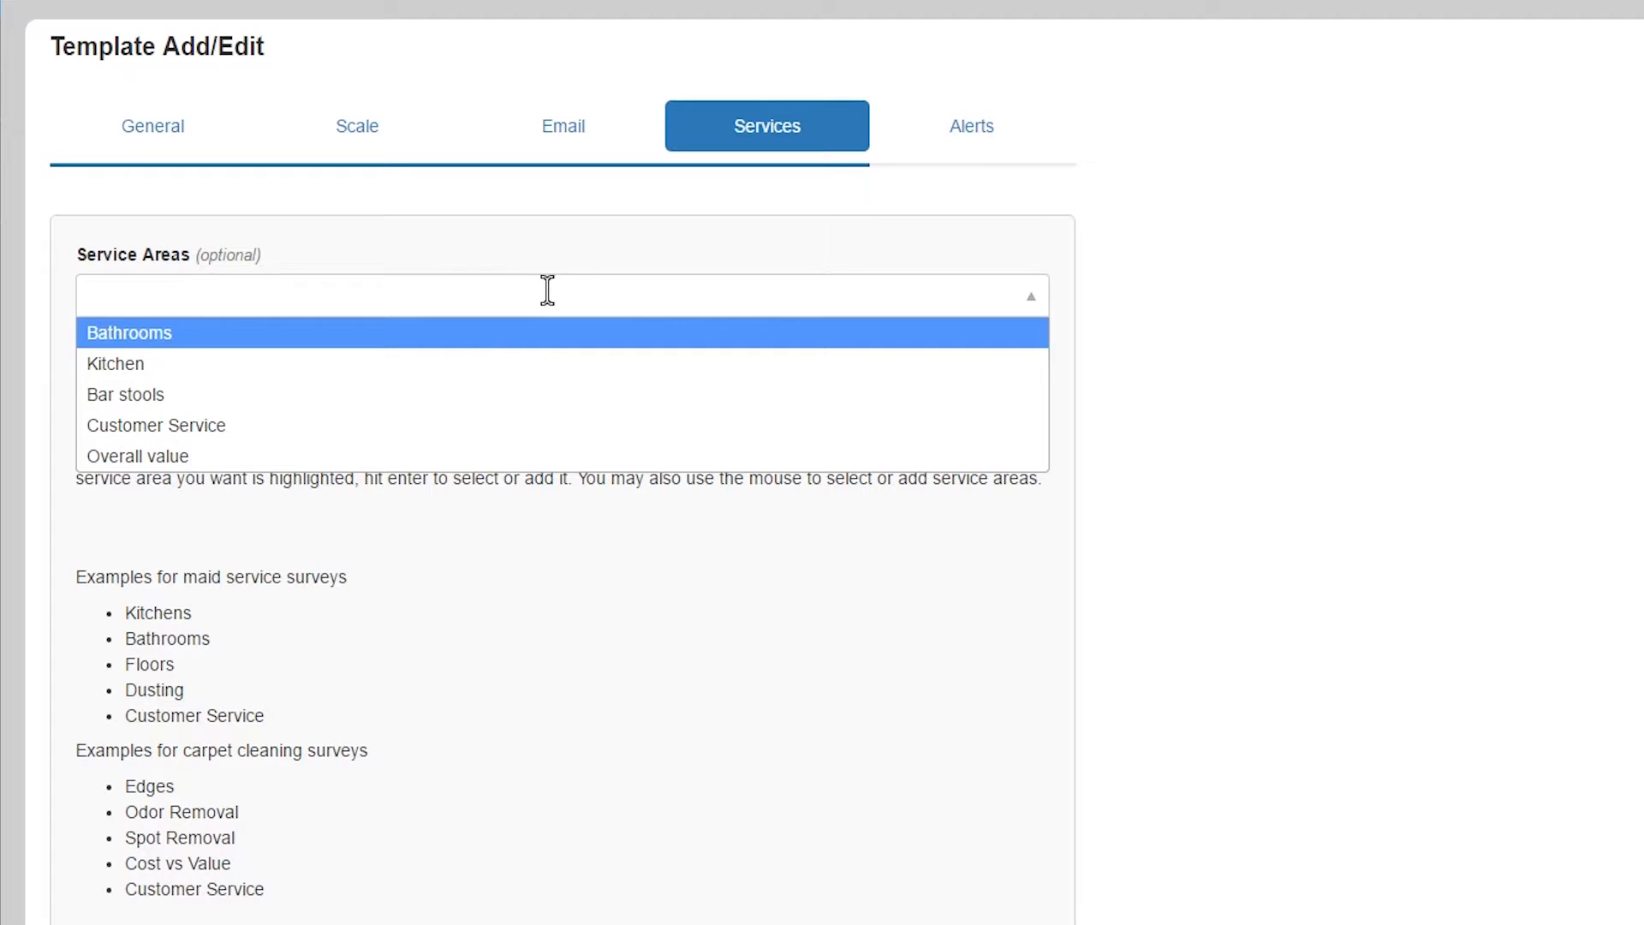
pyautogui.click(543, 297)
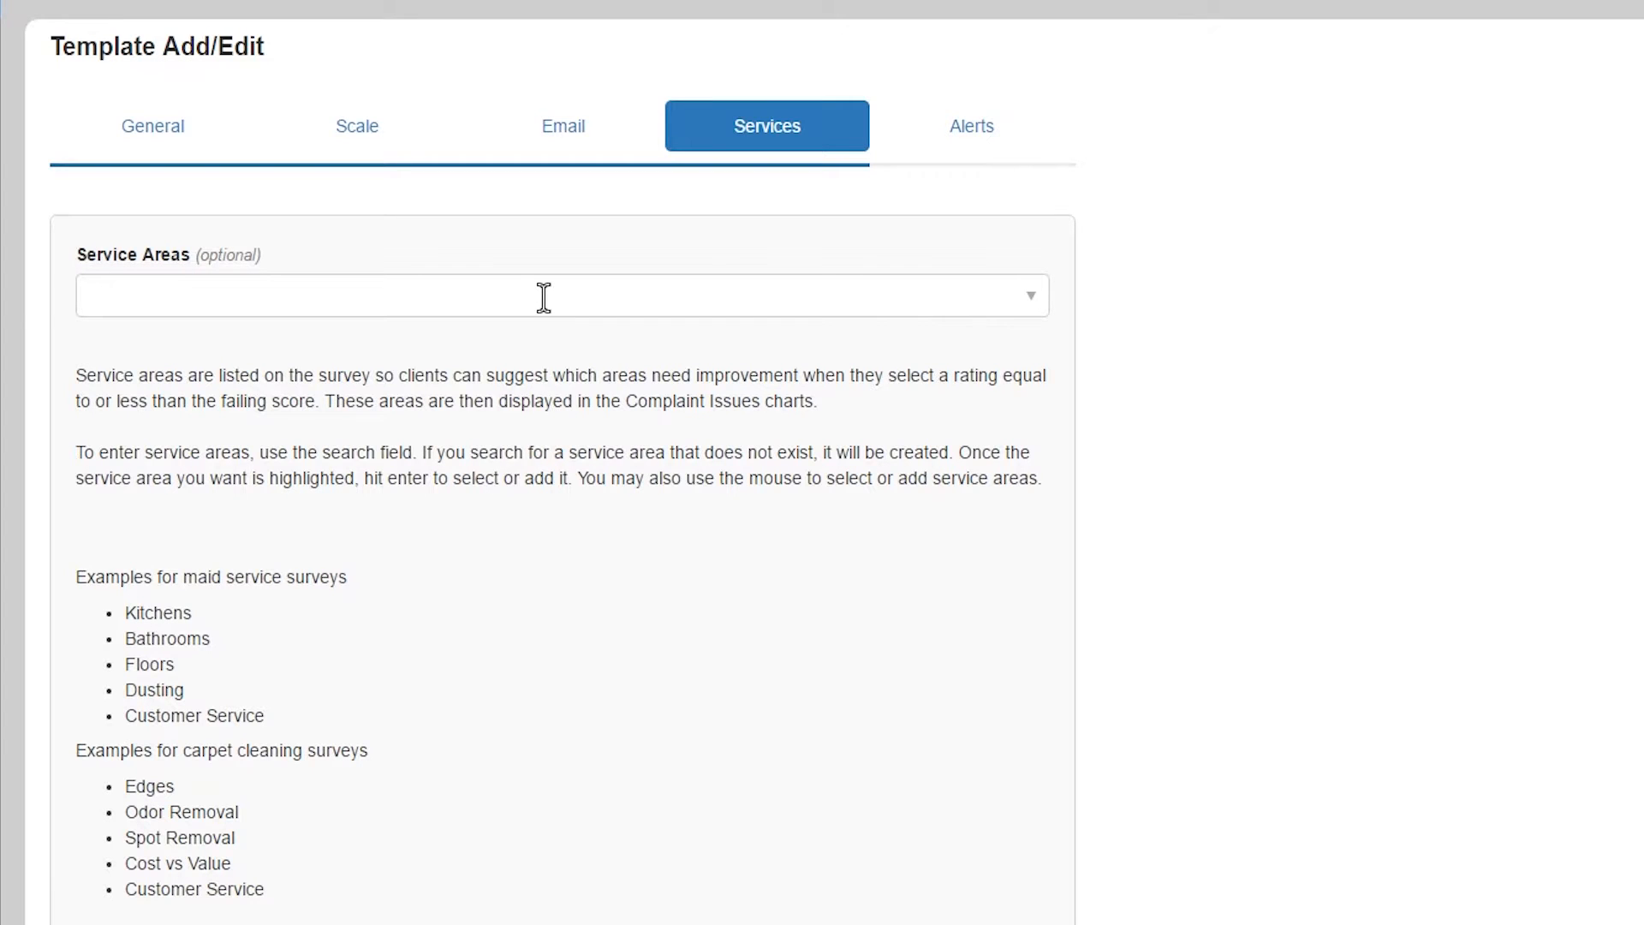
pyautogui.write('O')
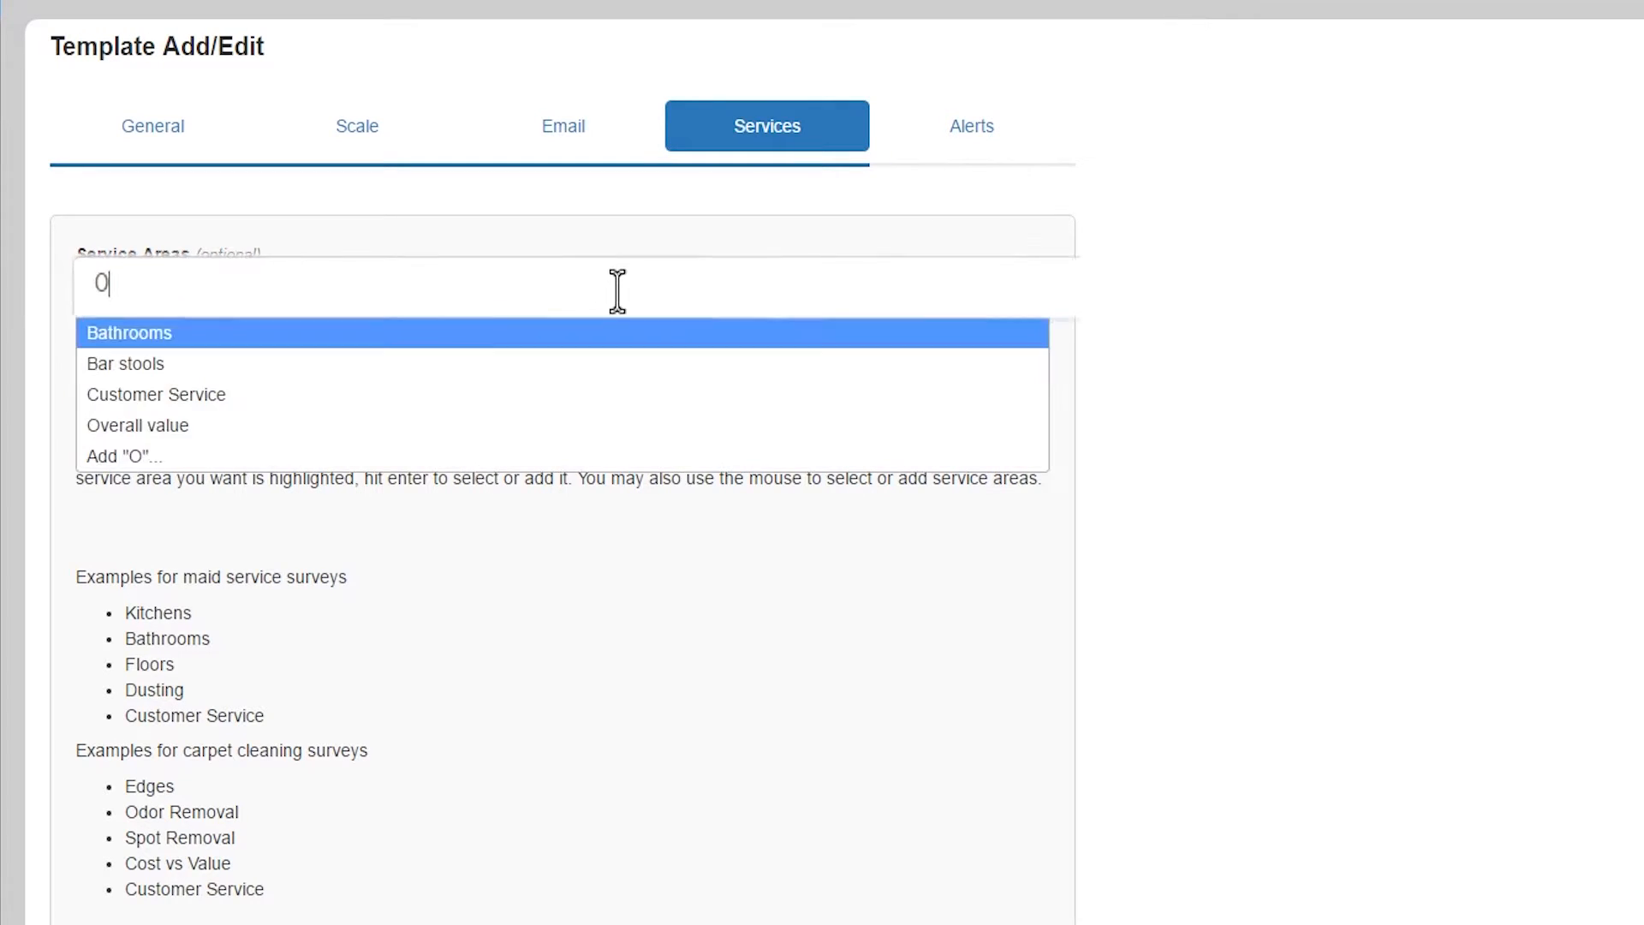
pyautogui.write('verall')
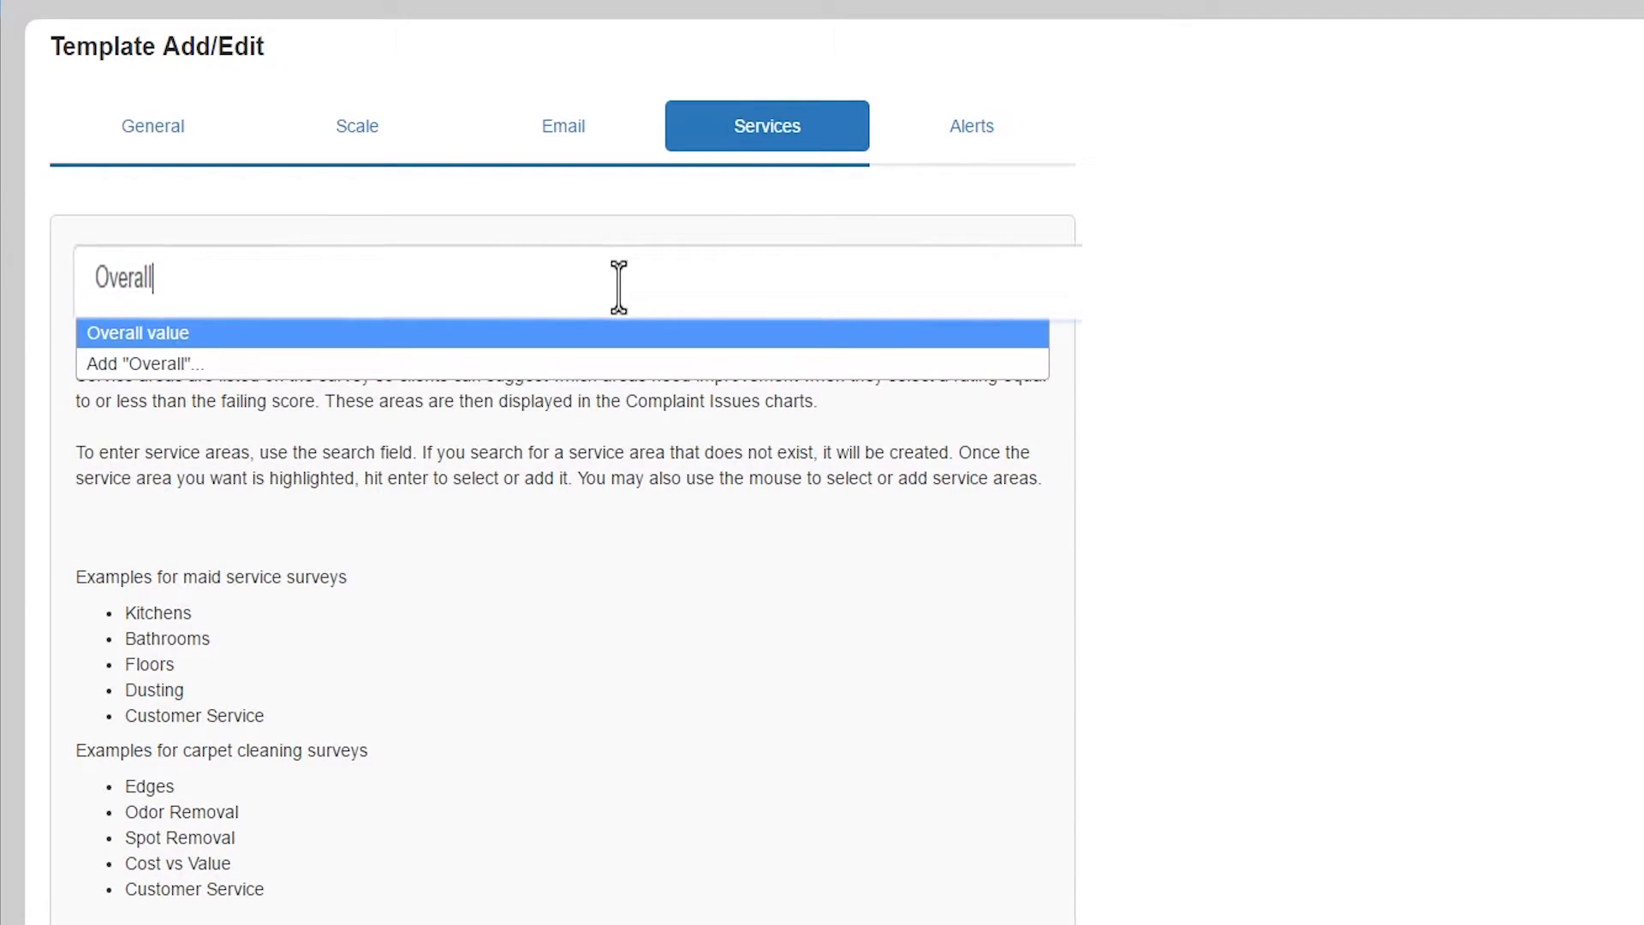
pyautogui.write(' Value')
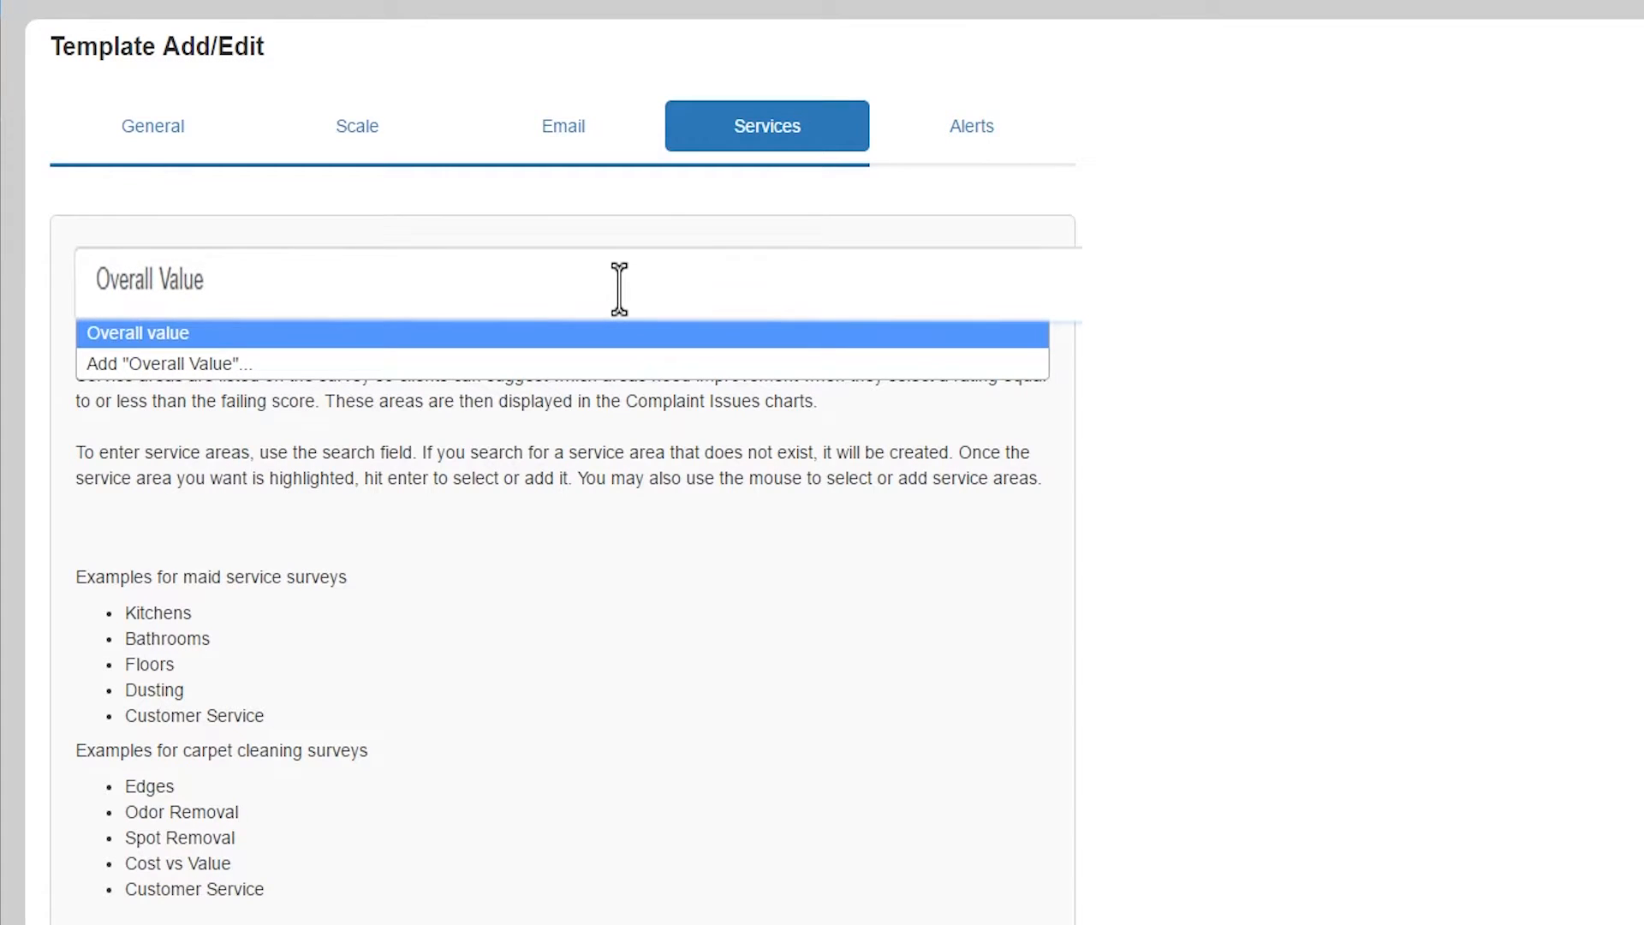
pyautogui.press('Return')
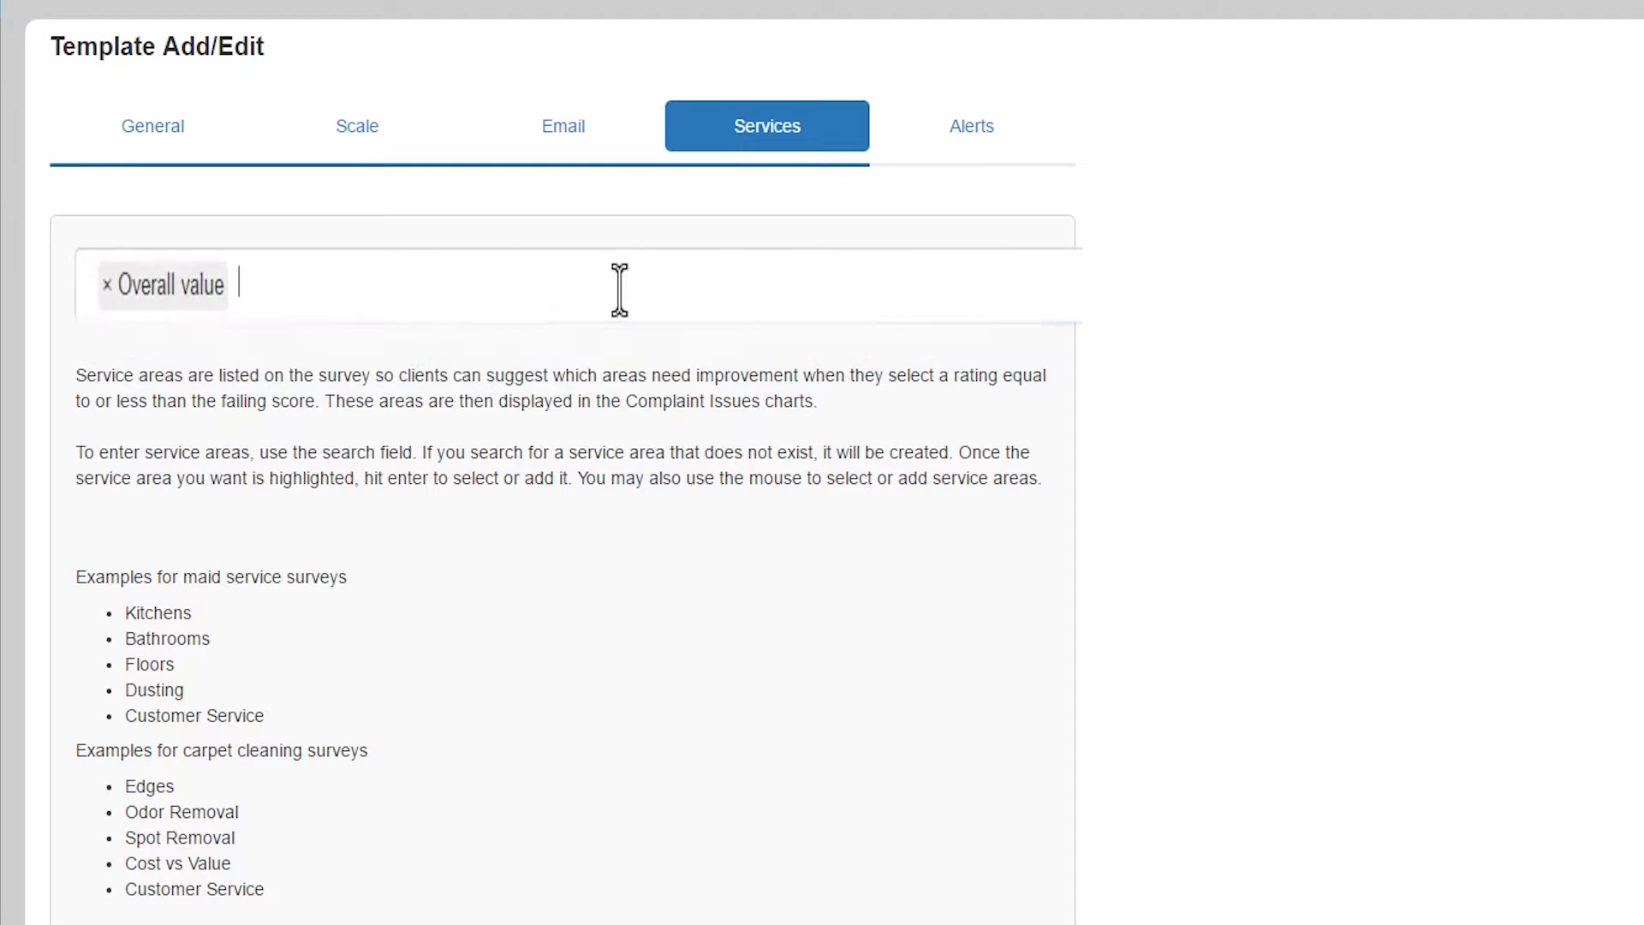
pyautogui.click(291, 296)
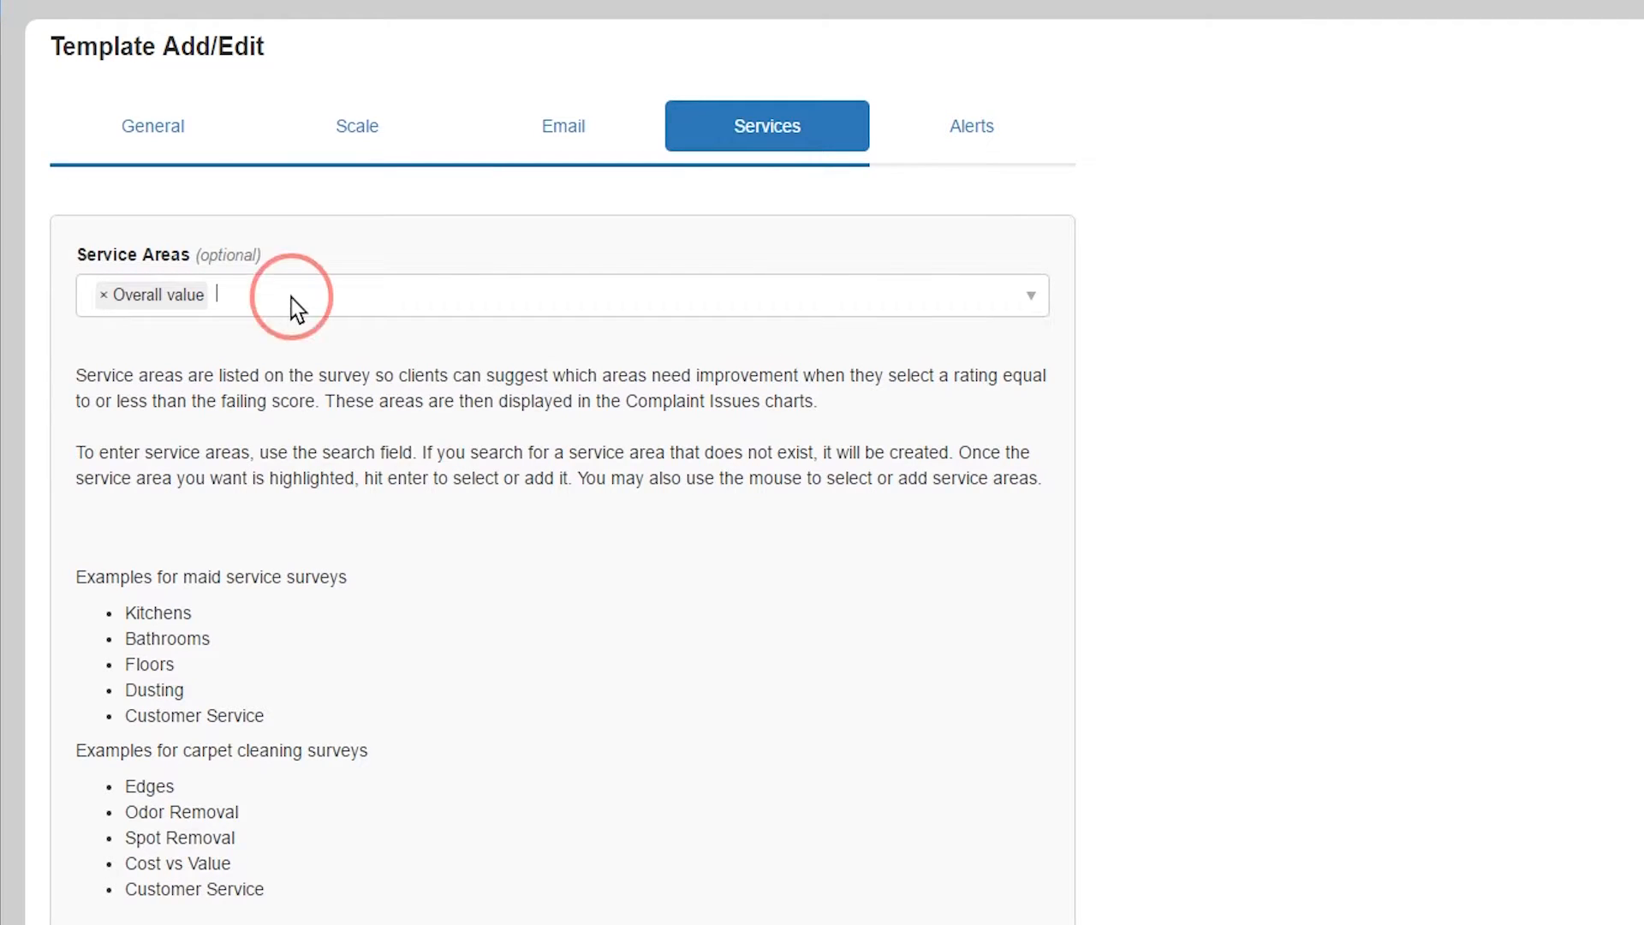
pyautogui.scroll(-3, 253, 428)
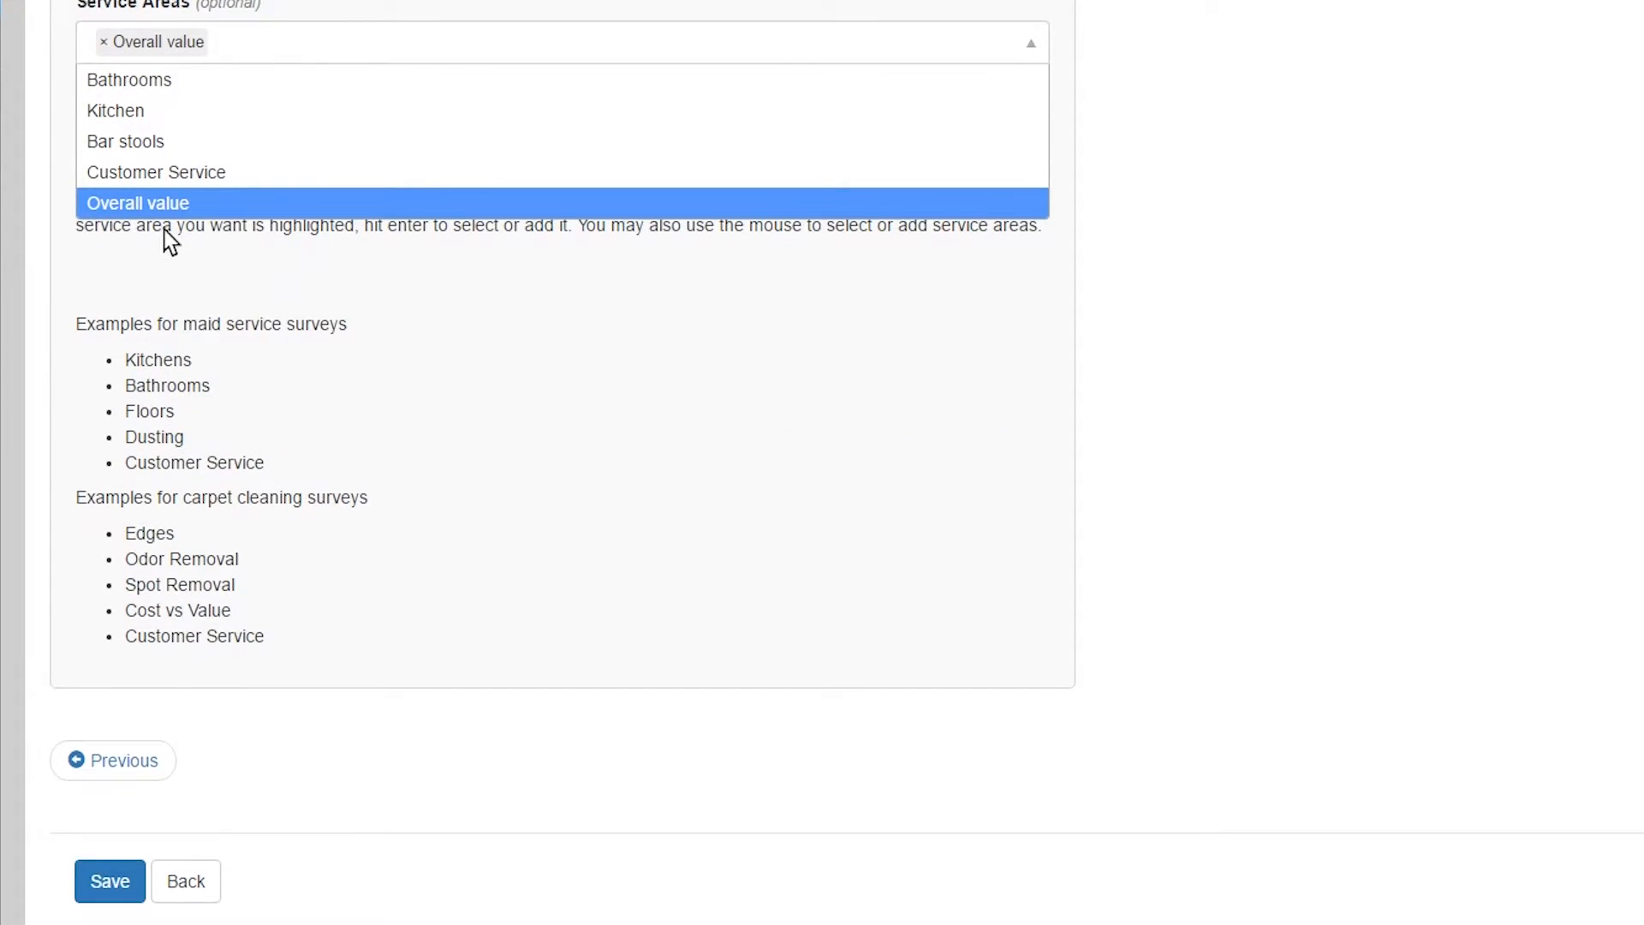
pyautogui.scroll(3, 166, 227)
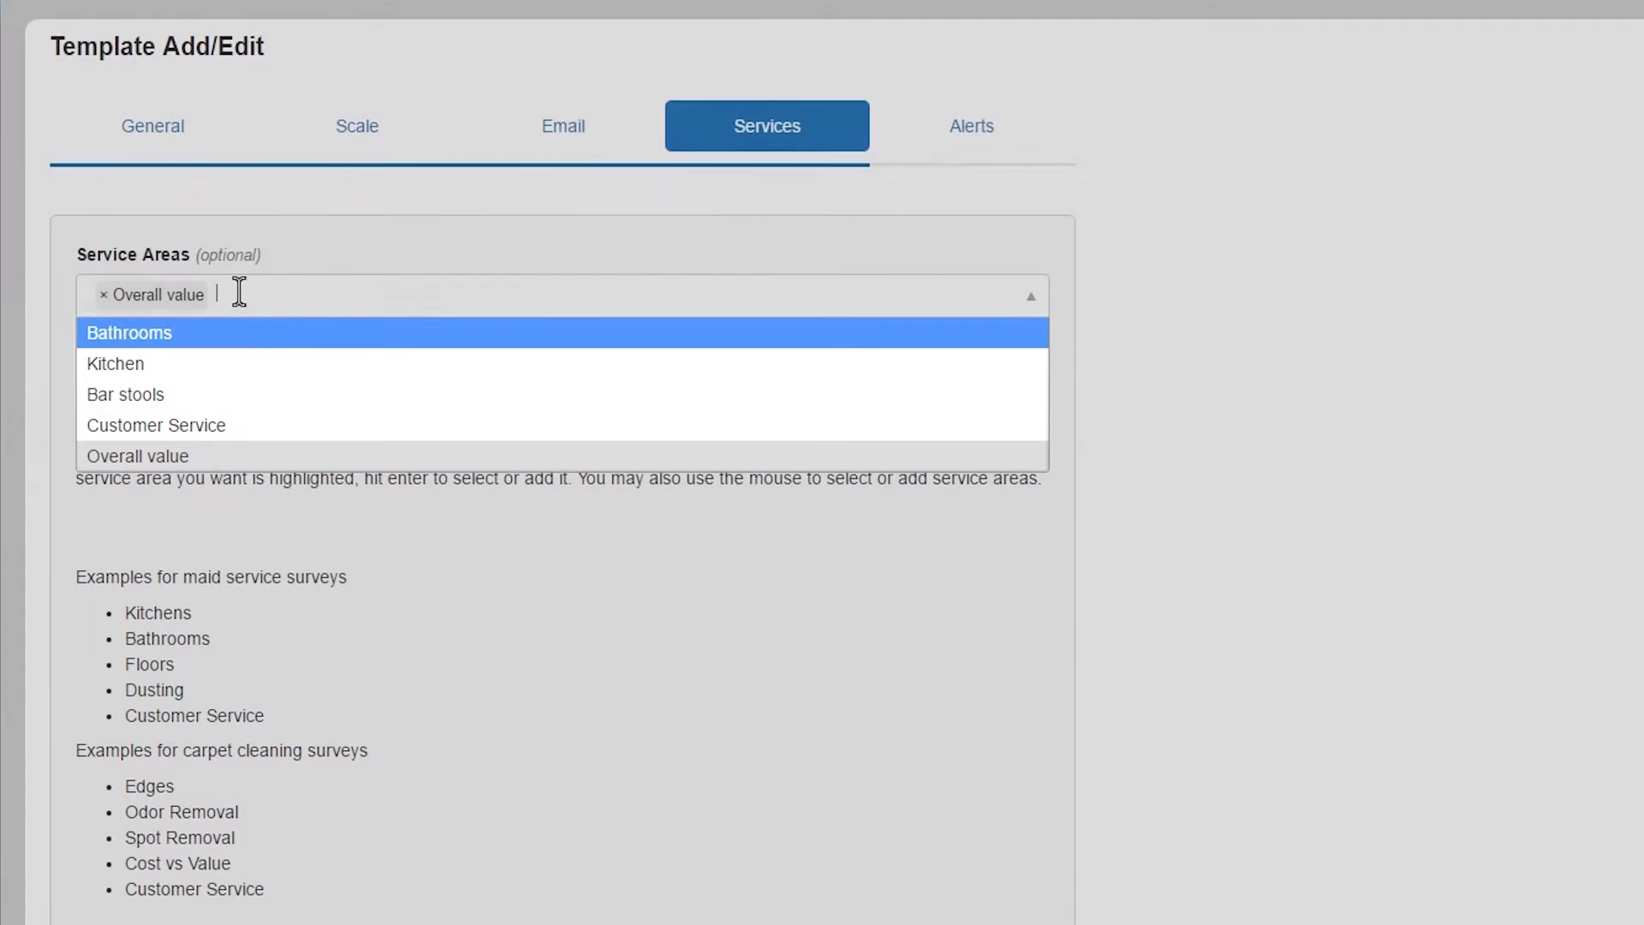
pyautogui.click(239, 292)
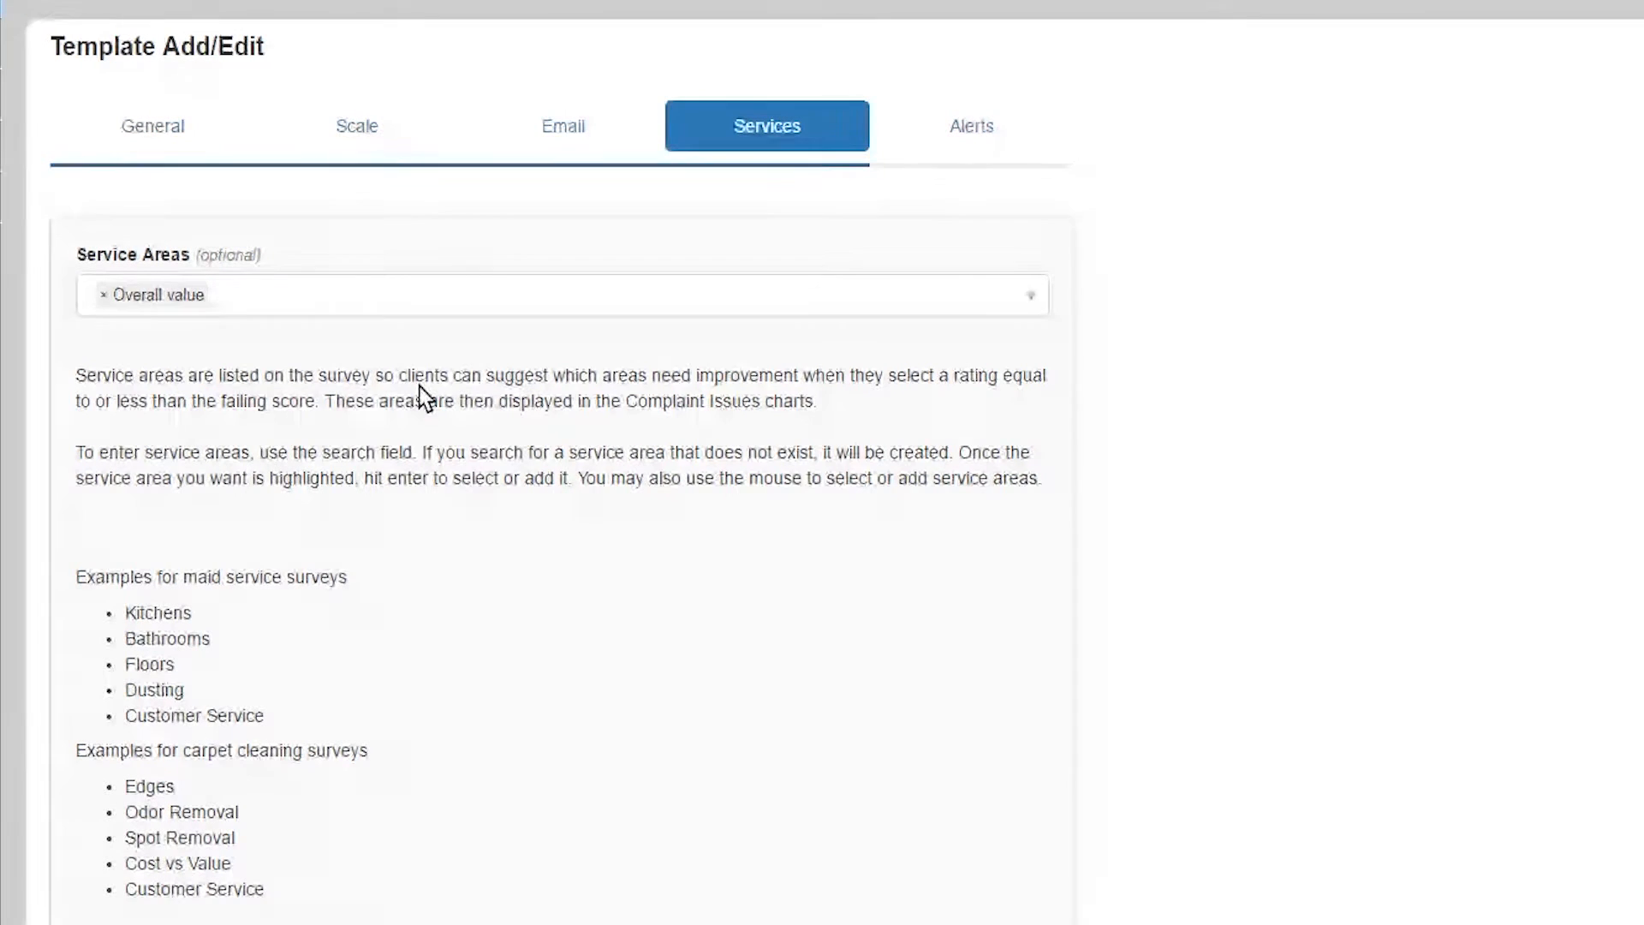
# - Add Kitchen, Bathrooms, Floors, Dusting and Customer Service as service areas, then go to Alerts
pyautogui.write('Kitchen')
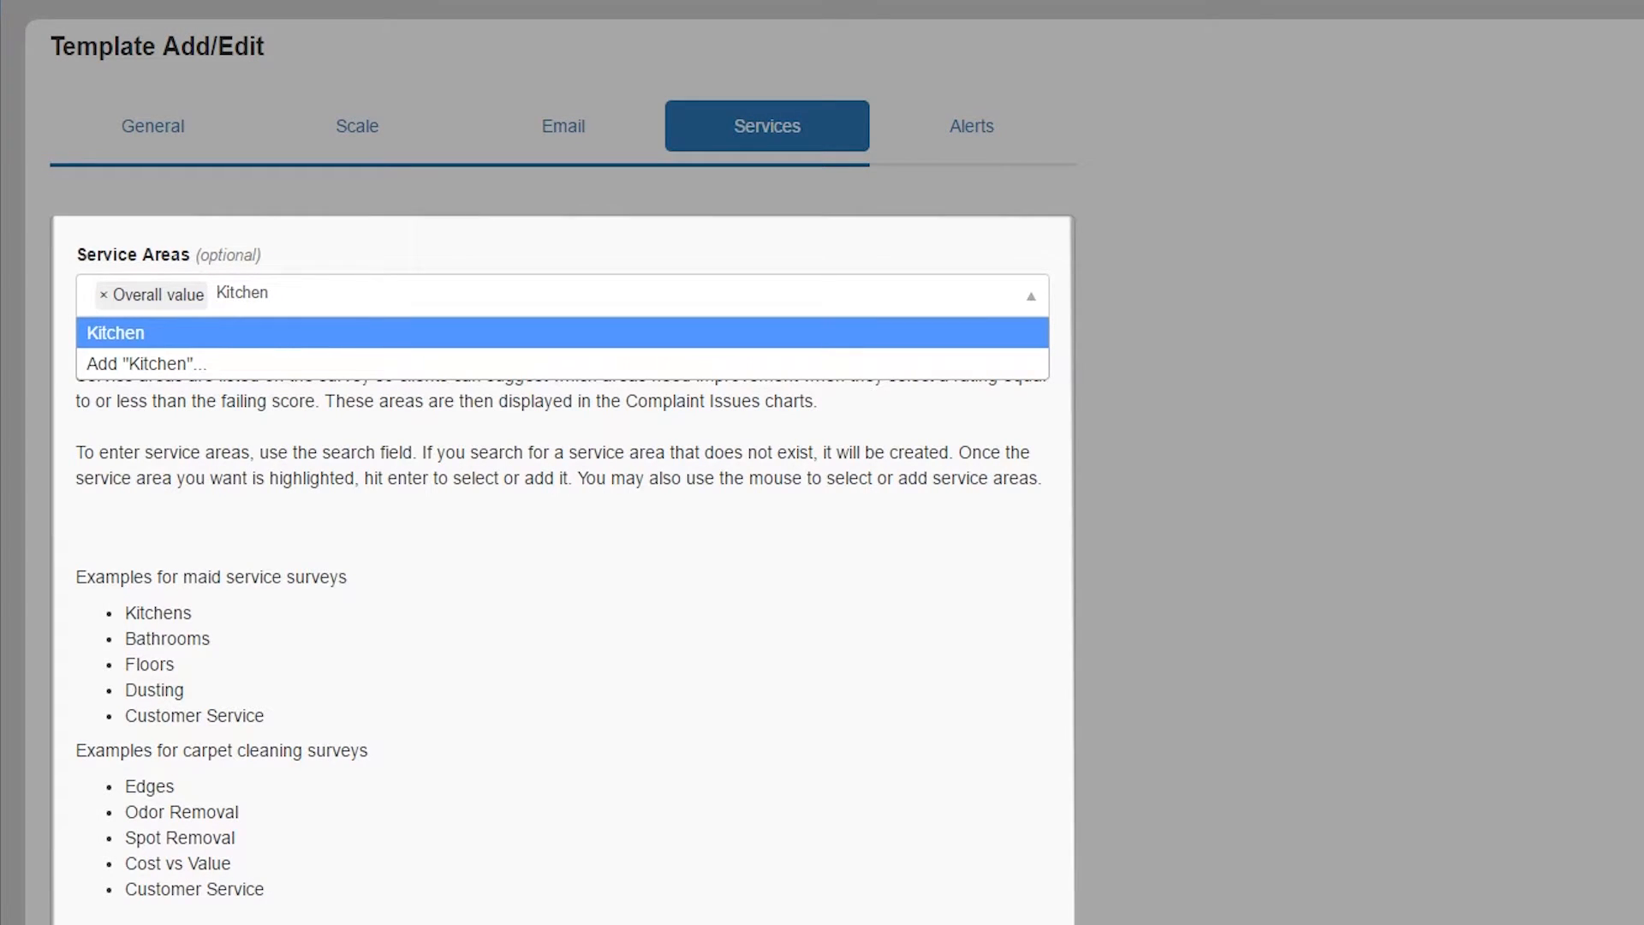
pyautogui.press('Return')
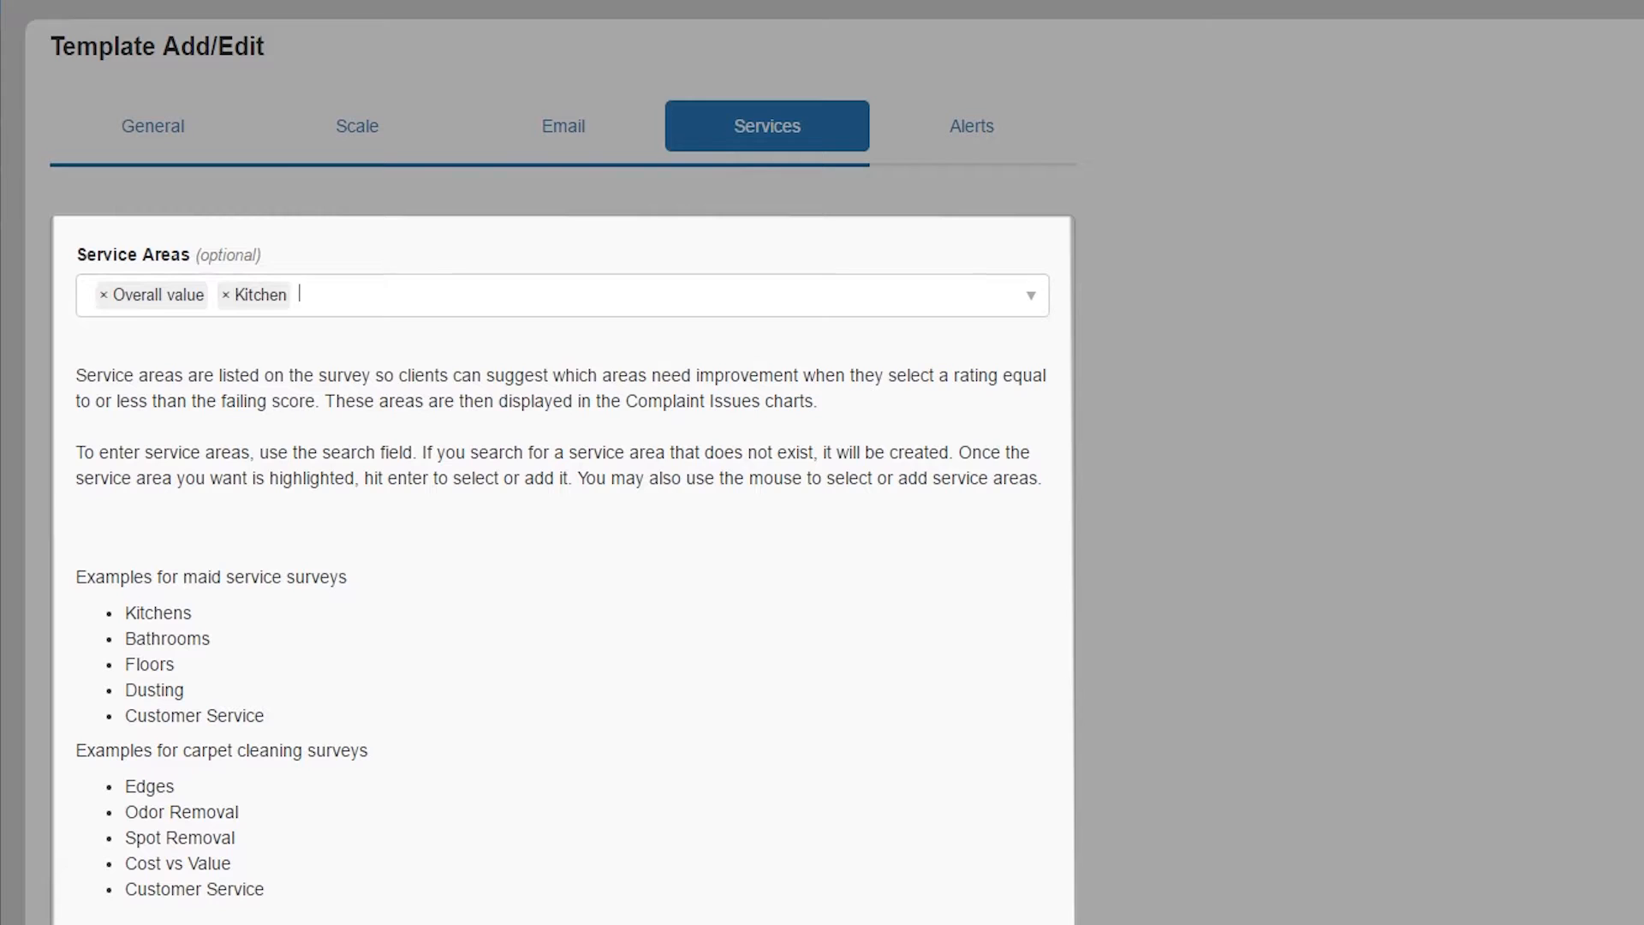
pyautogui.write('Bathrooms')
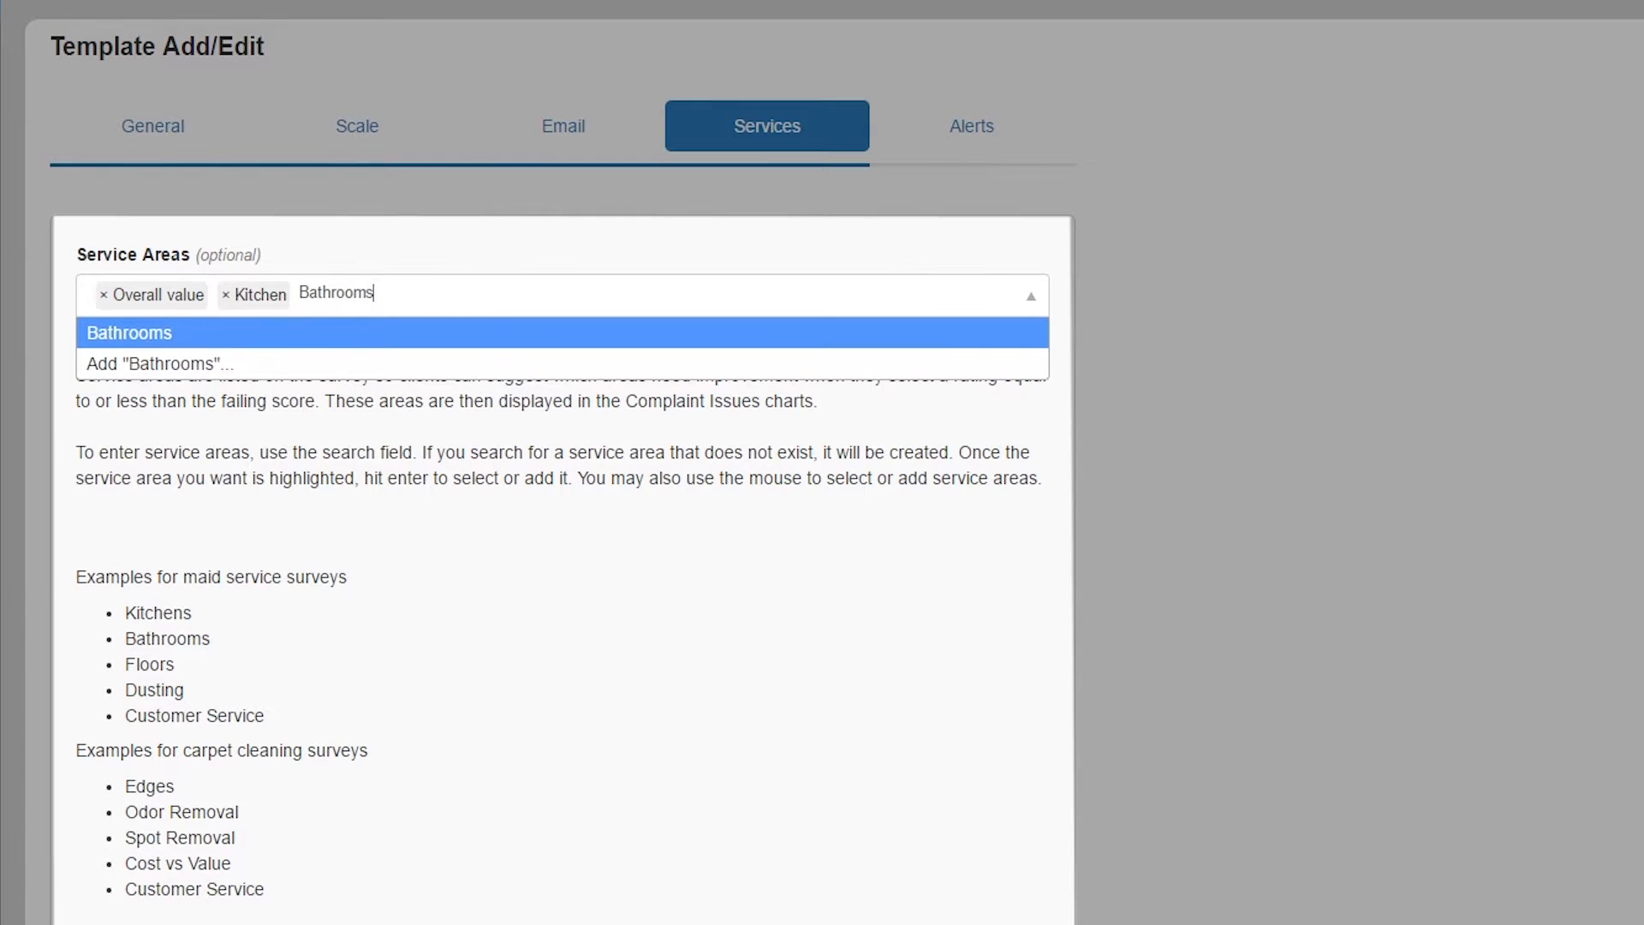
pyautogui.press('Return')
pyautogui.write('Floors')
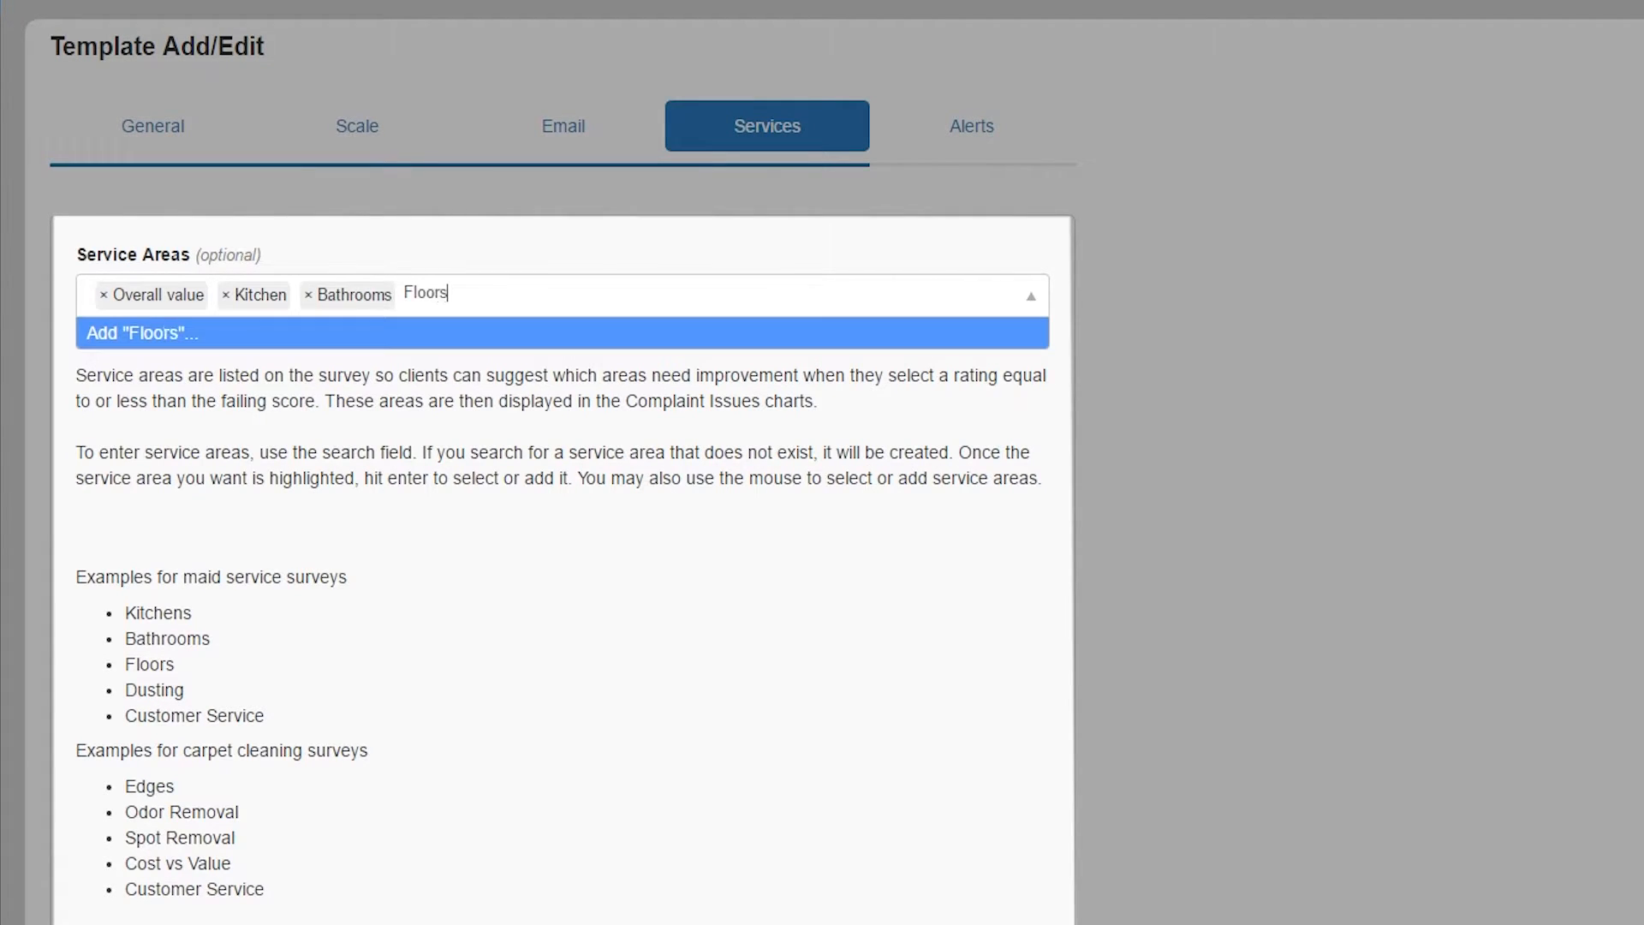
pyautogui.press('Return')
pyautogui.write('Du')
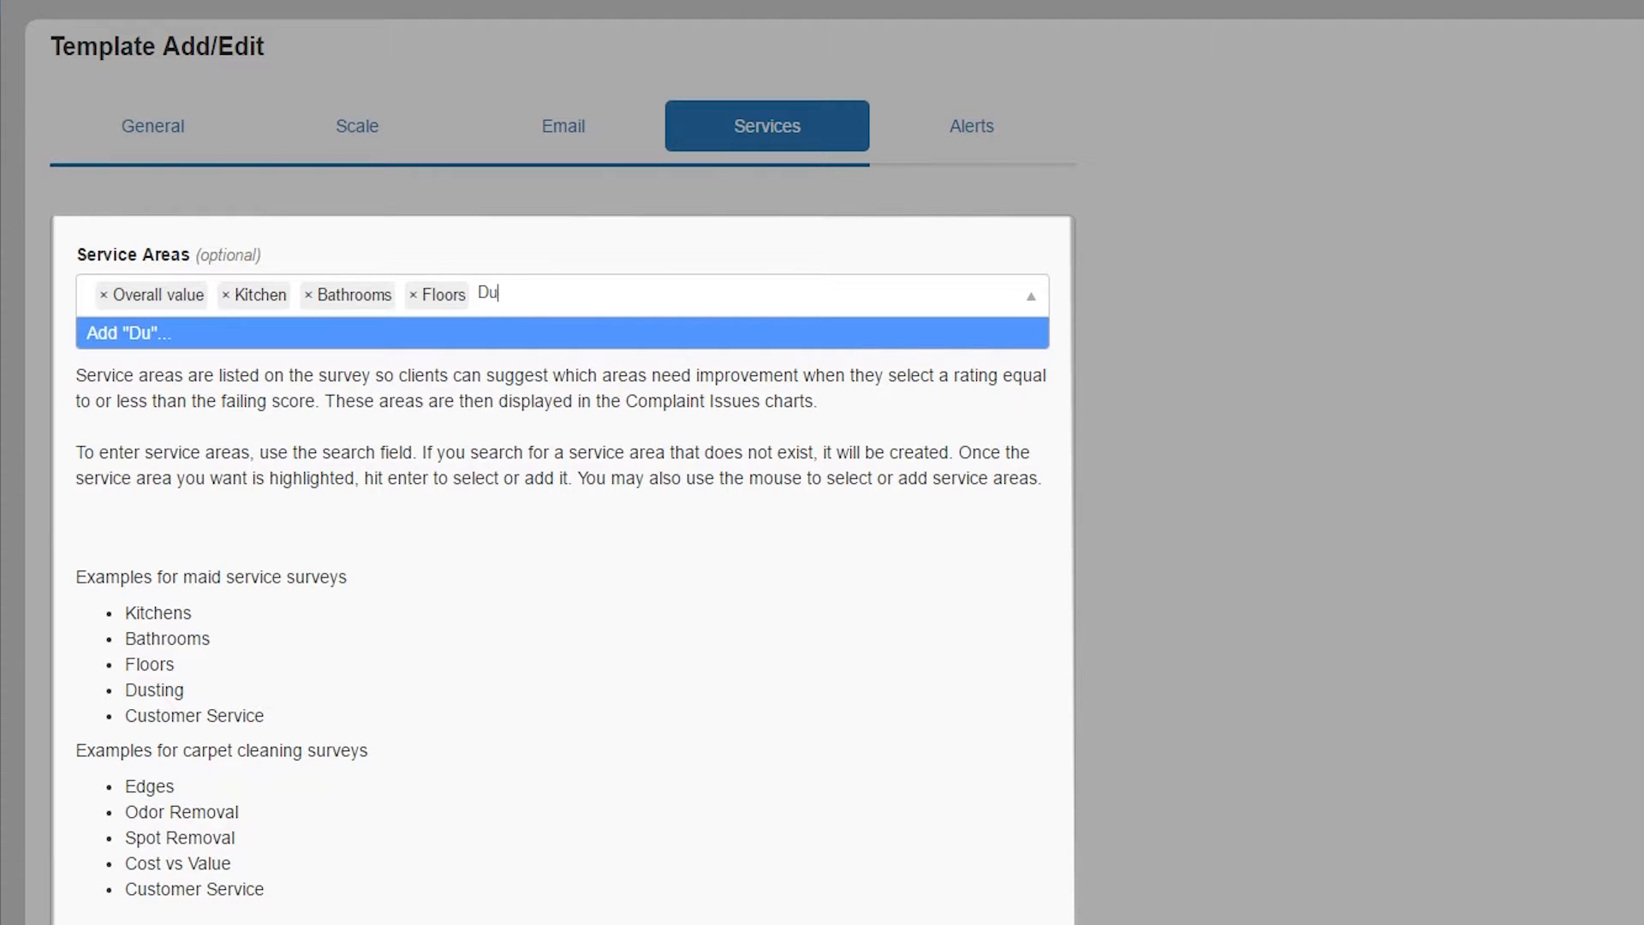
pyautogui.write('sting')
pyautogui.press('Return')
pyautogui.write('C')
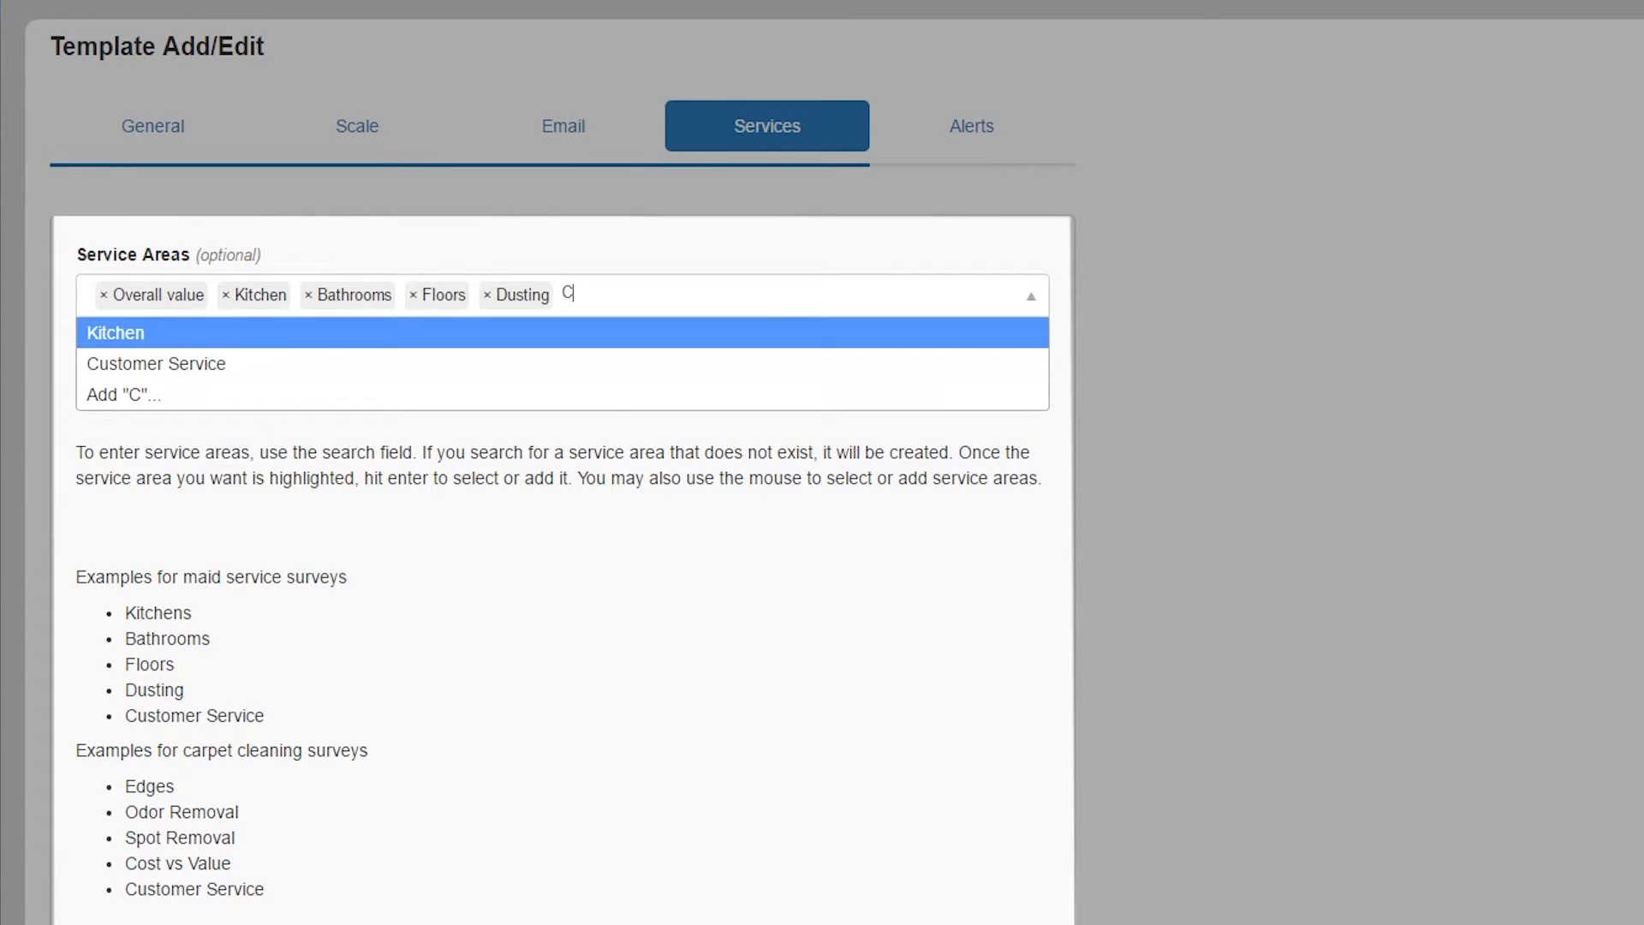
pyautogui.write('ustomer')
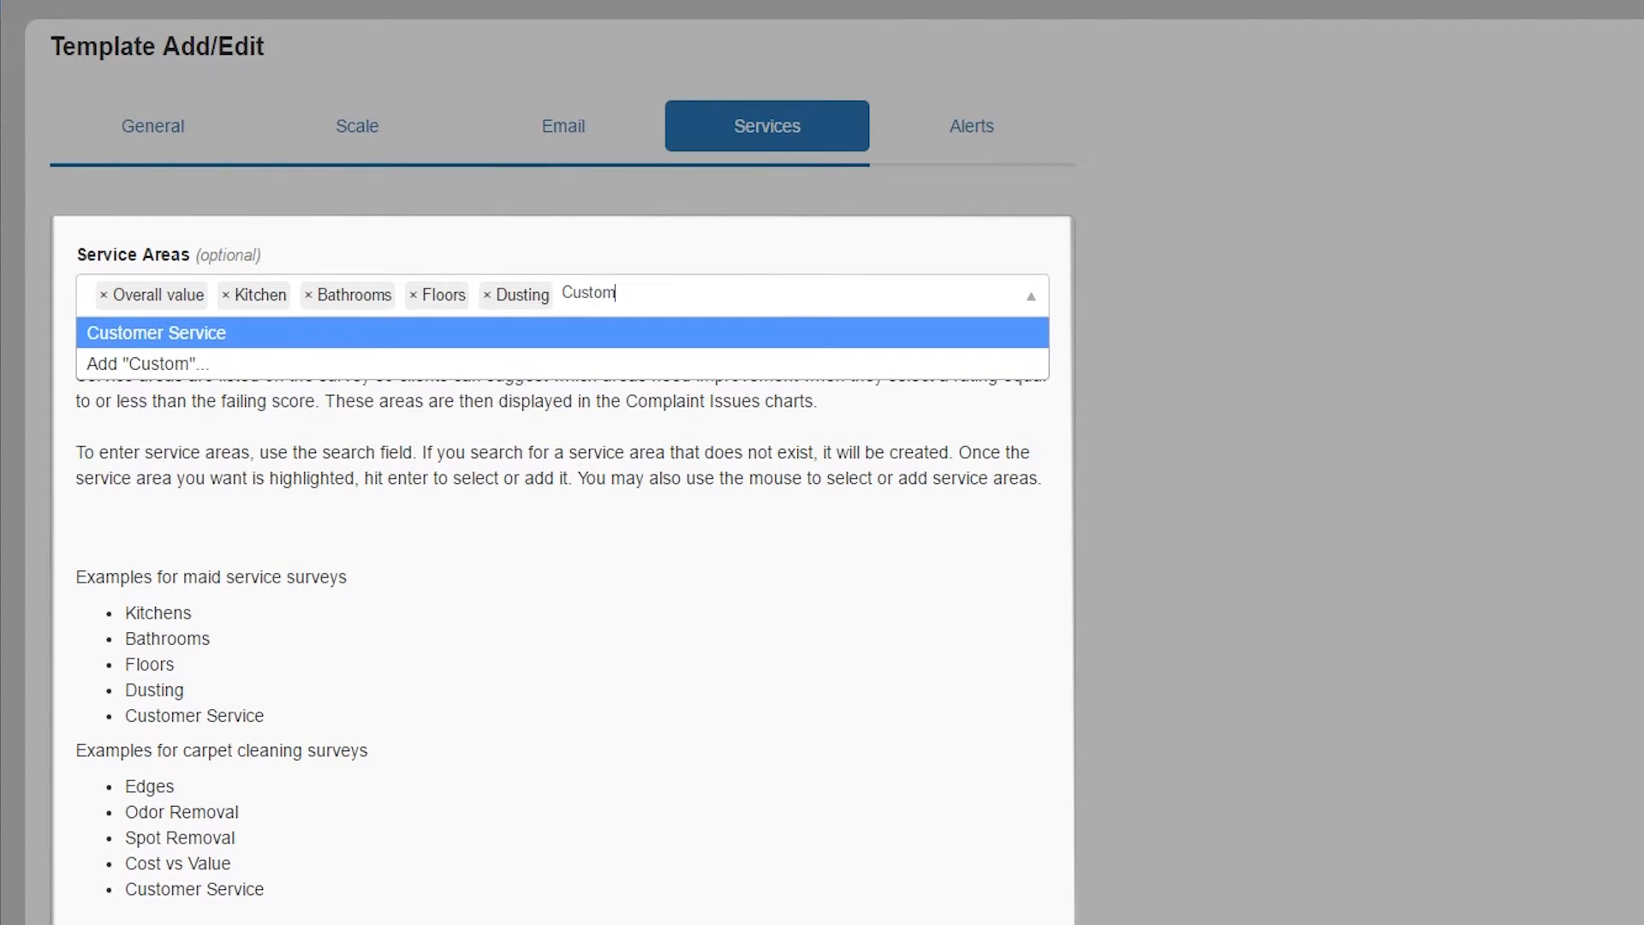
pyautogui.write(' Service')
pyautogui.press('Return')
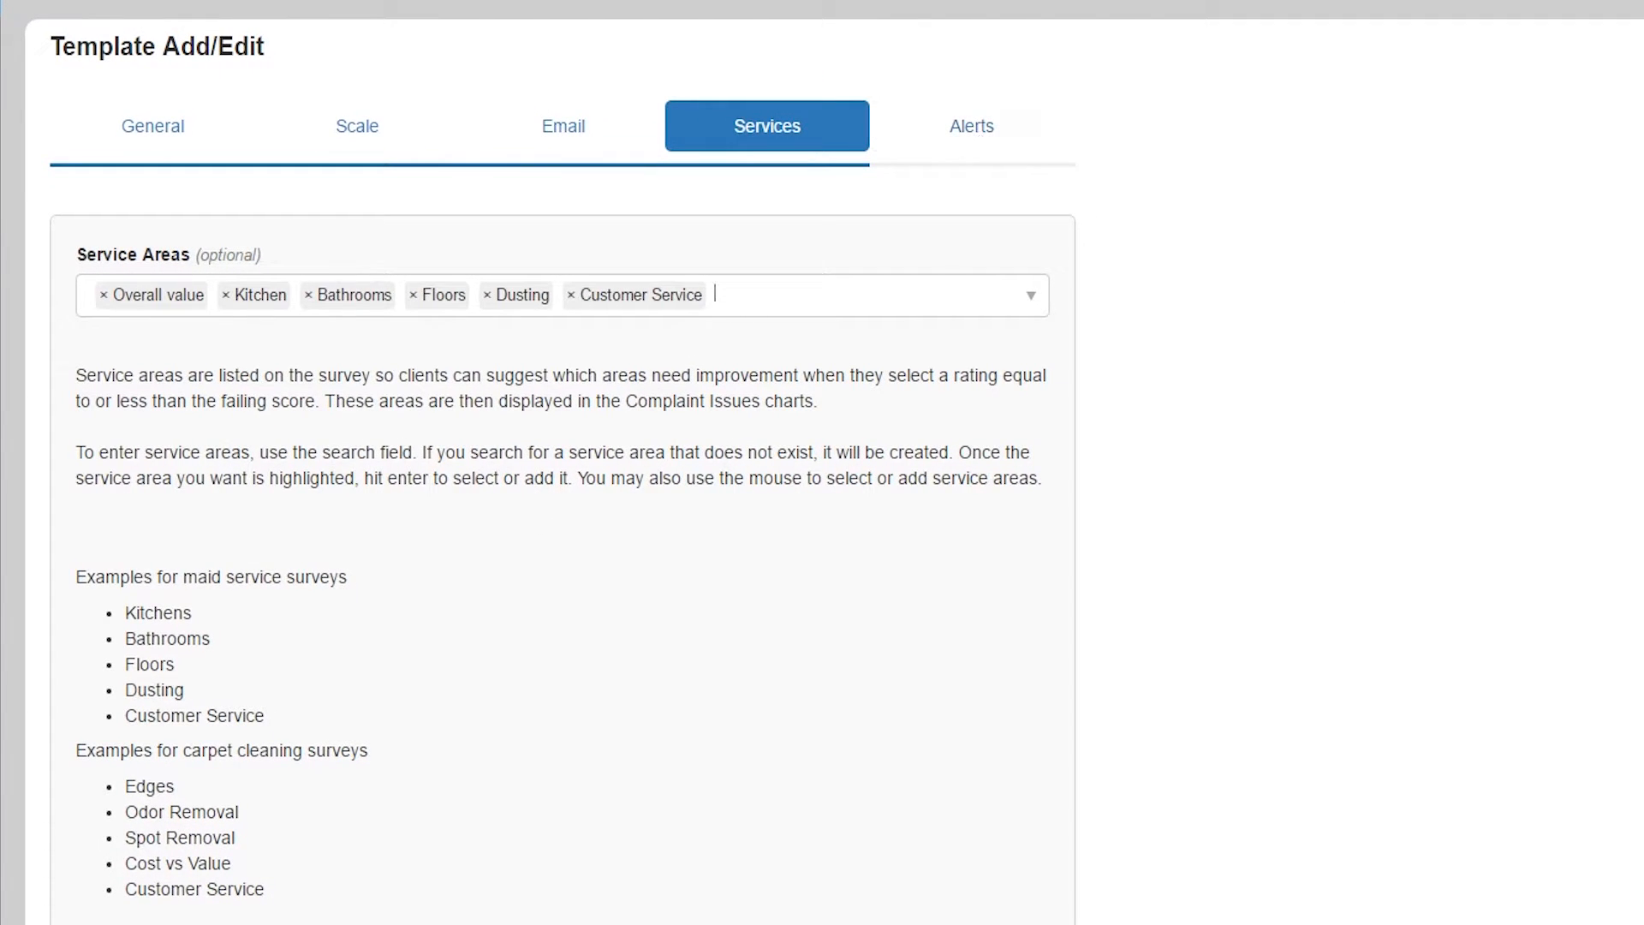
pyautogui.click(981, 142)
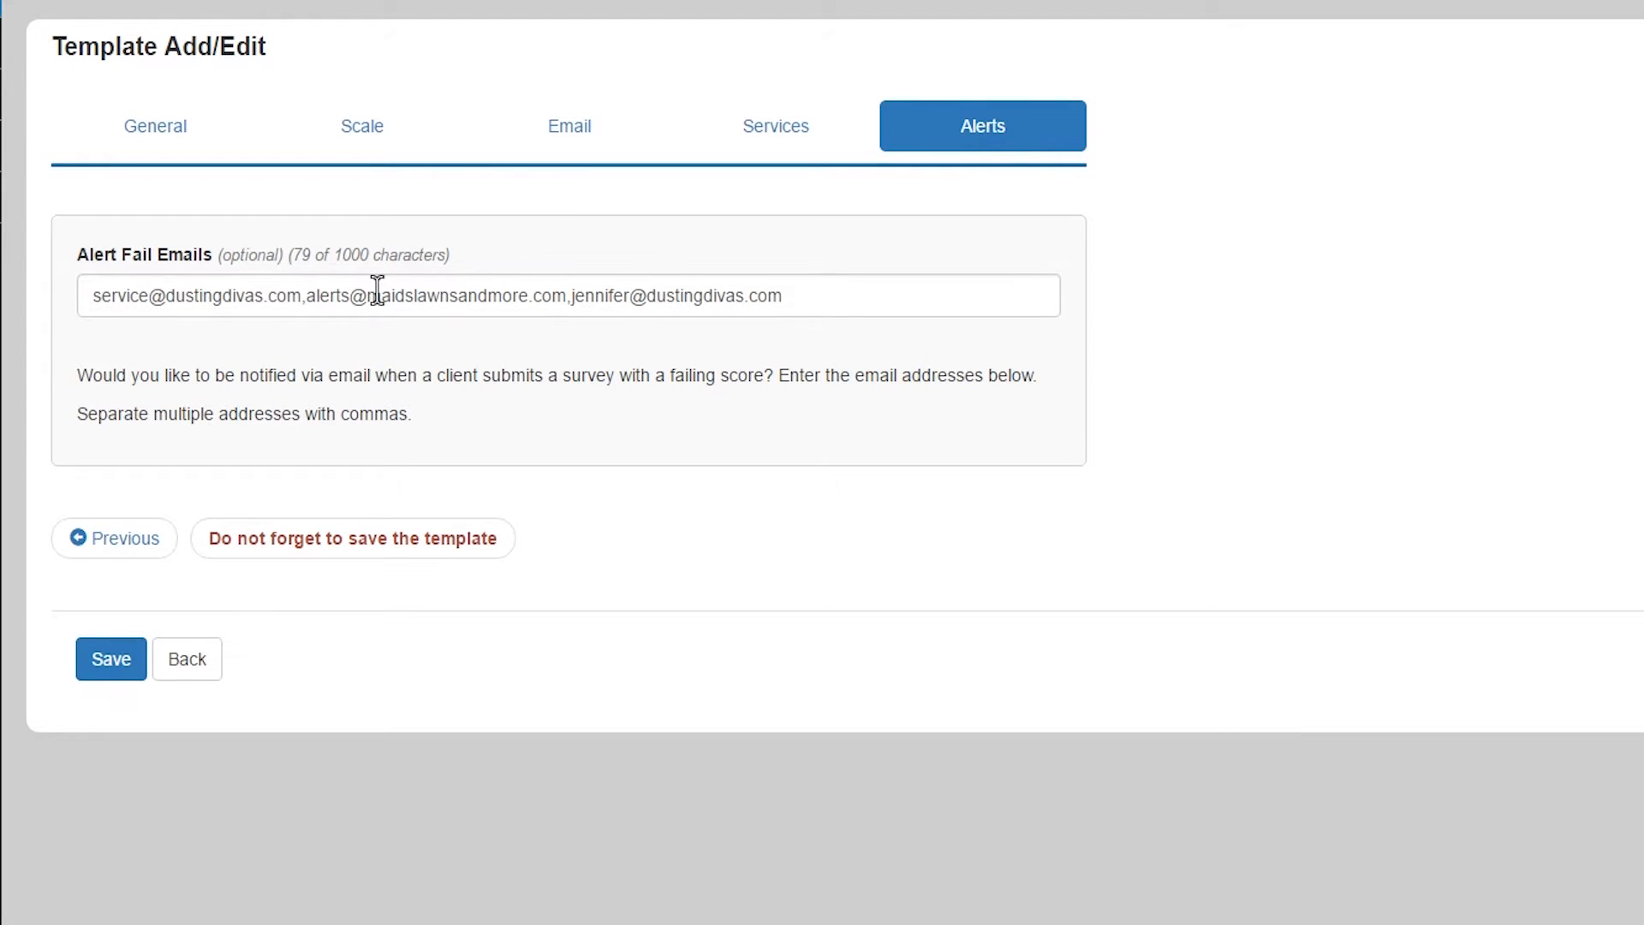
# - Append a fourth comma-separated address to the Alert Fail Emails list
pyautogui.click(804, 294)
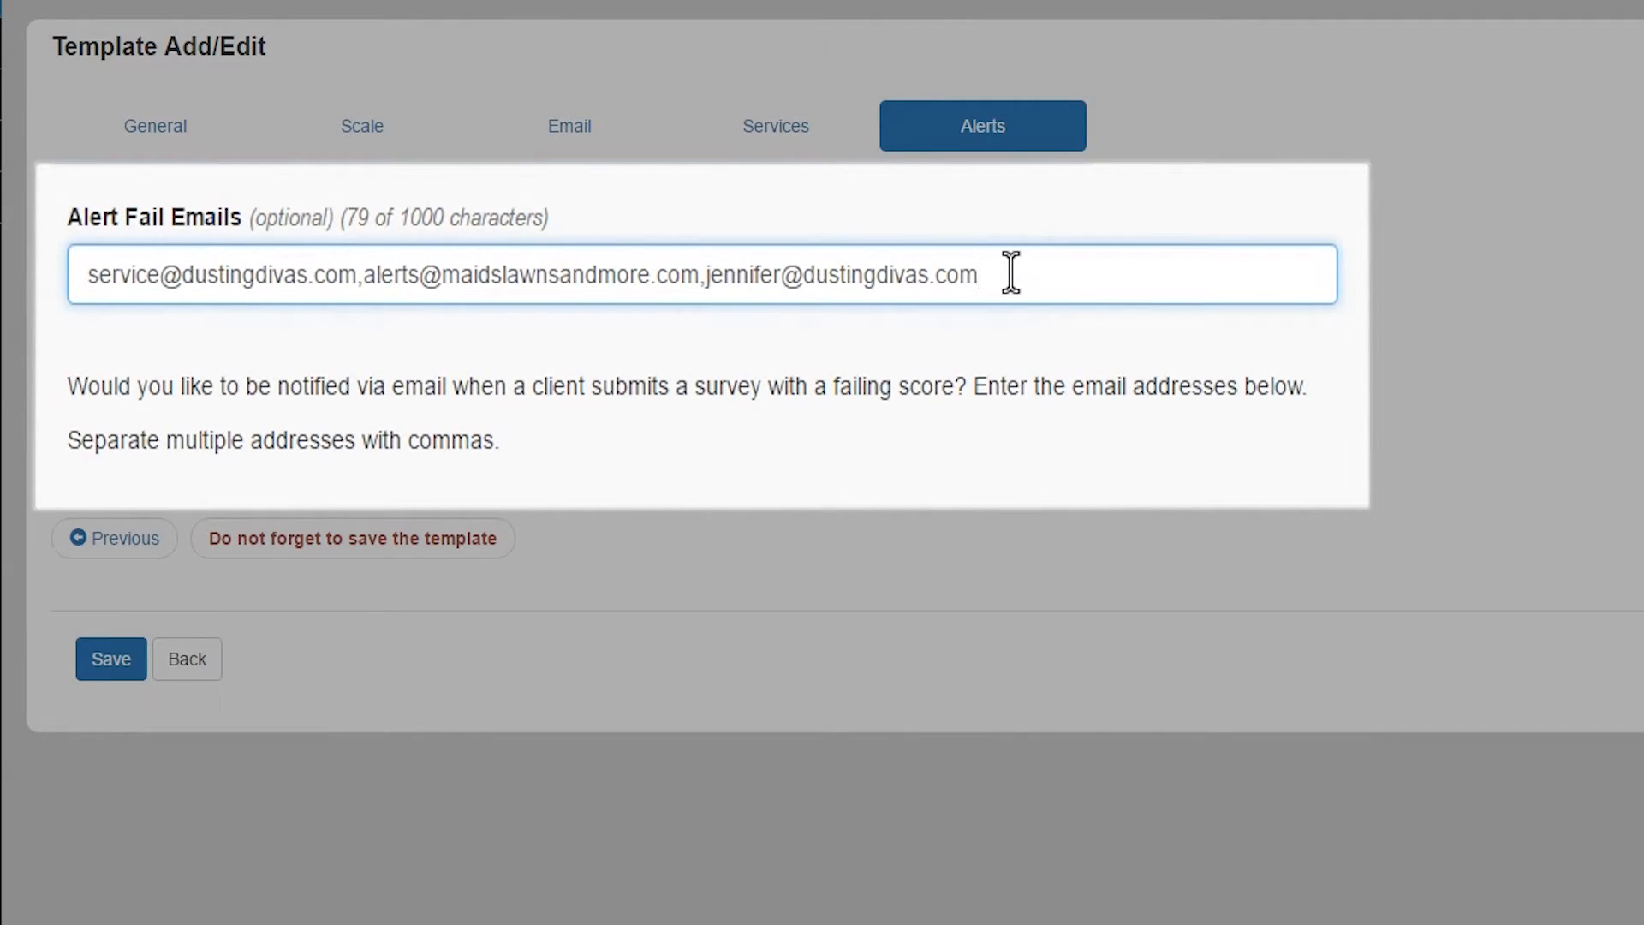
pyautogui.write(',')
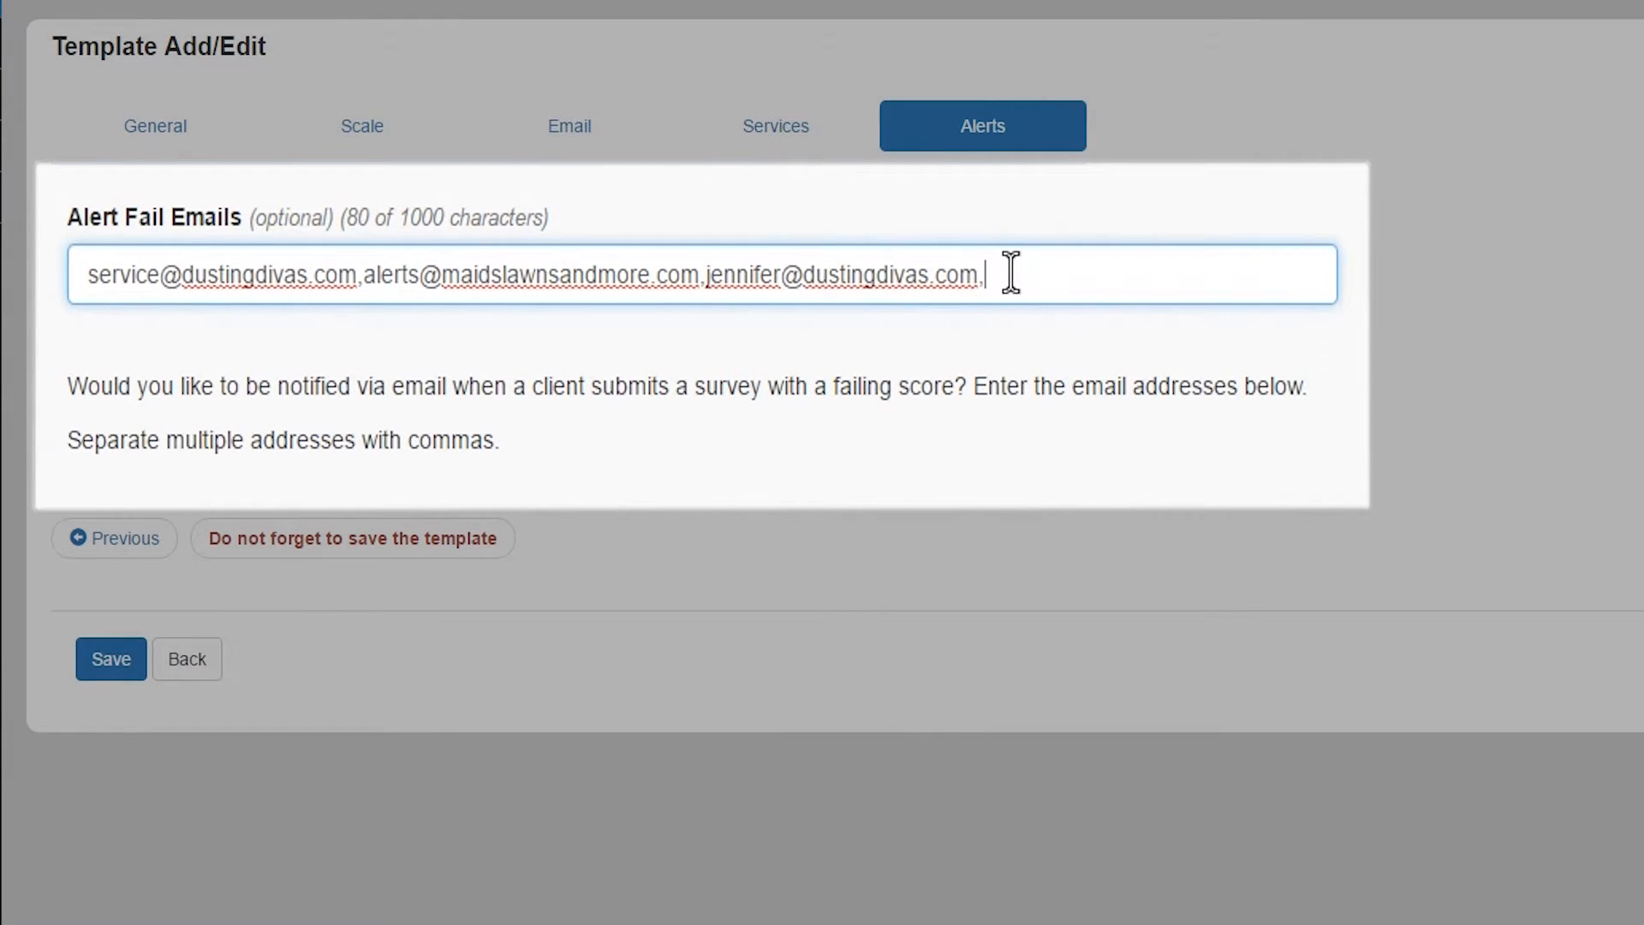
pyautogui.write('J')
pyautogui.press('BackSpace')
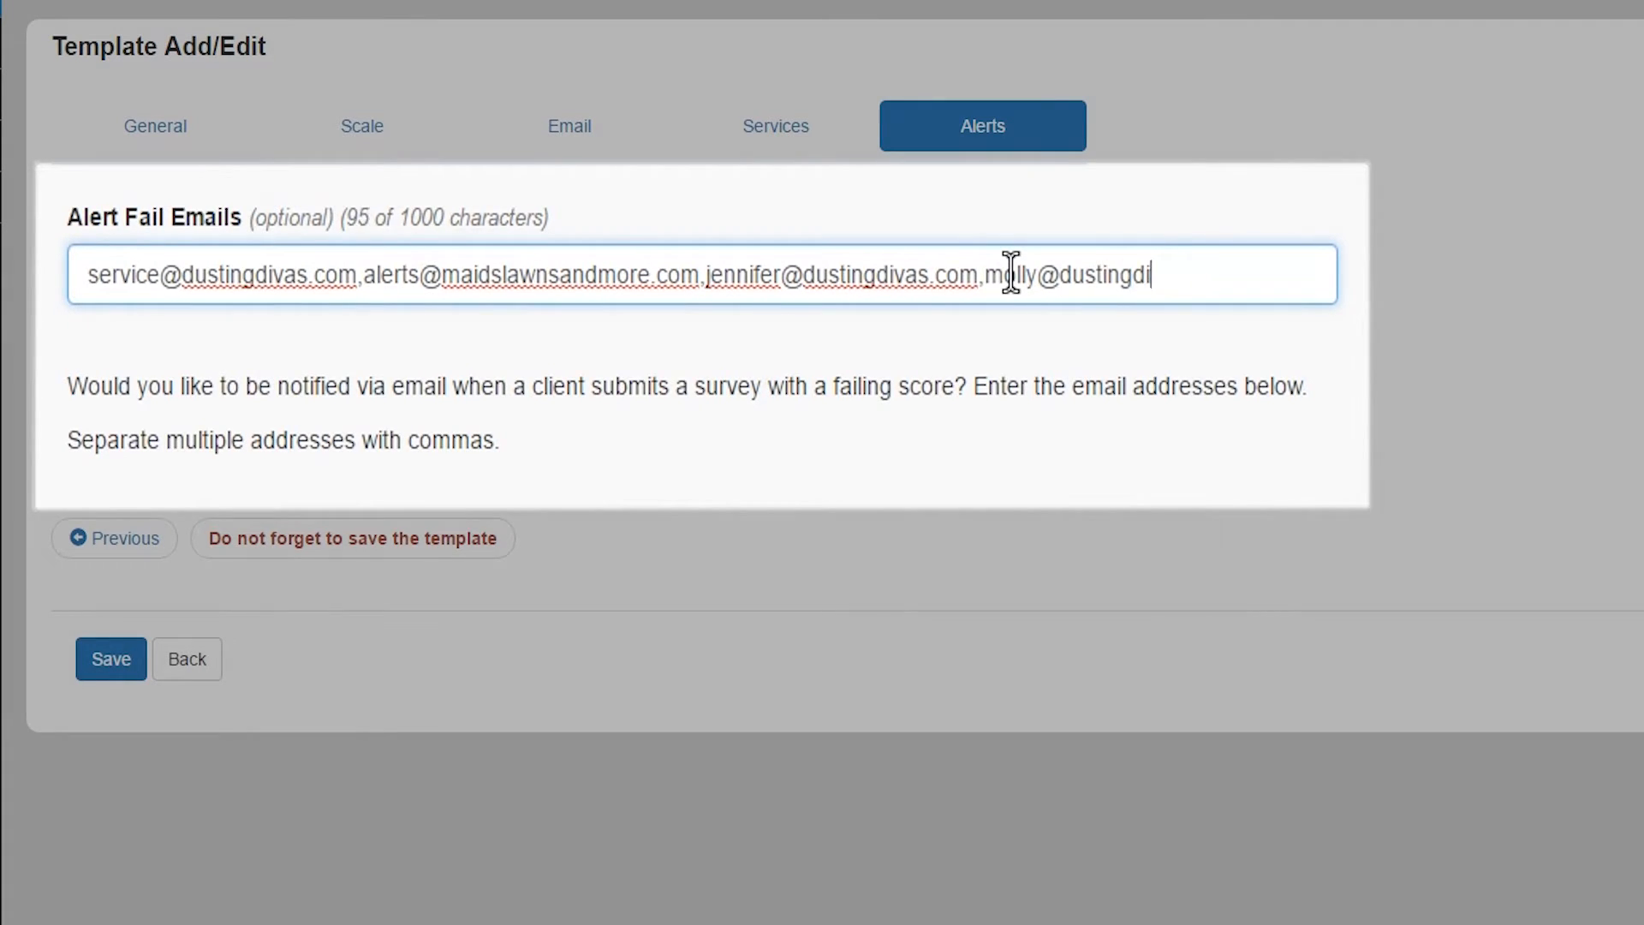
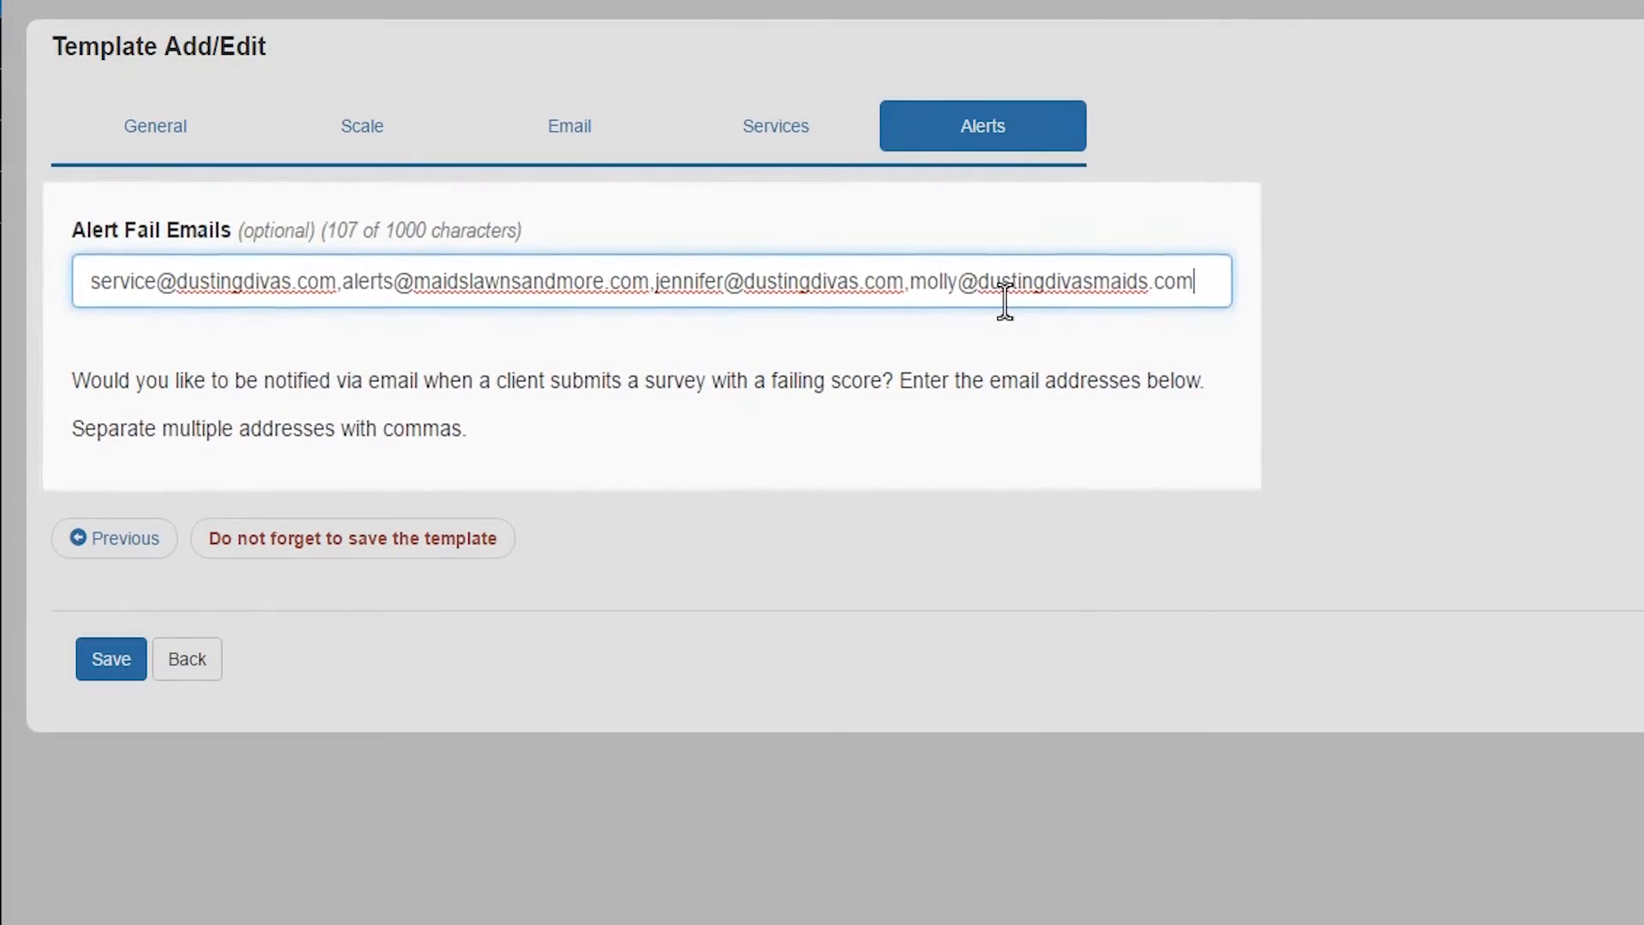
# - Save the Residential Template and go to the Employees list
pyautogui.click(114, 670)
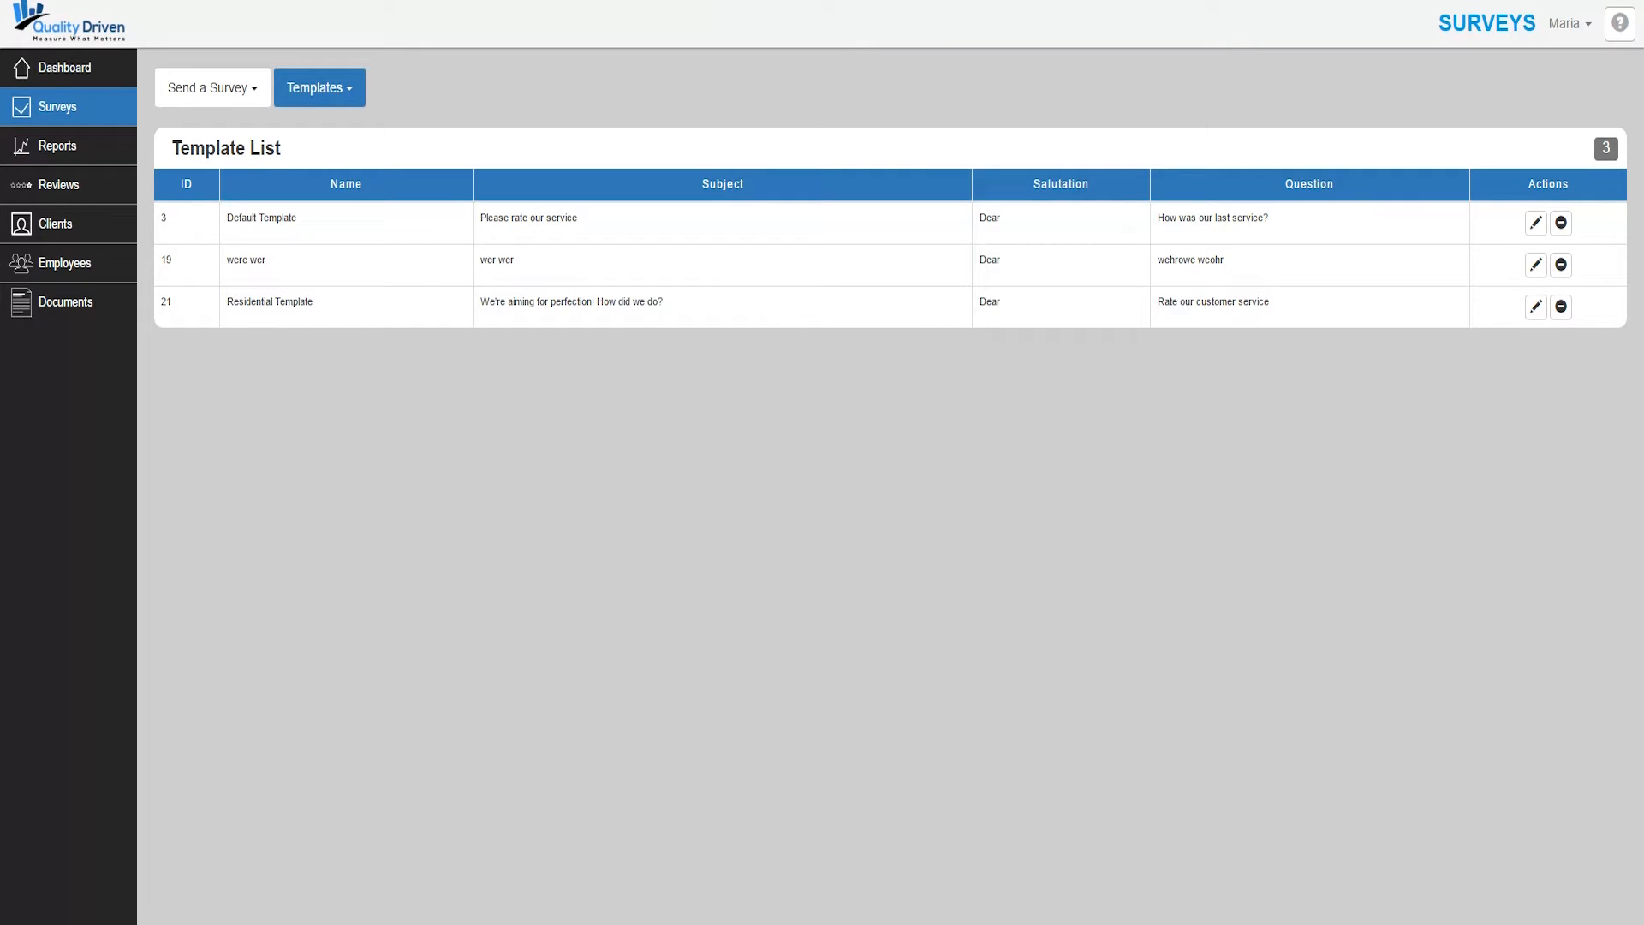
pyautogui.click(70, 269)
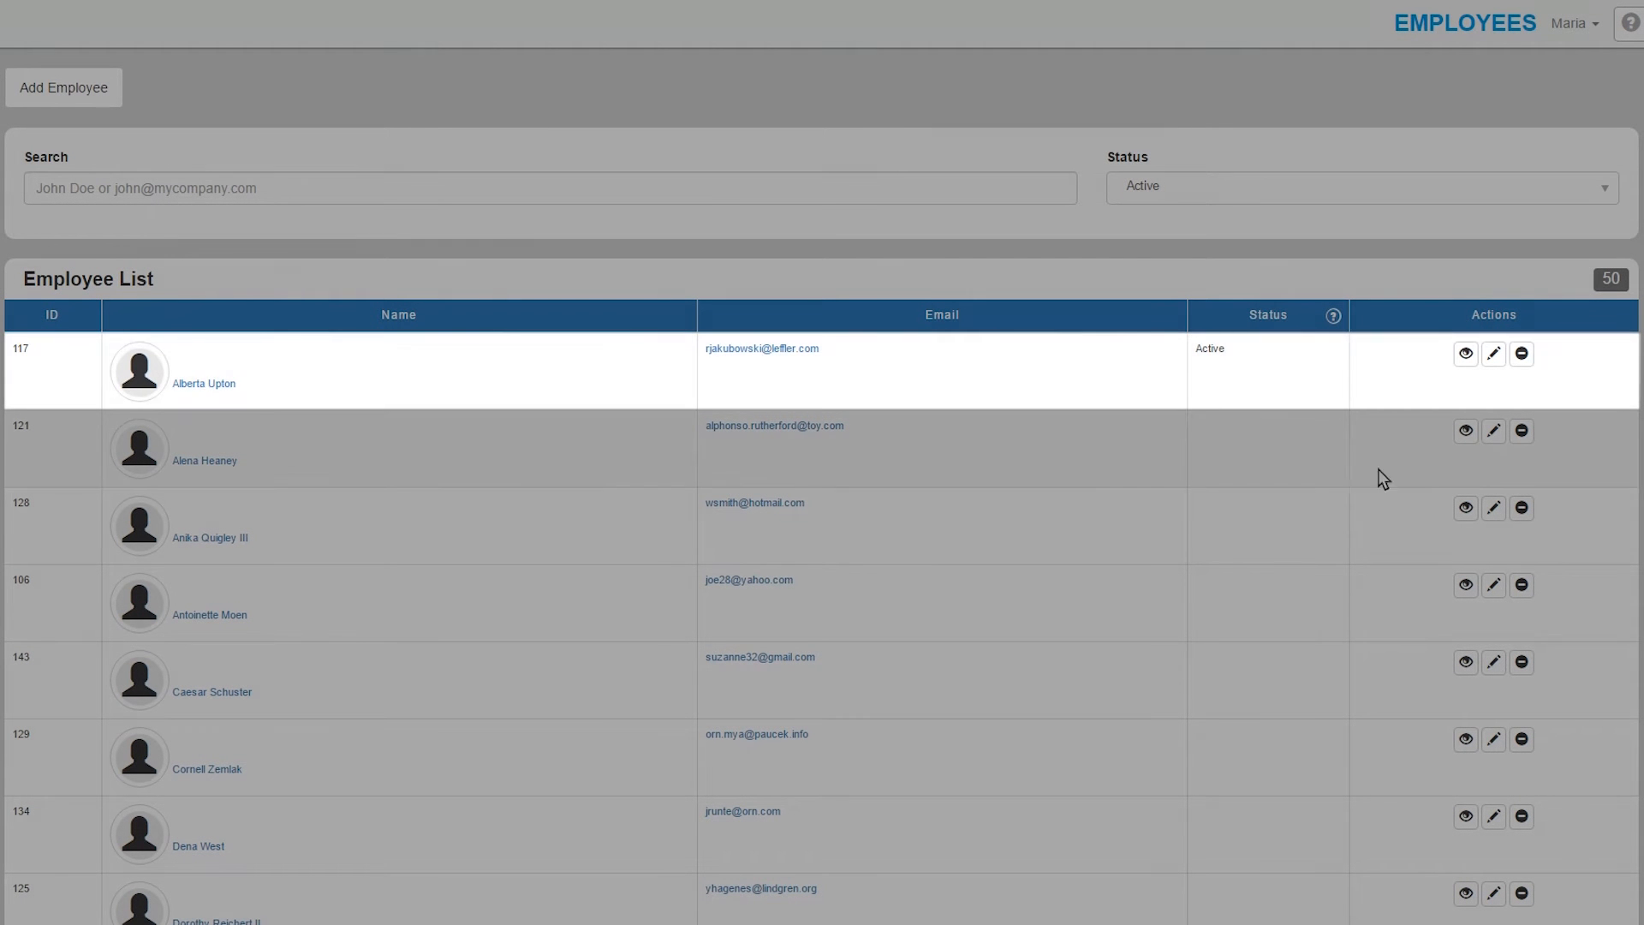
# - Upload, zoom and crop a profile photo for the first employee, then save the record
pyautogui.click(1496, 354)
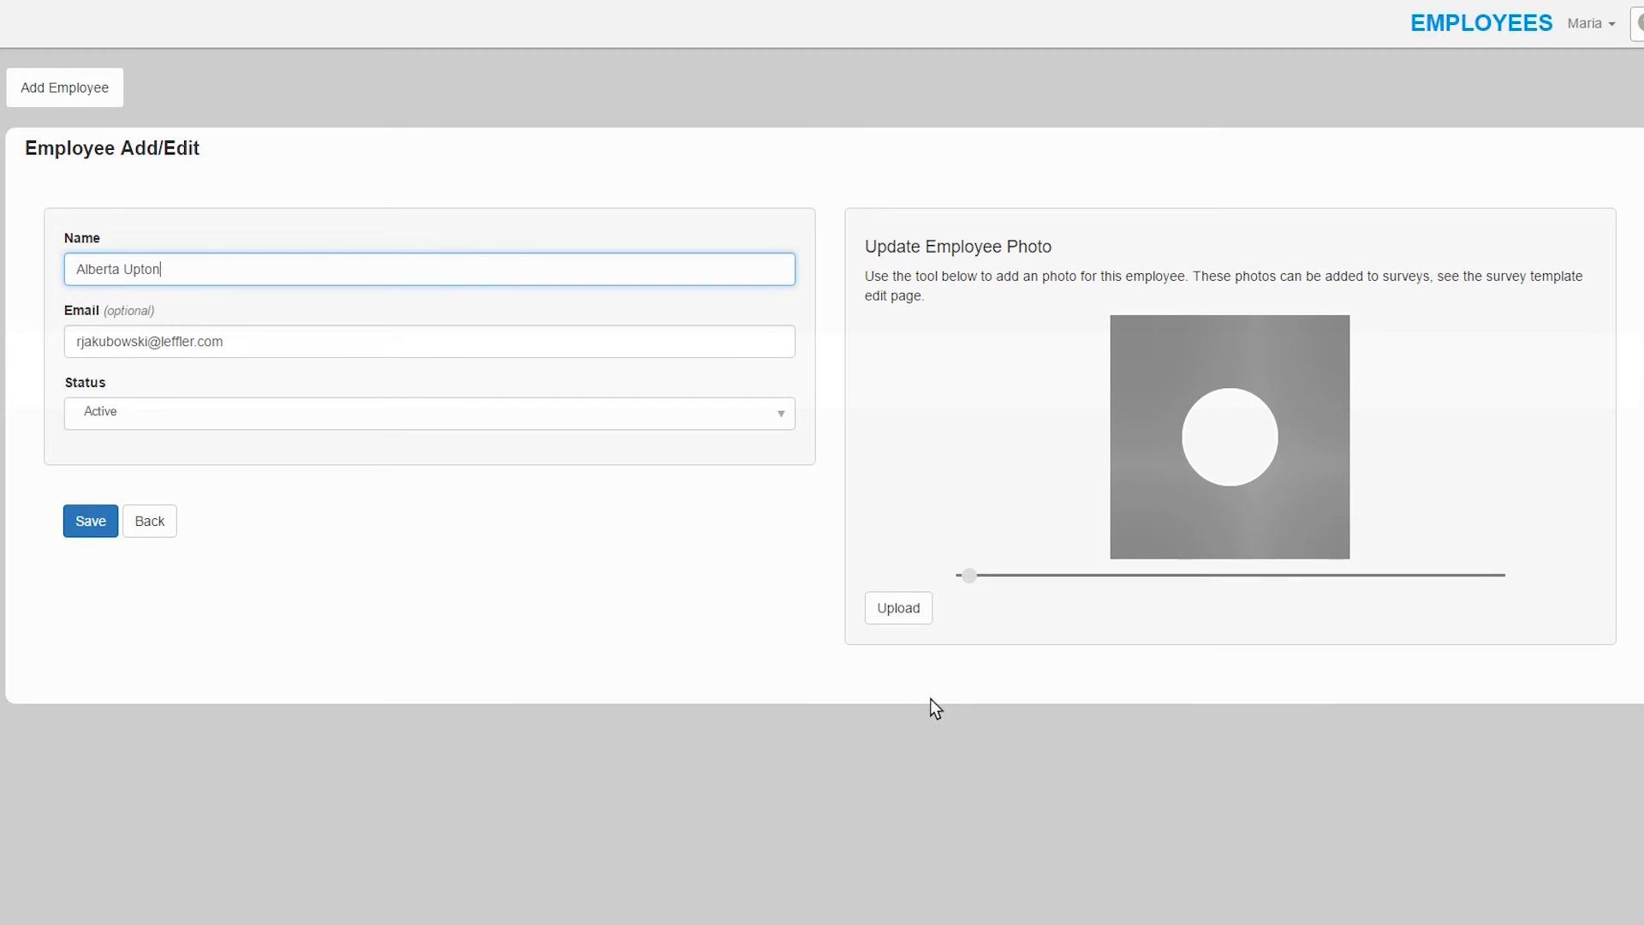
pyautogui.click(907, 611)
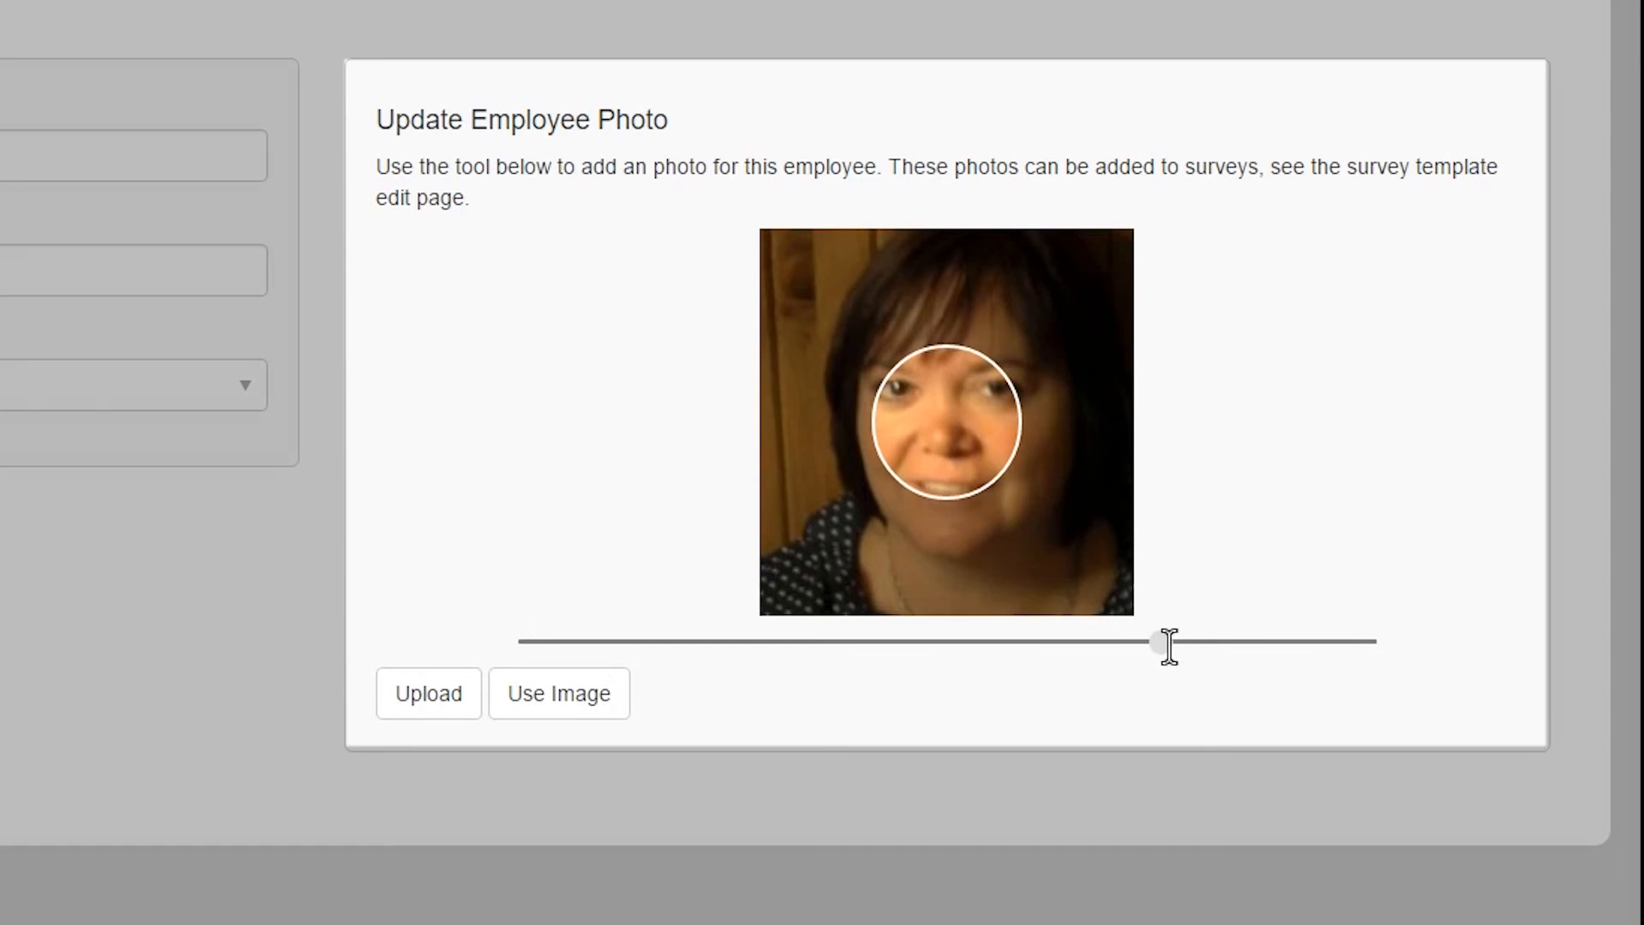
pyautogui.click(1165, 644)
pyautogui.moveTo(1024, 540)
pyautogui.mouseDown()
pyautogui.moveTo(1035, 596)
pyautogui.moveTo(1052, 543)
pyautogui.moveTo(1035, 570)
pyautogui.mouseUp()
pyautogui.moveTo(1162, 642); pyautogui.dragTo(543, 638)
pyautogui.click(895, 429)
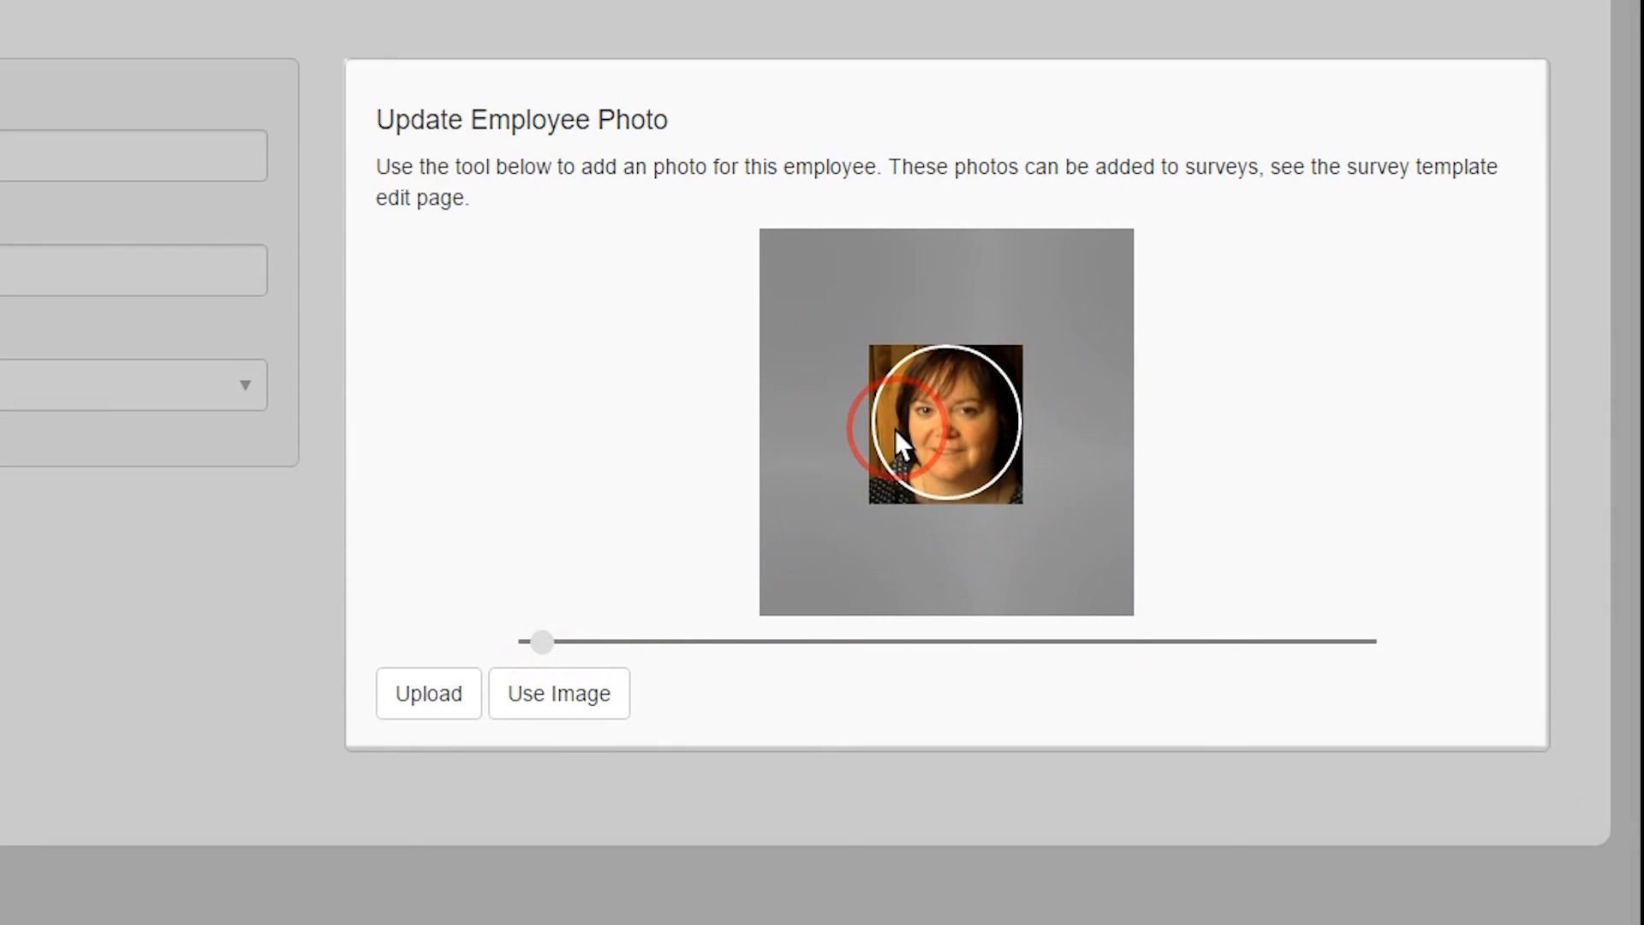
pyautogui.moveTo(896, 429); pyautogui.dragTo(926, 464)
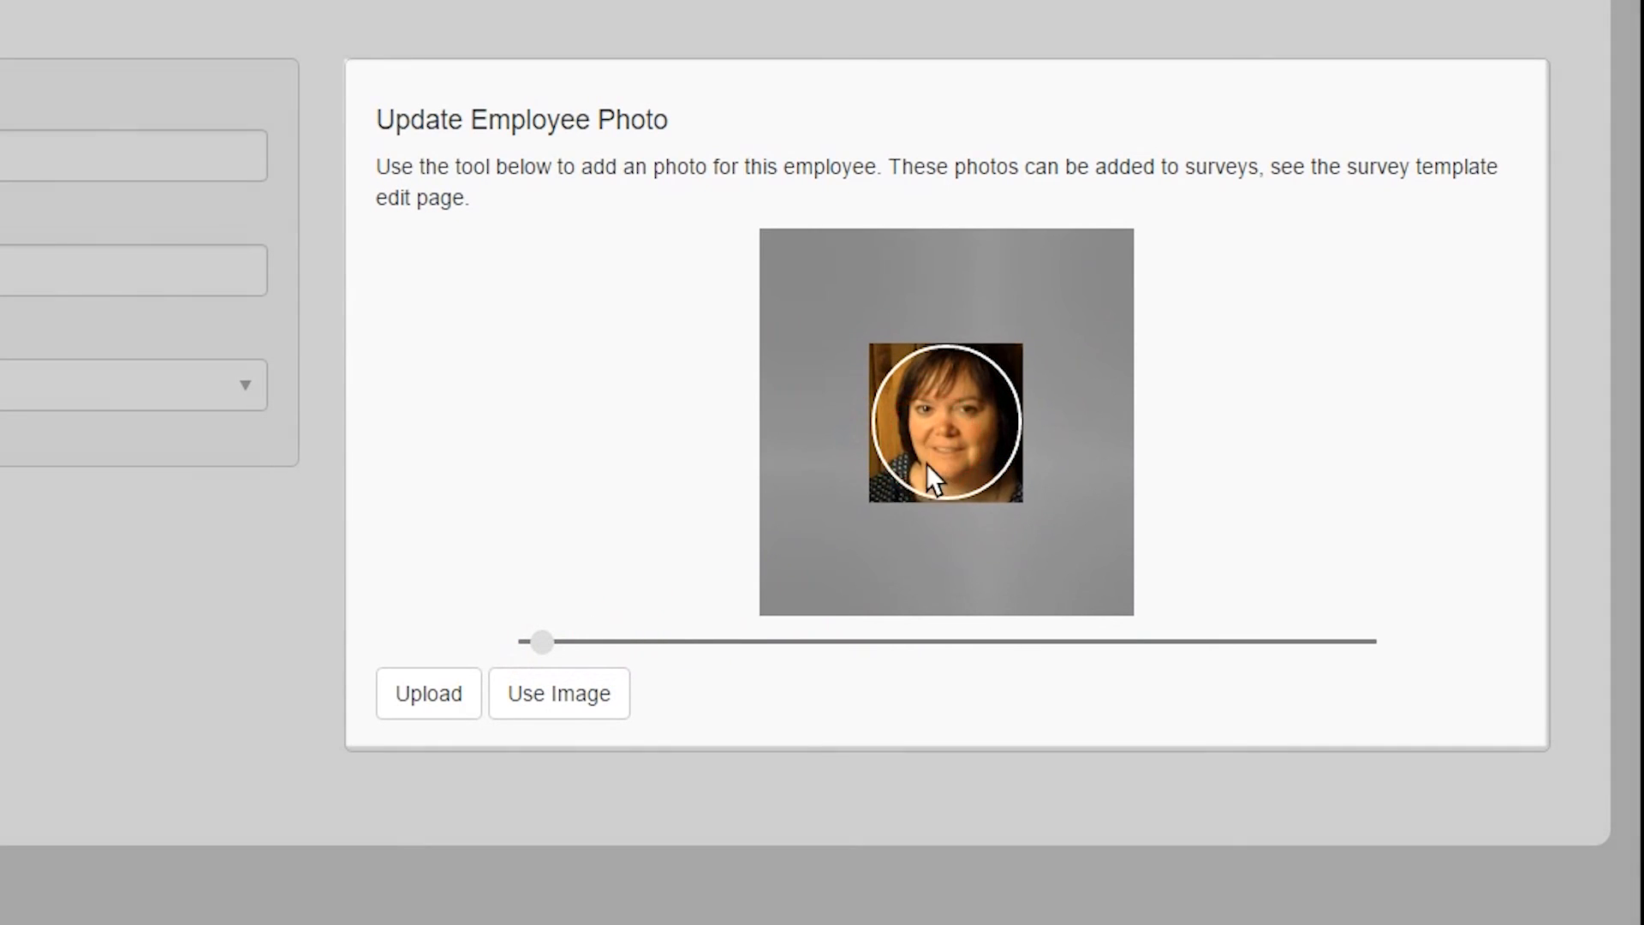
pyautogui.moveTo(541, 638); pyautogui.dragTo(530, 640)
pyautogui.click(573, 701)
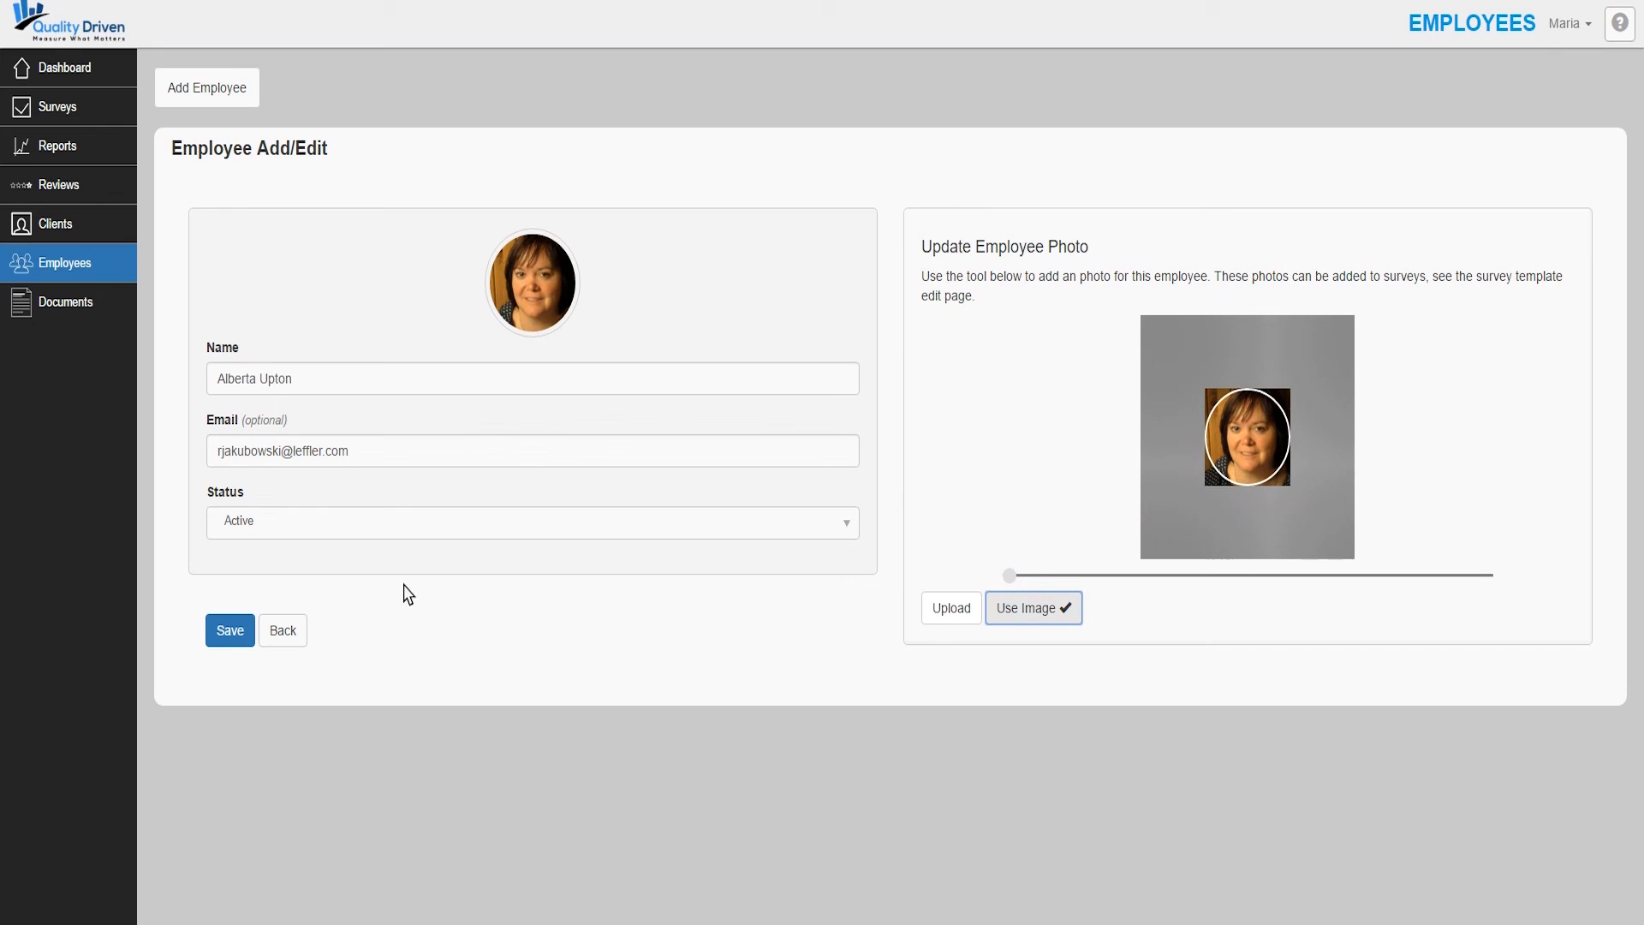
pyautogui.click(231, 634)
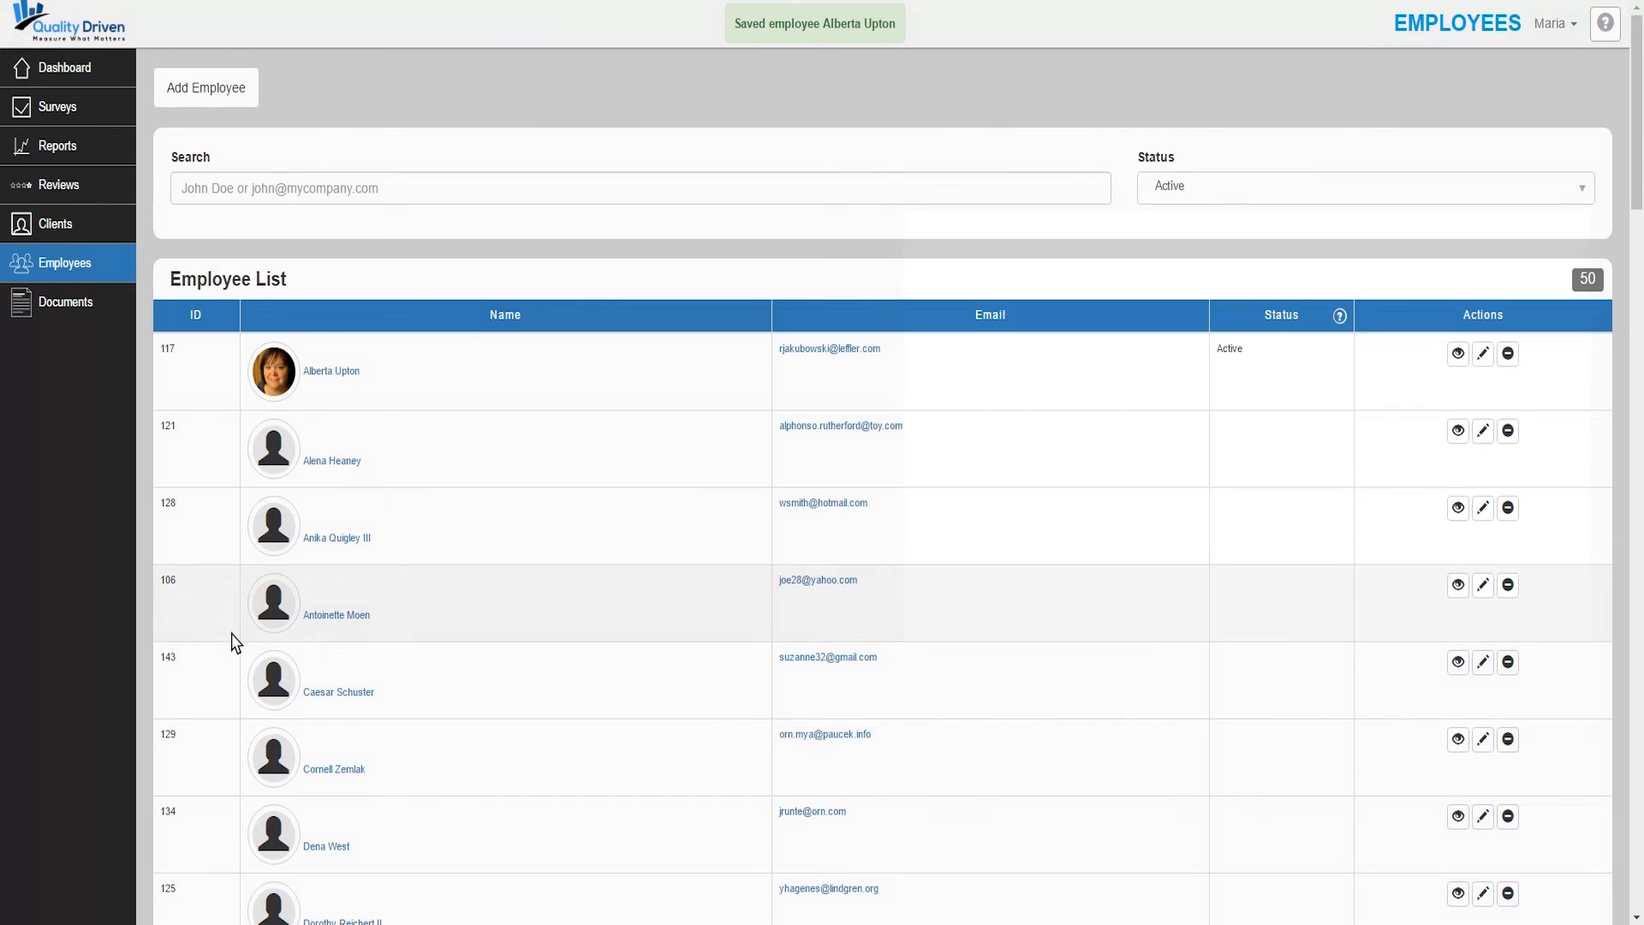